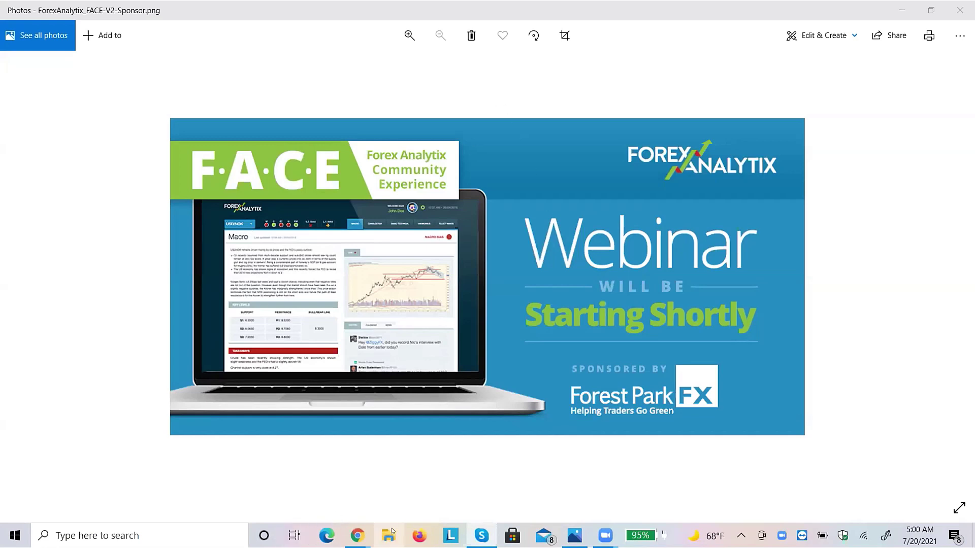
Bring the TradingView US10Y chart window forward and switch to the EURGBP 4h chart.
mouse_move(347, 544)
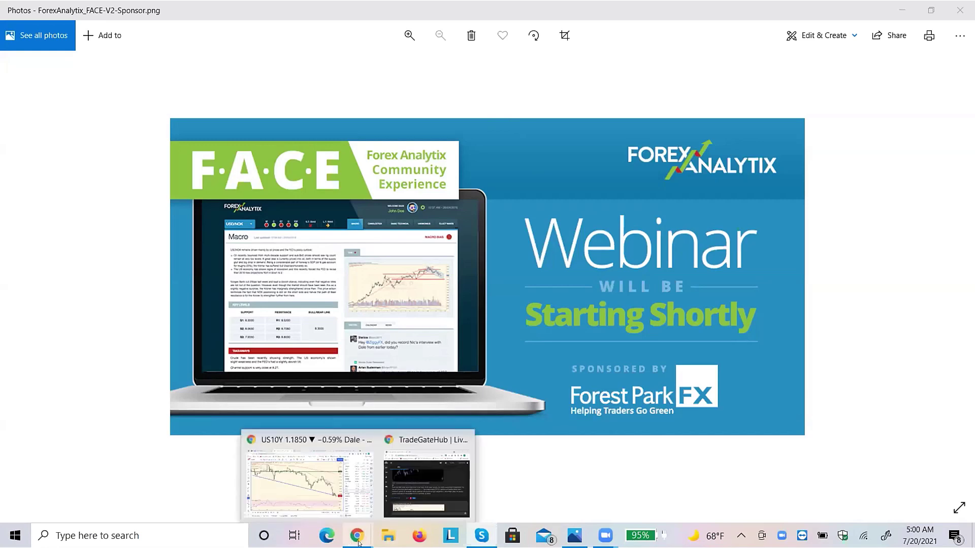
click(305, 477)
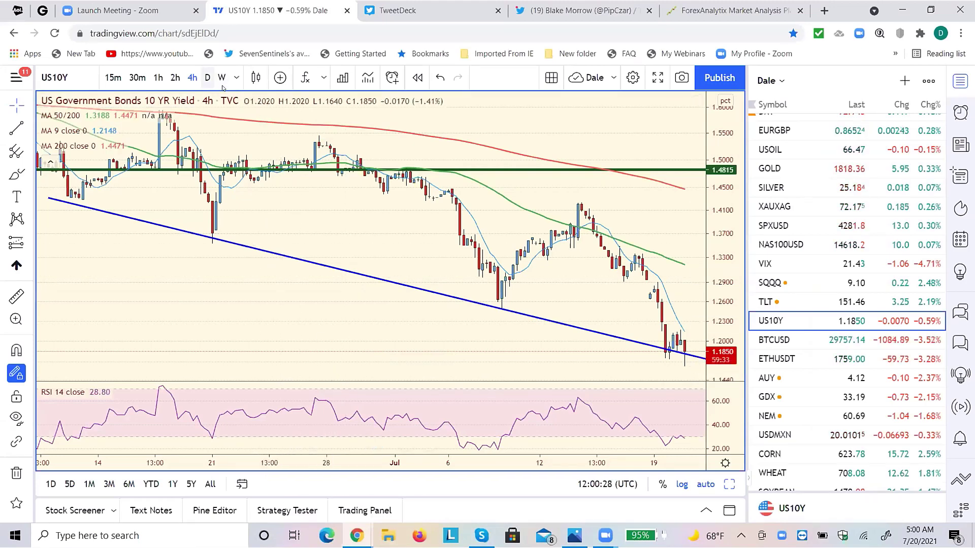
click(207, 77)
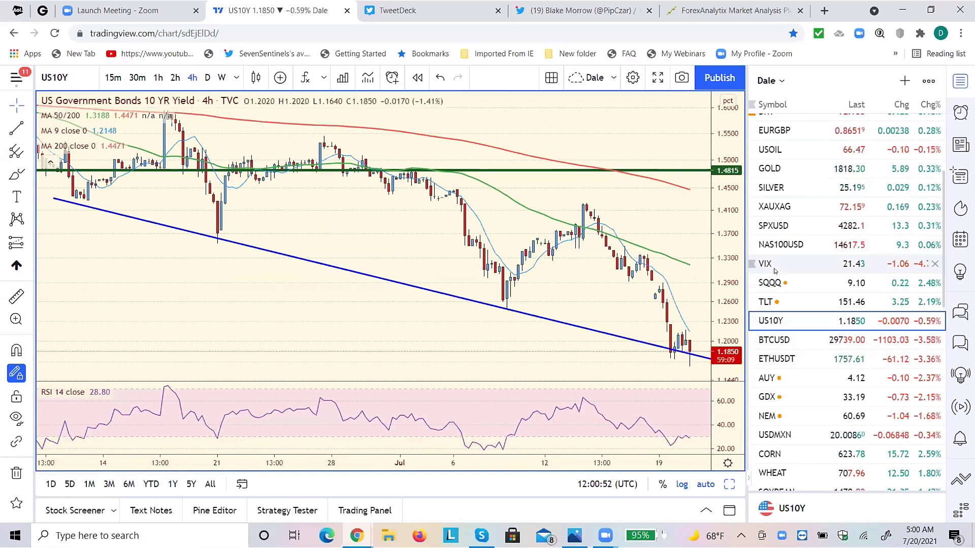
click(774, 136)
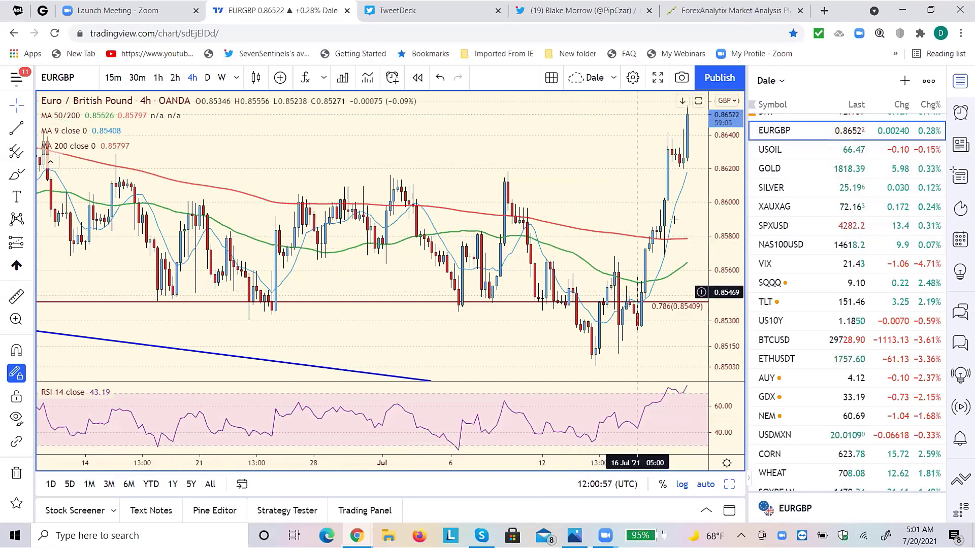
View EURGBP on daily candles, then switch the chart to GOLD.
click(214, 89)
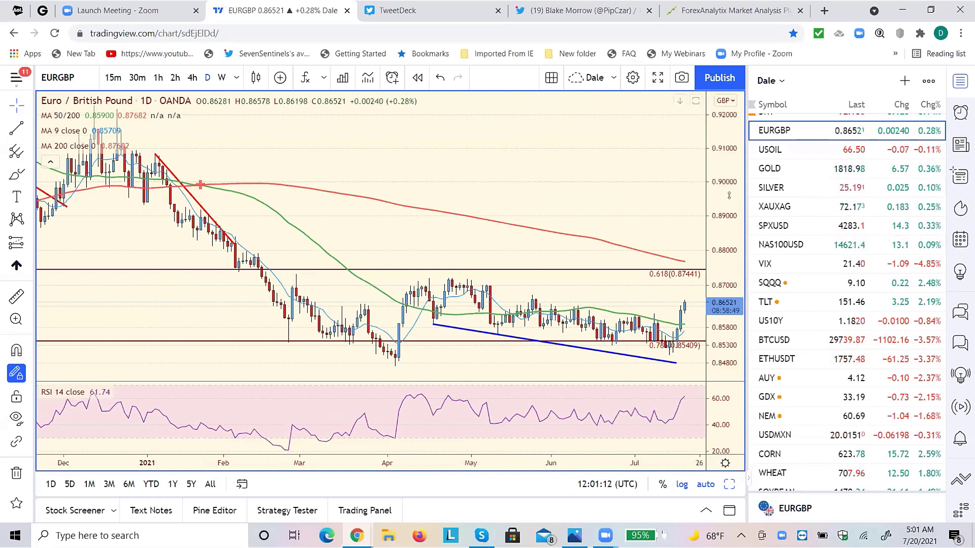
click(760, 171)
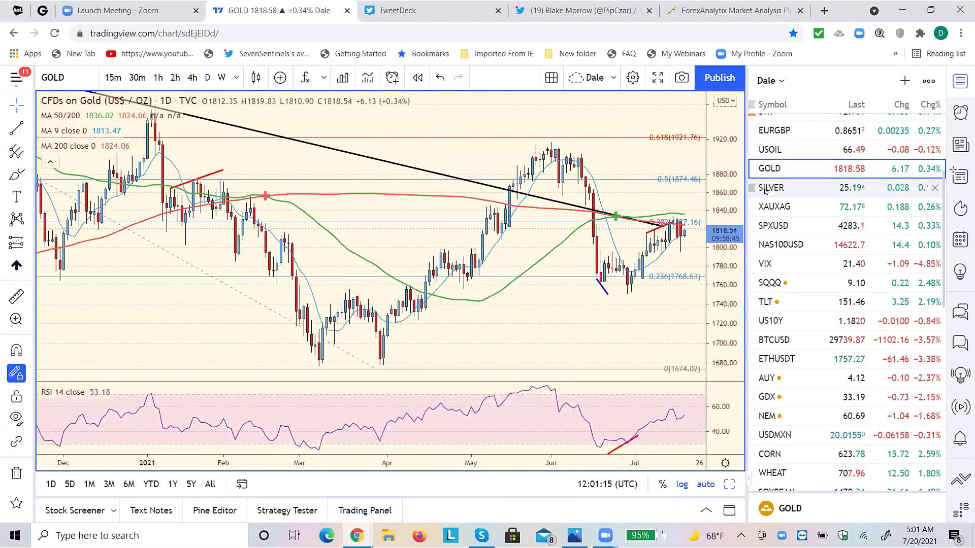
Compare the daily SILVER, GOLD and XAUXAG charts, finishing on NAS100USD.
click(765, 189)
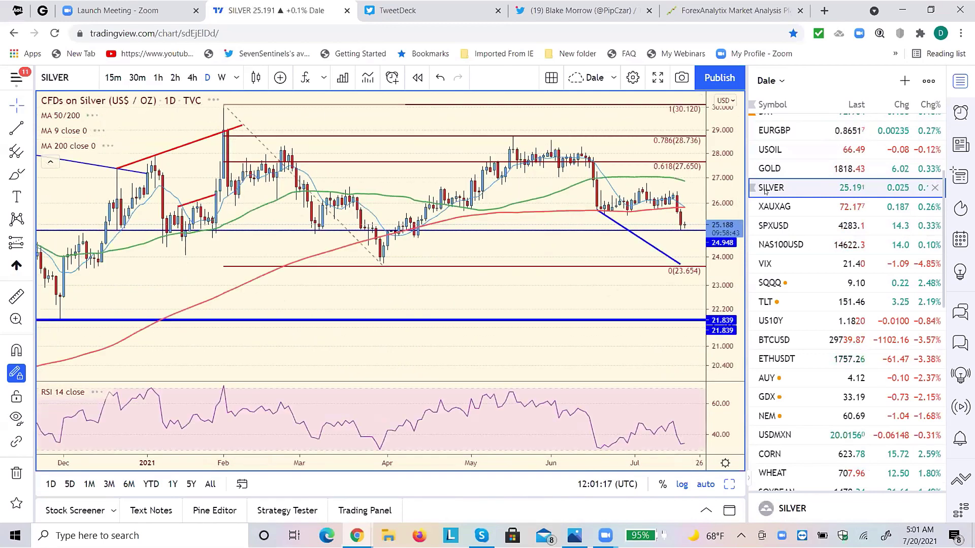
click(765, 174)
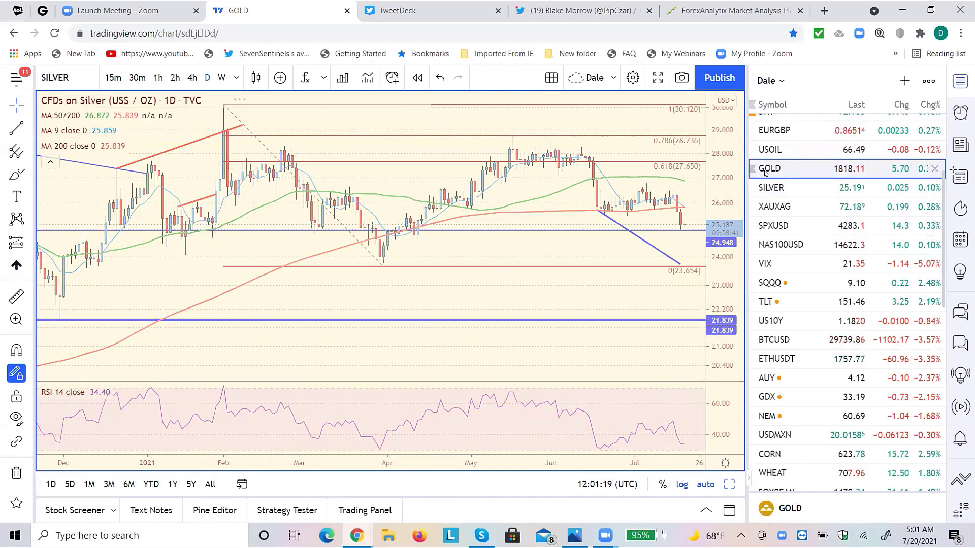
click(767, 192)
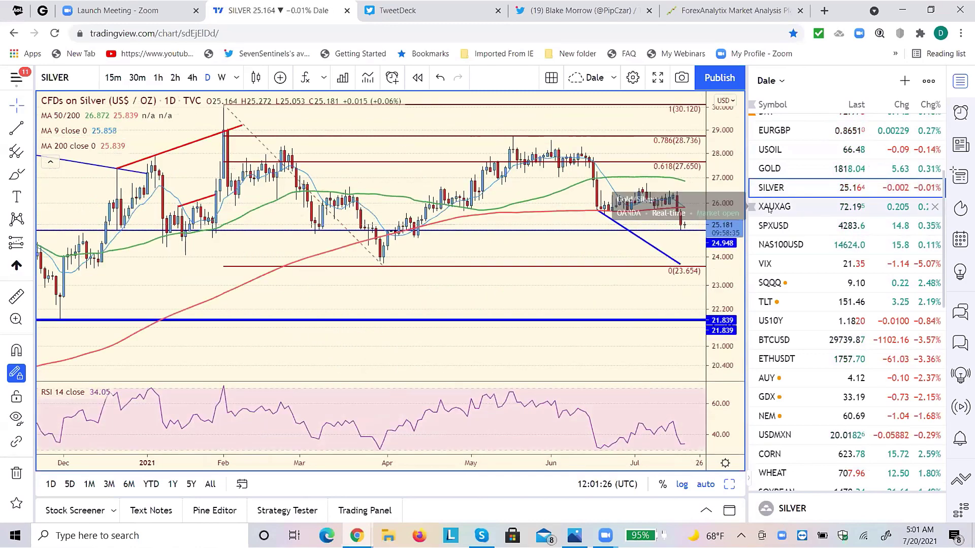
click(769, 208)
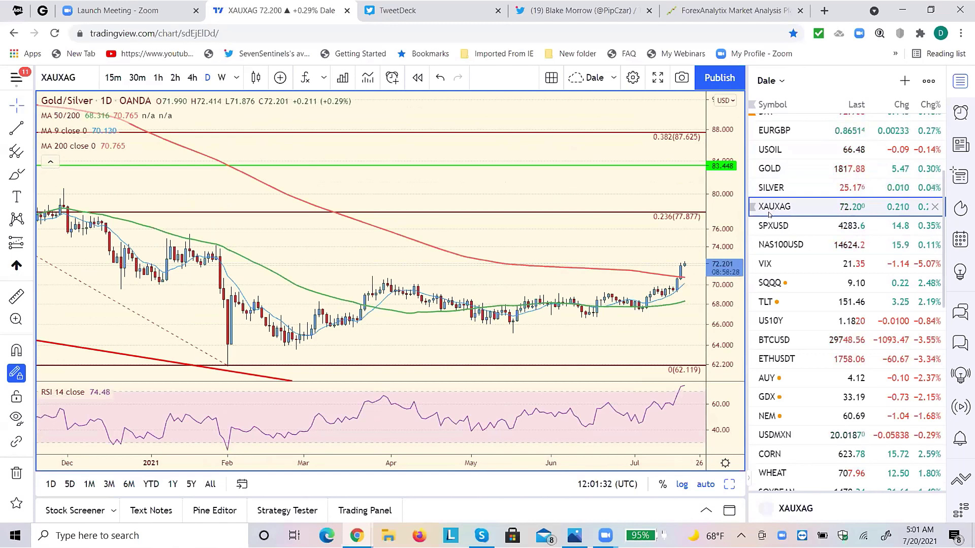
click(767, 175)
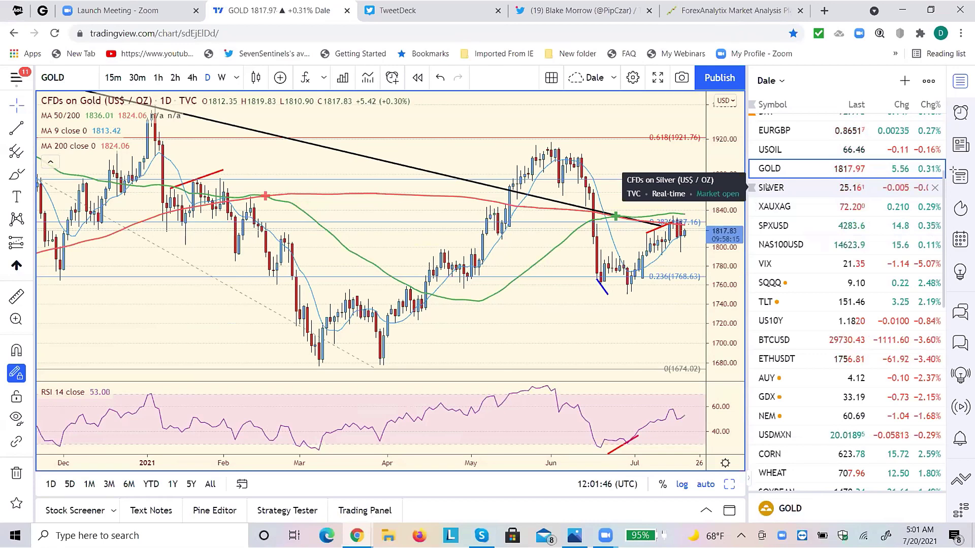
click(767, 187)
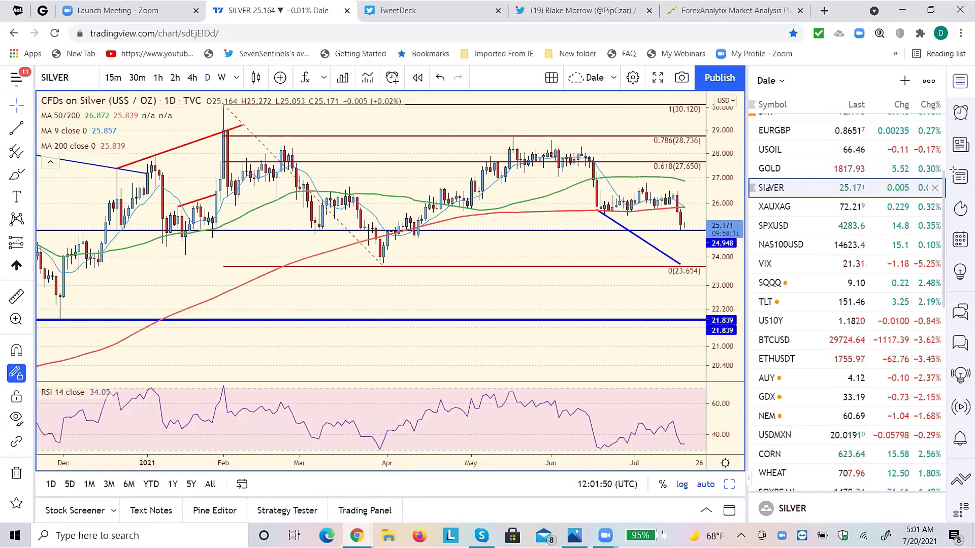
click(782, 244)
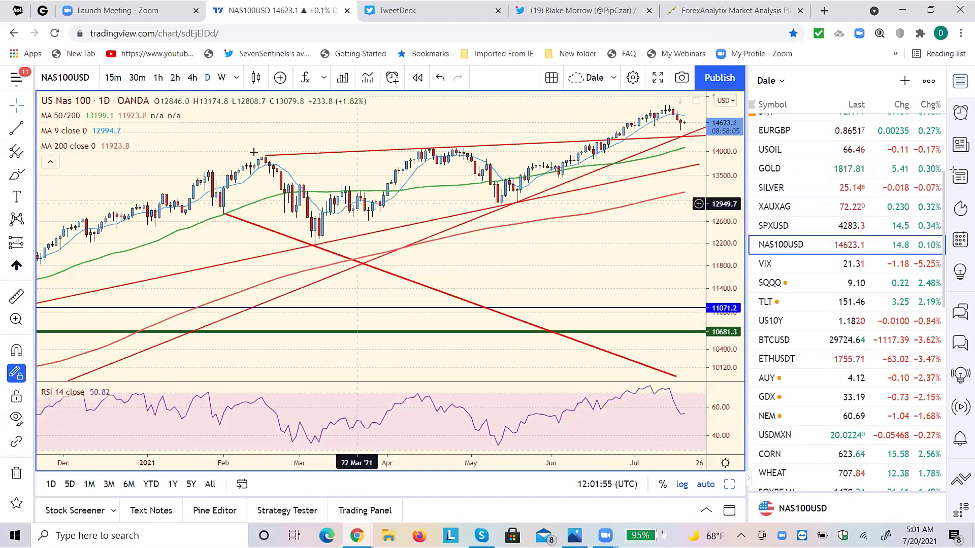
click(193, 88)
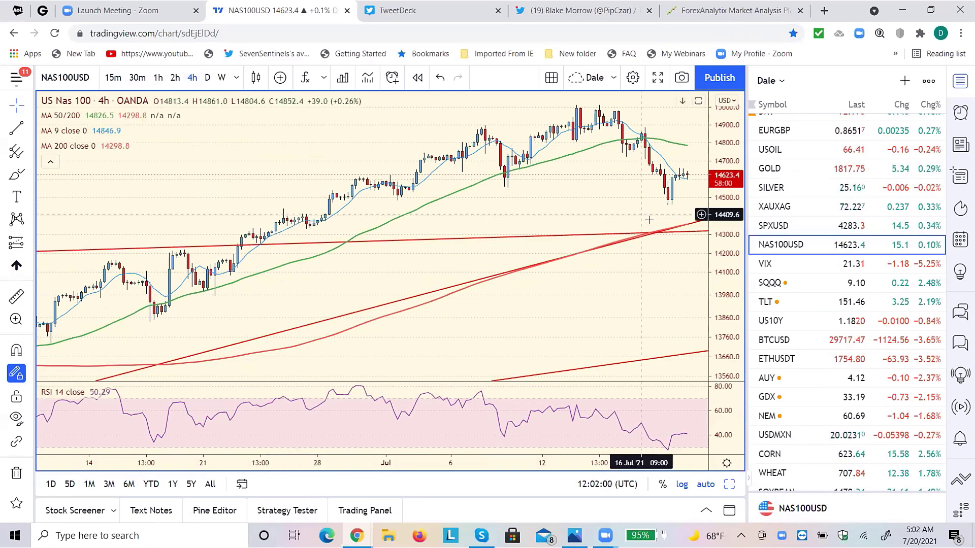
click(768, 225)
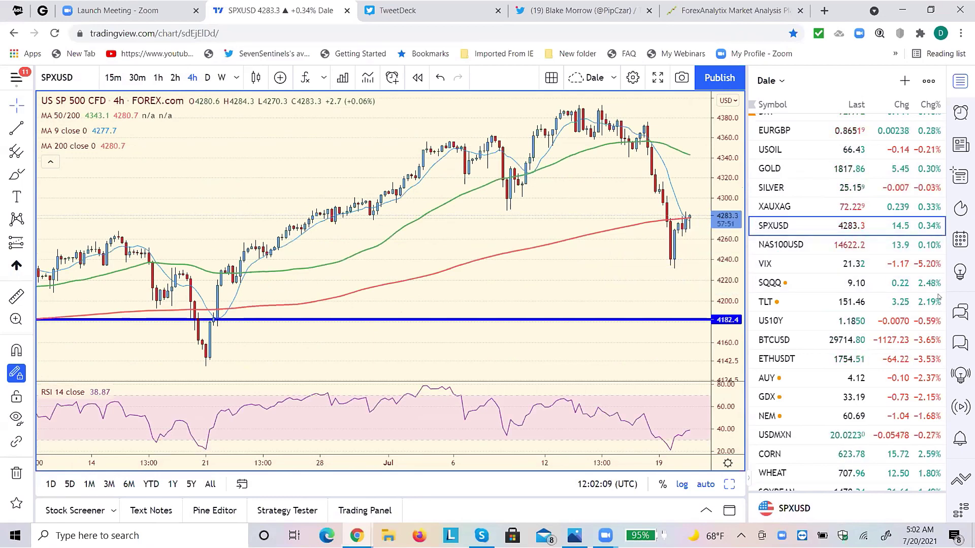
click(790, 248)
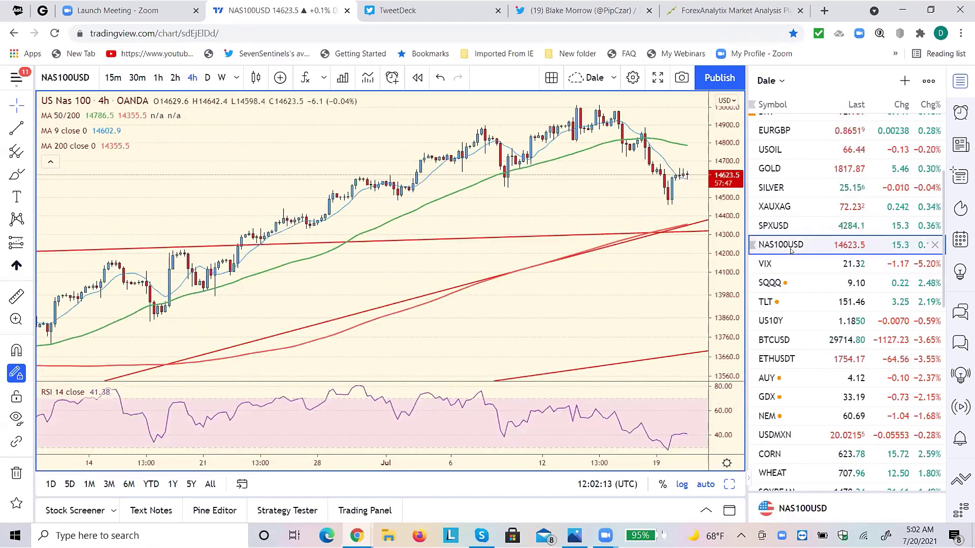
click(206, 79)
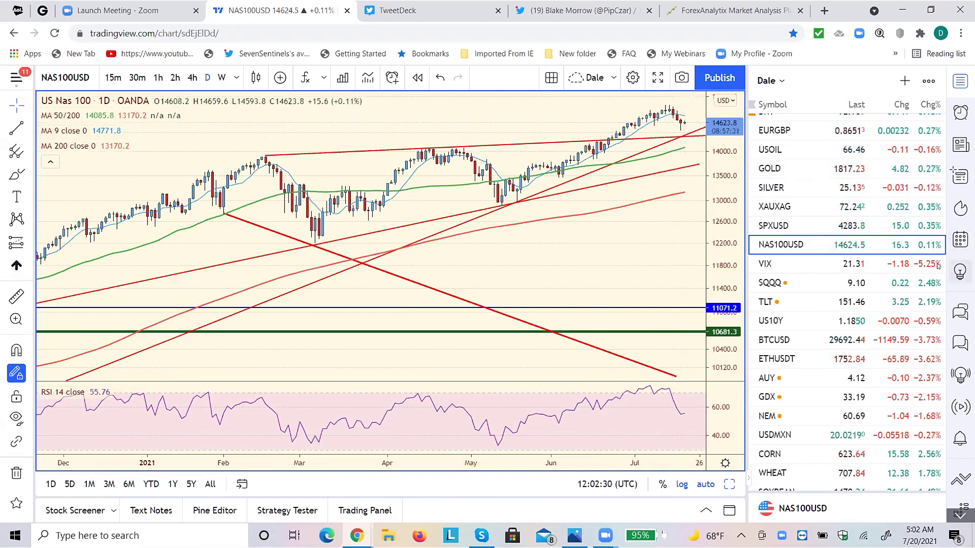
Scroll down the watchlist and open the IWM daily chart.
drag(942, 274, 937, 428)
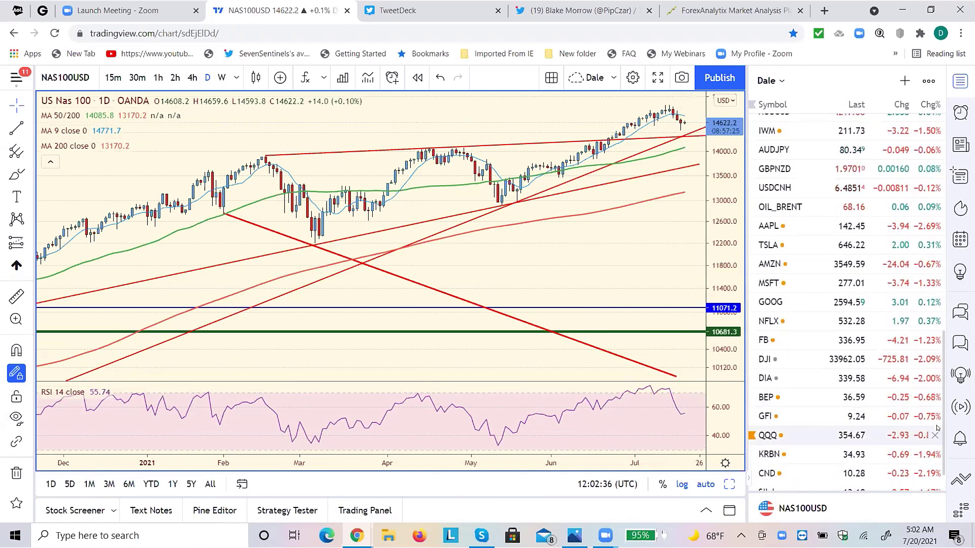
scroll(896, 380, up, 2)
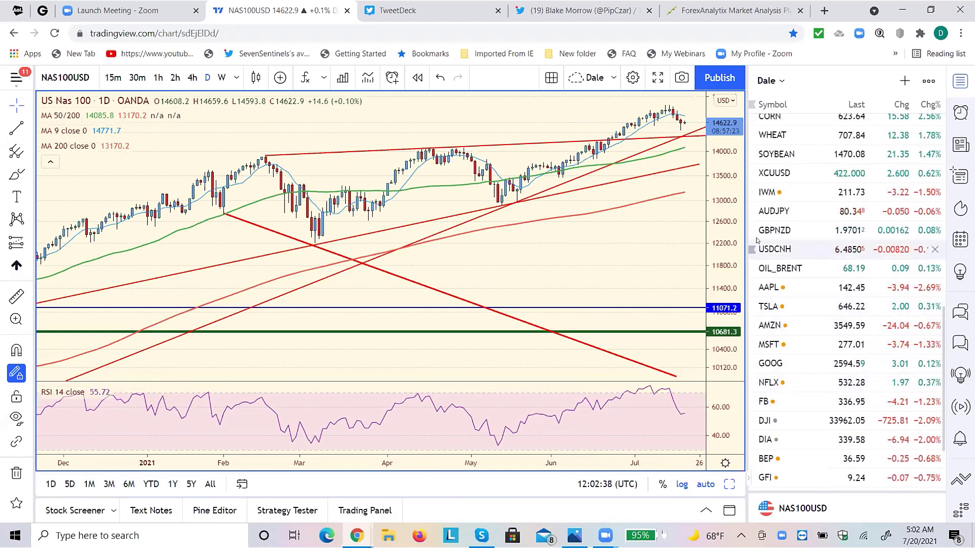
click(767, 193)
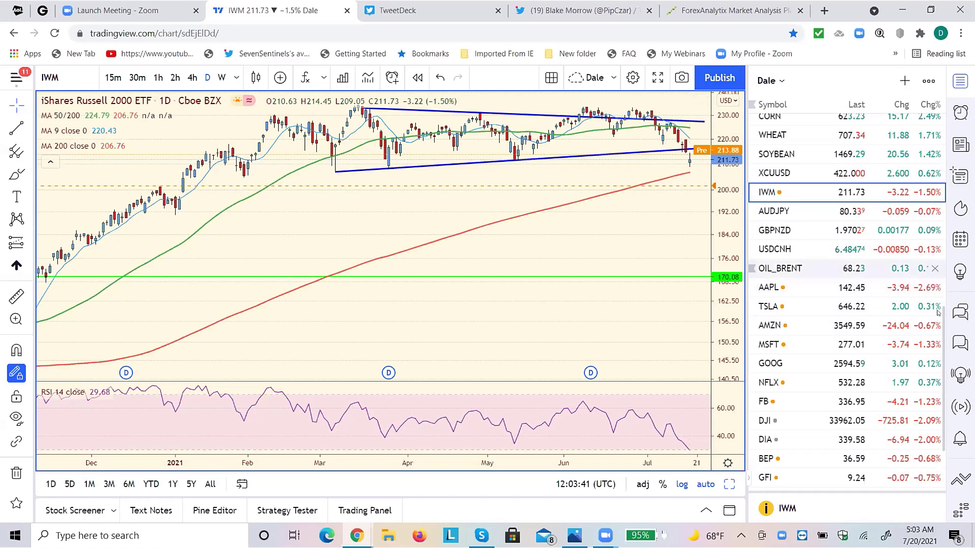
scroll(943, 311, up, 5)
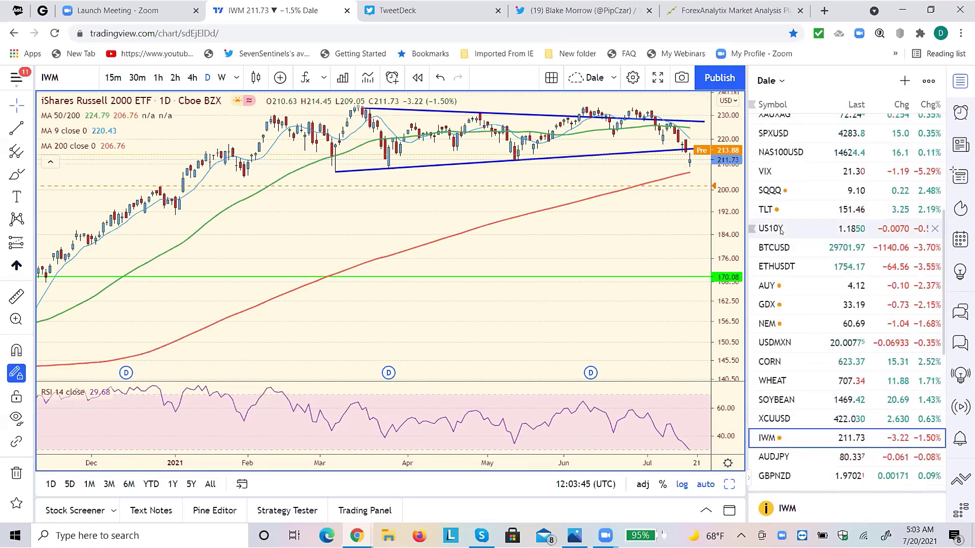
Check US10Y on 2h candles, then switch the chart to USDJPY.
click(780, 229)
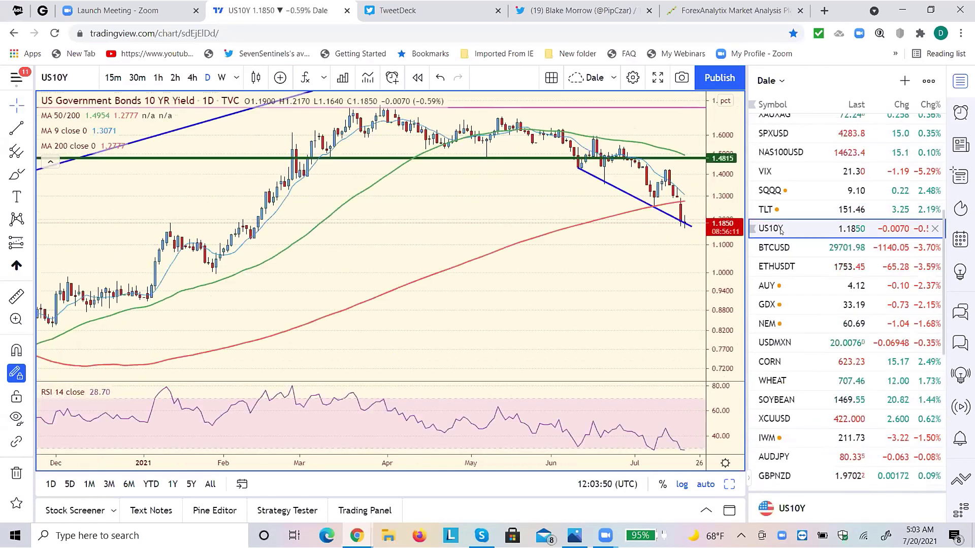
click(178, 84)
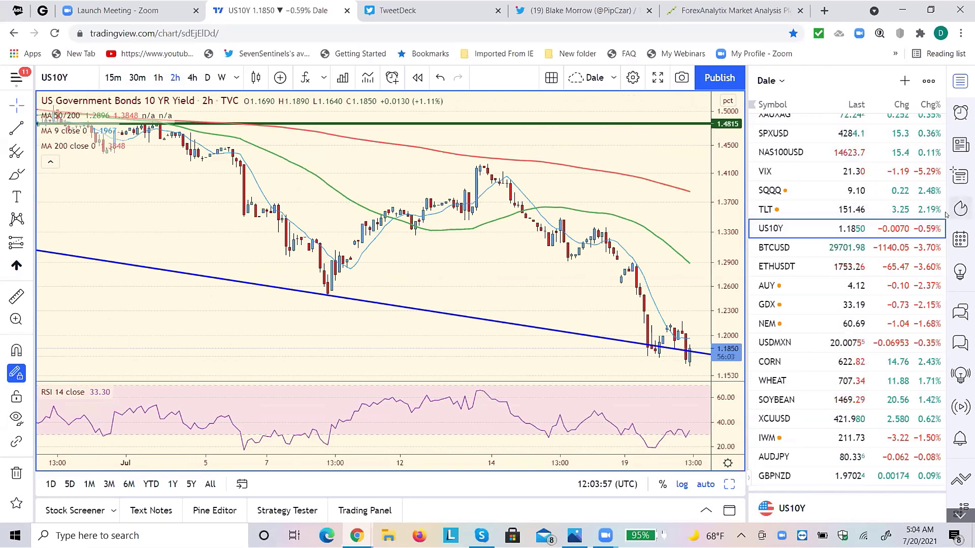
drag(943, 218, 812, 152)
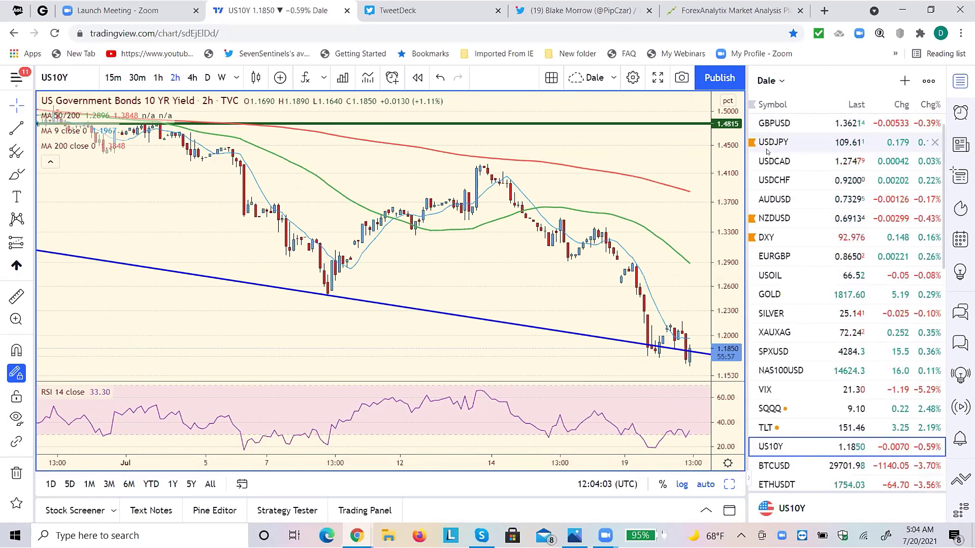
click(769, 151)
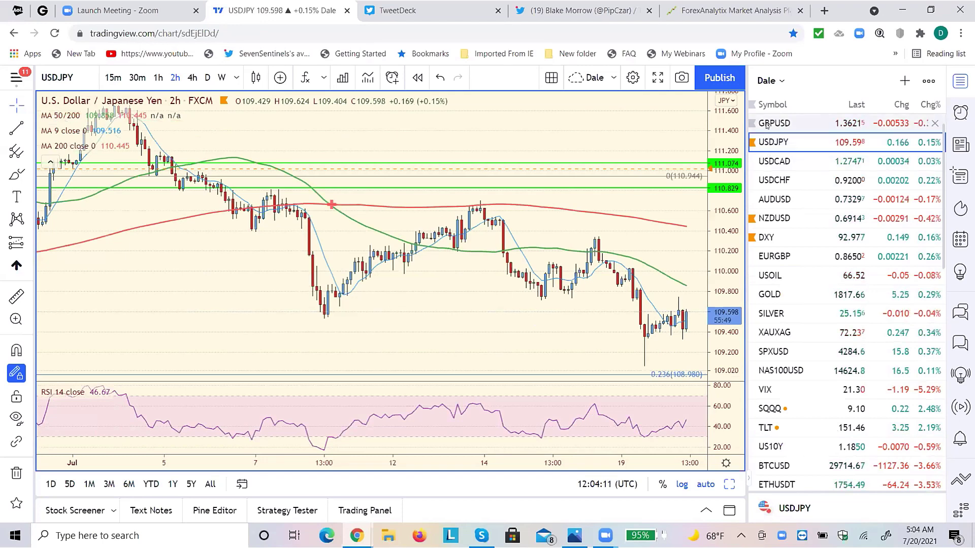
Look over GBPUSD, then bring up the EURGBP 2h chart.
click(766, 126)
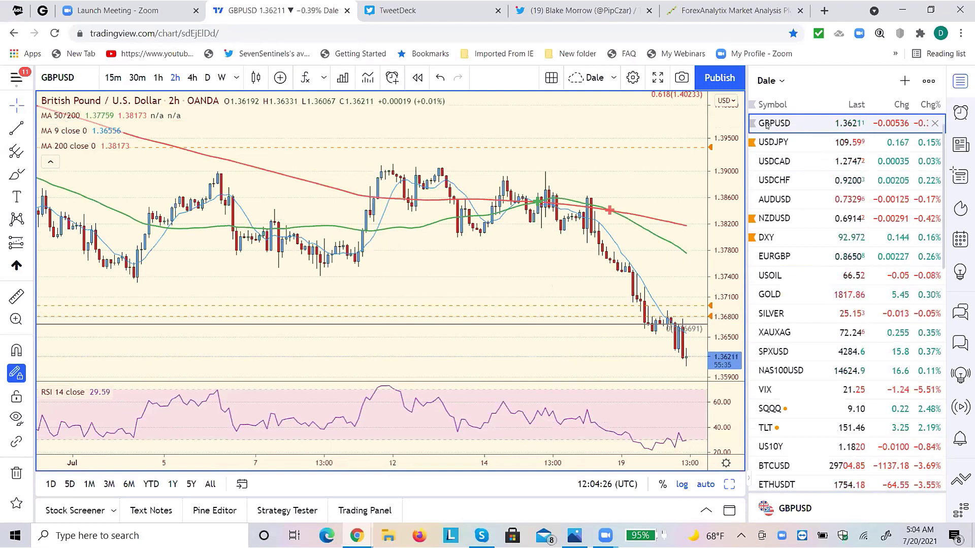
click(775, 259)
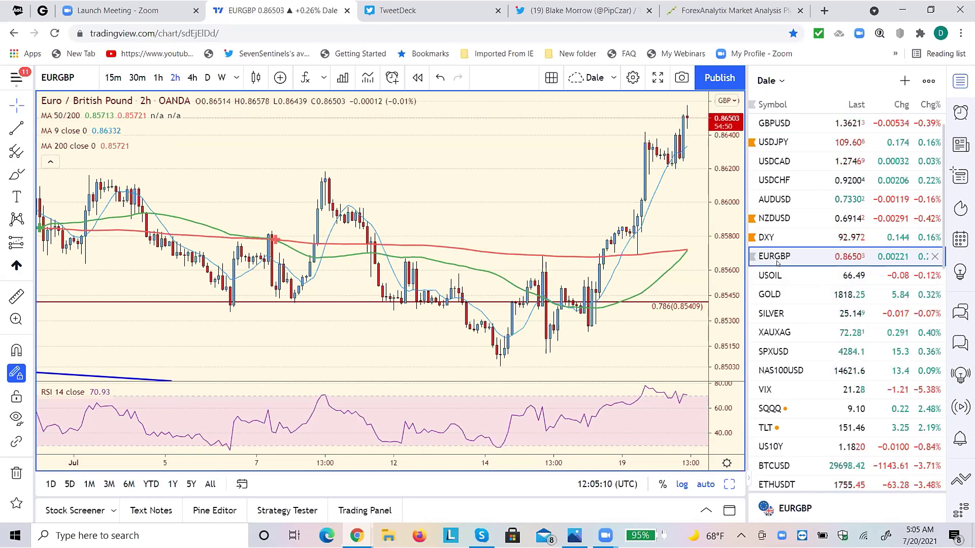
Put EURGBP on 4h, view GBPUSD daily and weekly, then open USDCHF weekly.
click(192, 77)
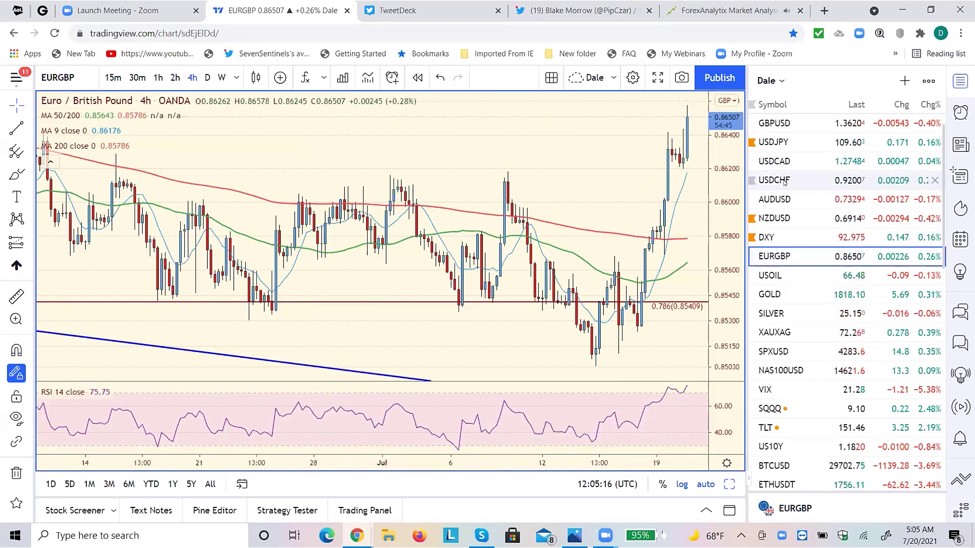
click(774, 126)
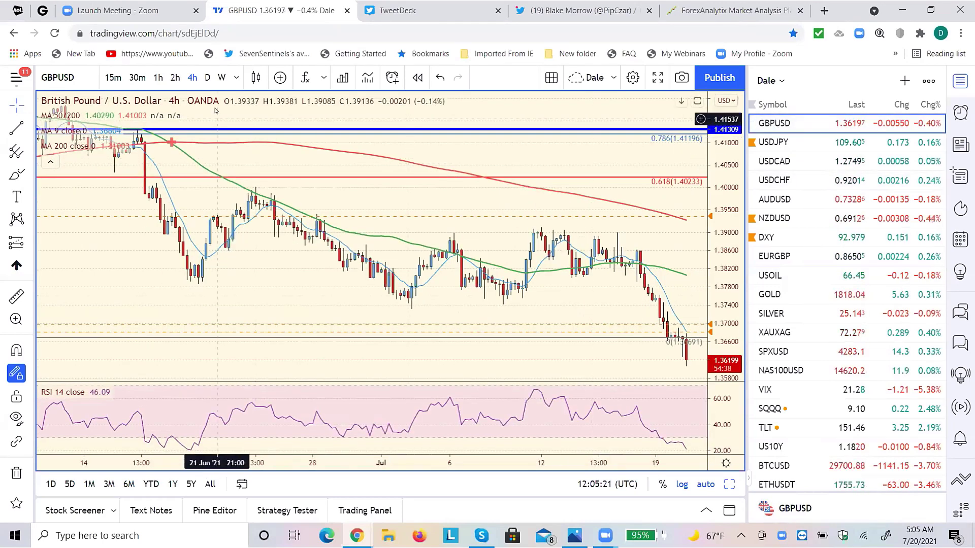
click(209, 78)
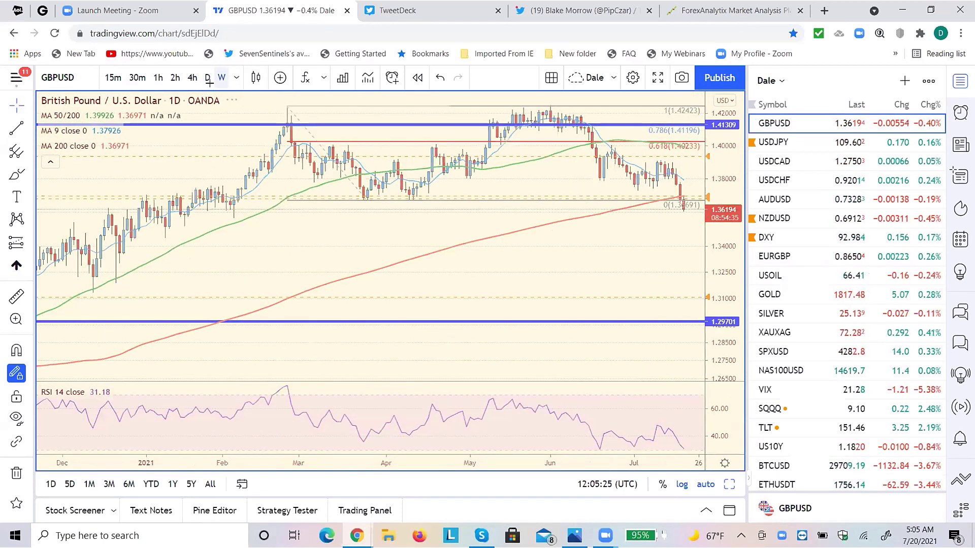
click(220, 78)
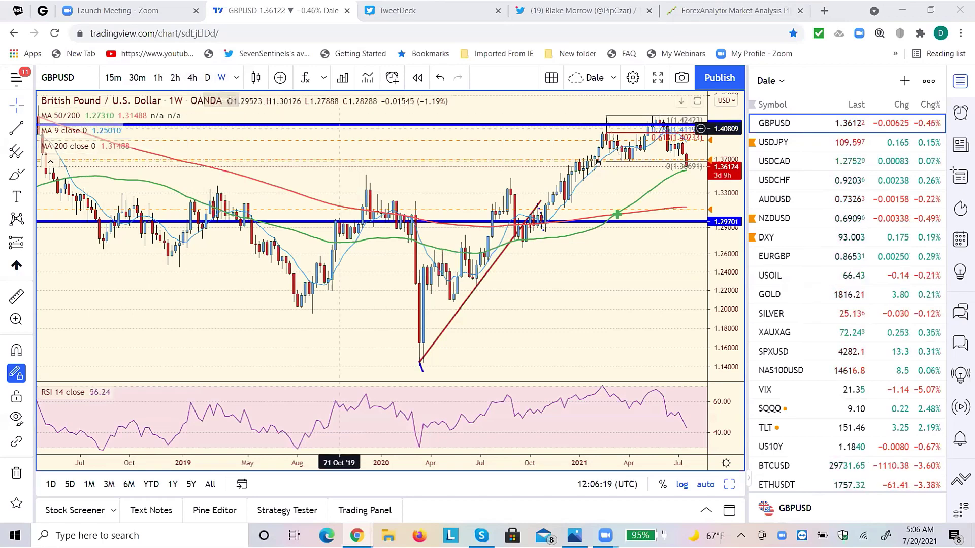
click(784, 184)
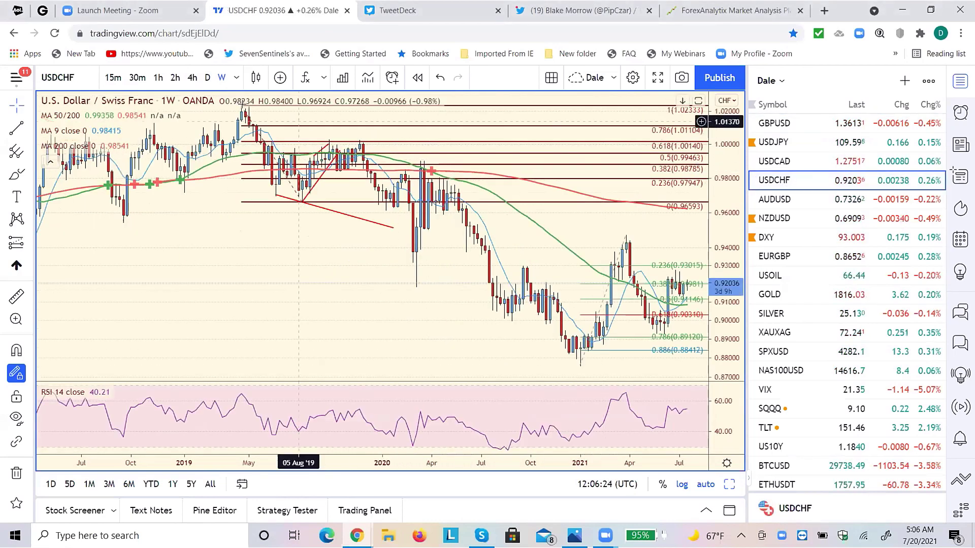
Show USDCHF on 4h candles, then return to the weekly GBPUSD chart.
click(193, 83)
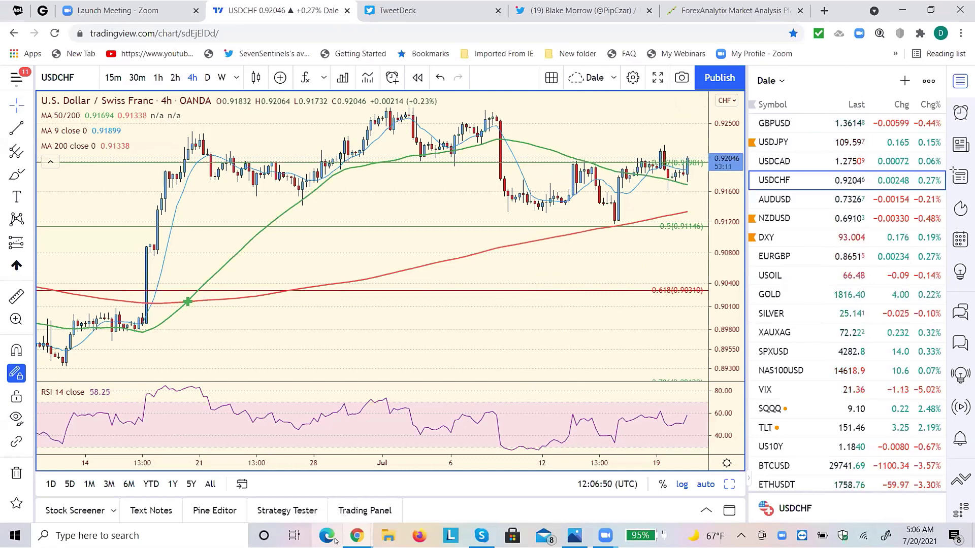
click(773, 126)
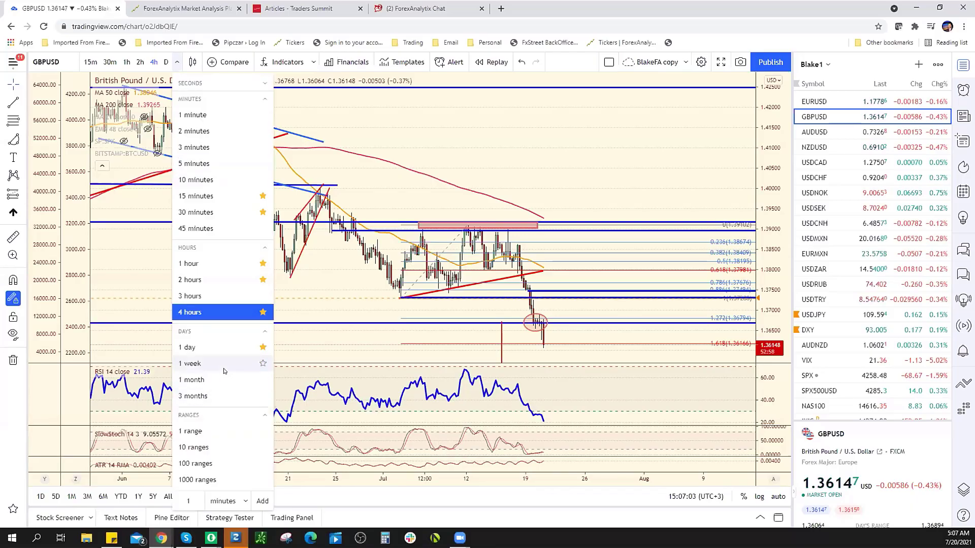
Draw two horizontal lines across GBPUSD's 2016 weekly price area, then switch to 4h.
click(205, 311)
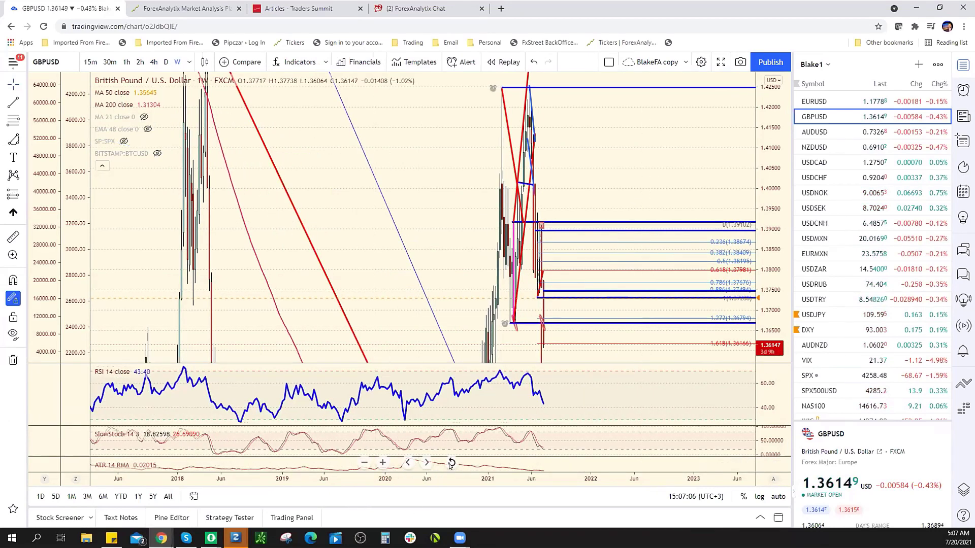
scroll(486, 340, down, 6)
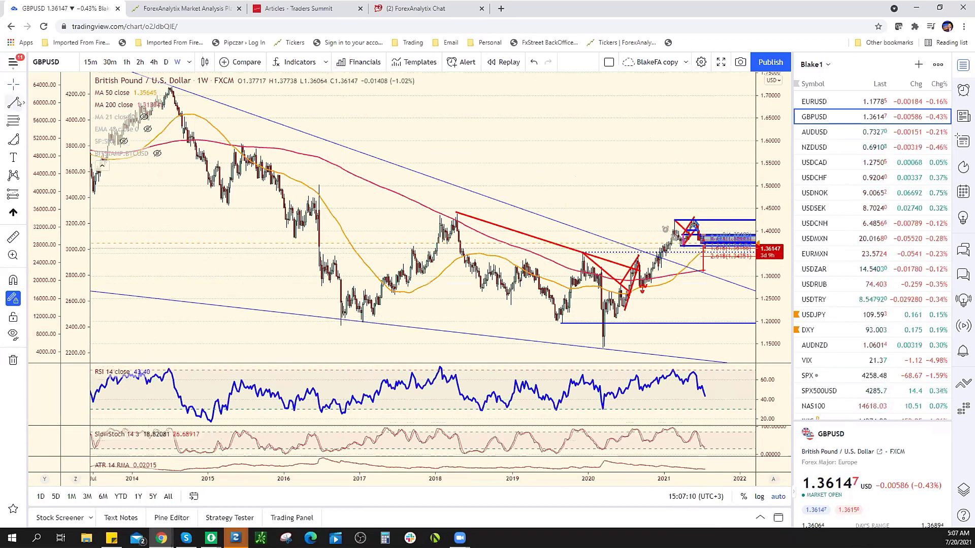
click(268, 240)
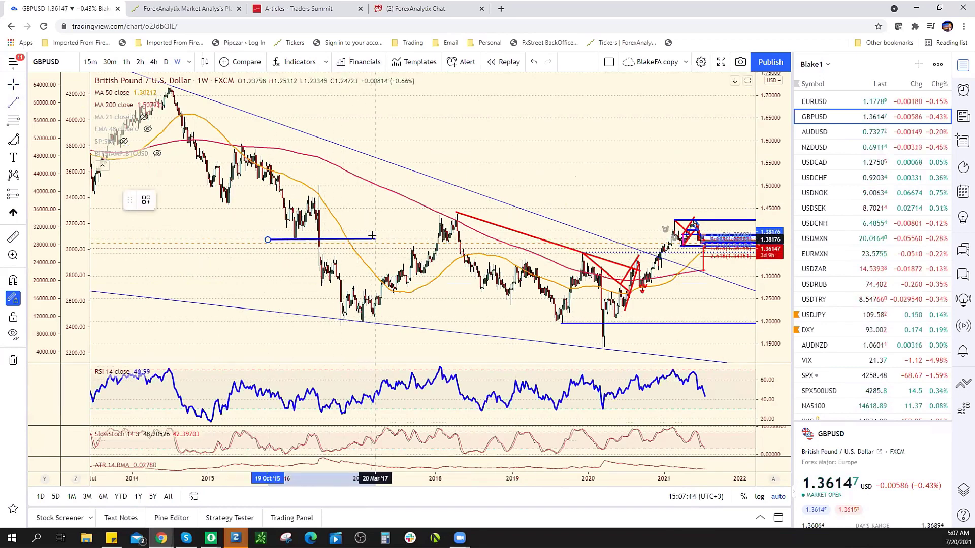
click(375, 239)
click(277, 256)
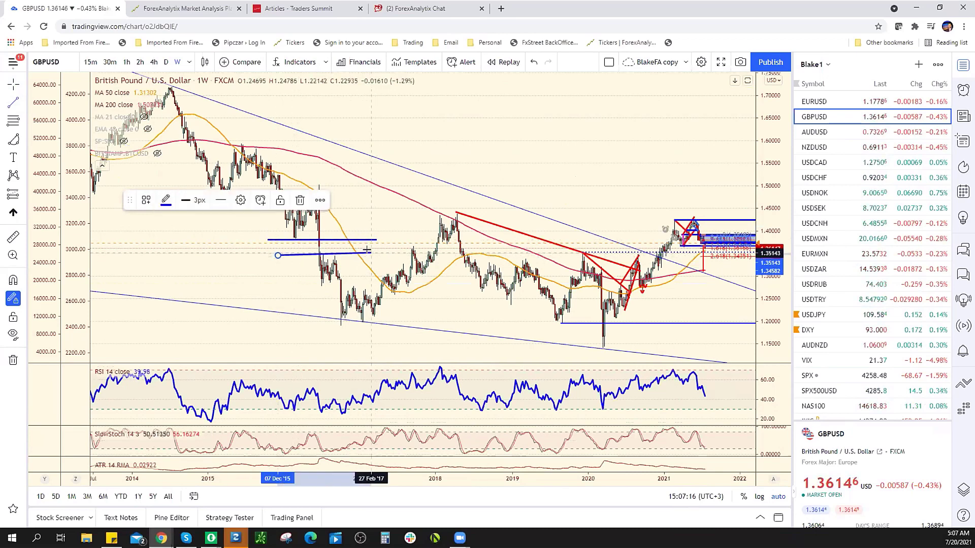
click(378, 258)
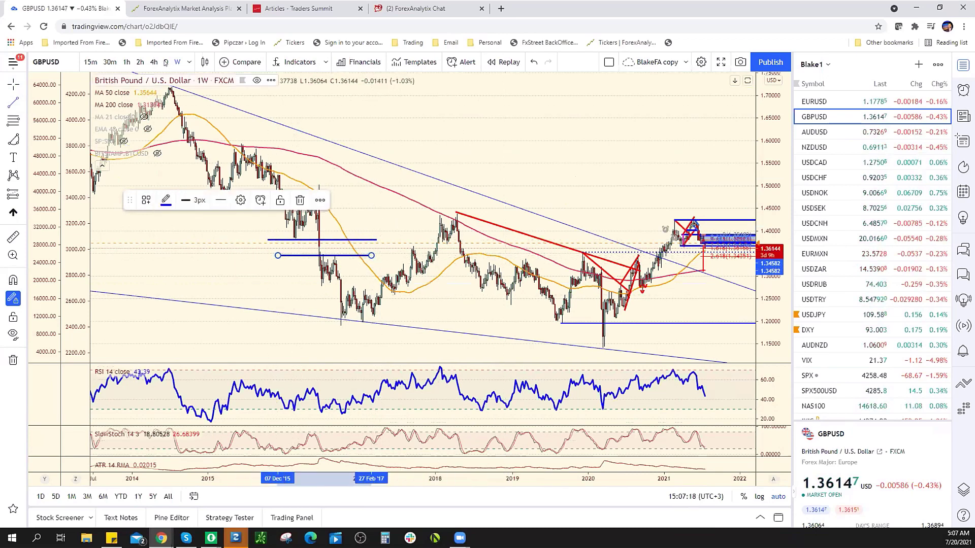
click(154, 61)
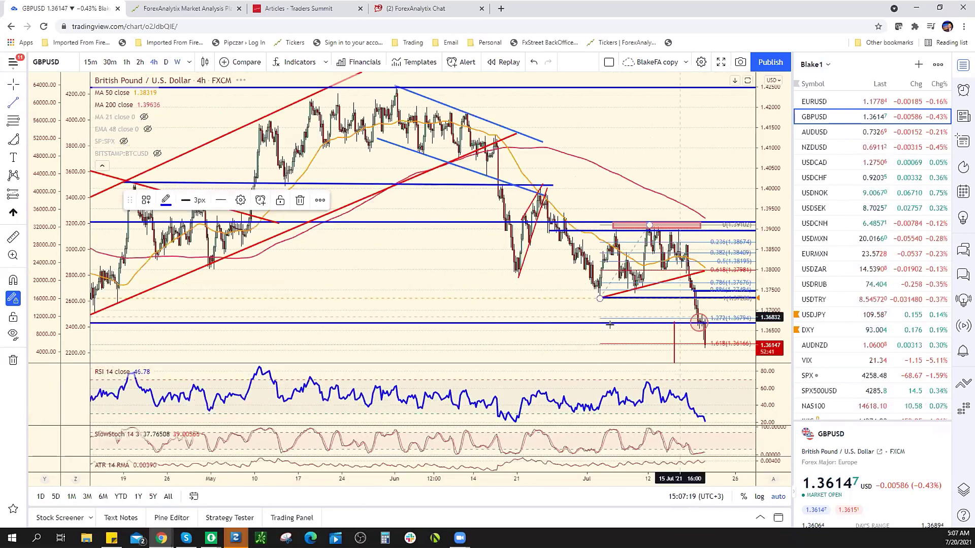
Zoom the GBPUSD 4h chart out to show price history back to early 2021.
scroll(680, 327, down, 3)
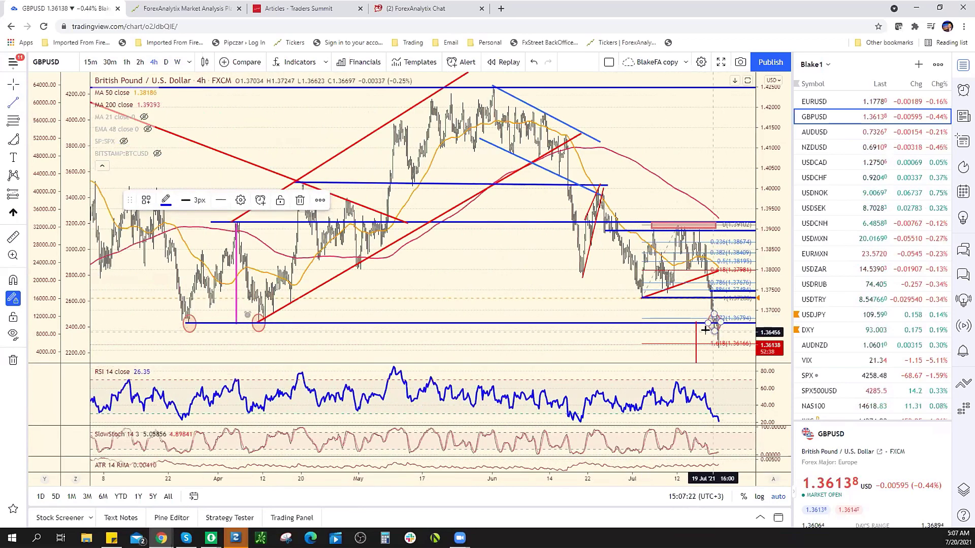
scroll(680, 326, up, 3)
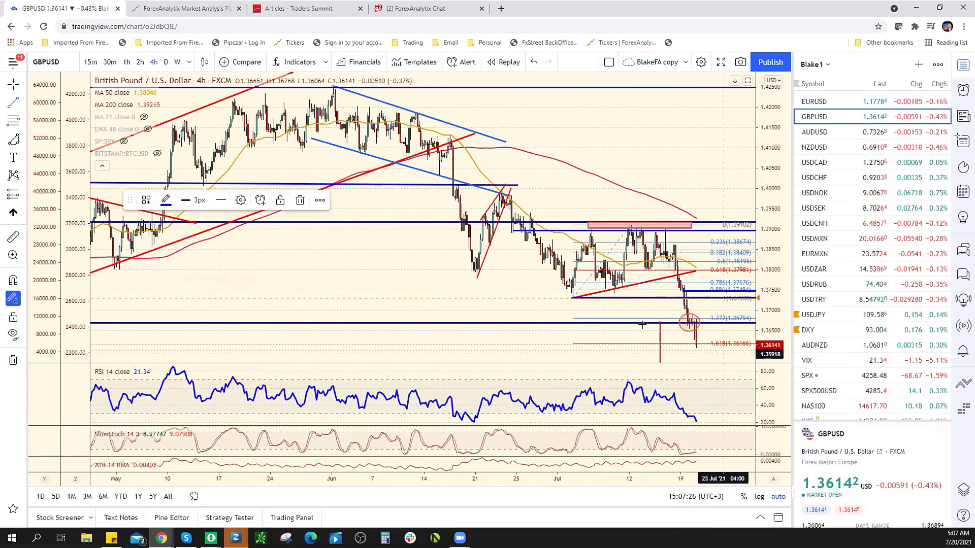
scroll(627, 332, down, 2)
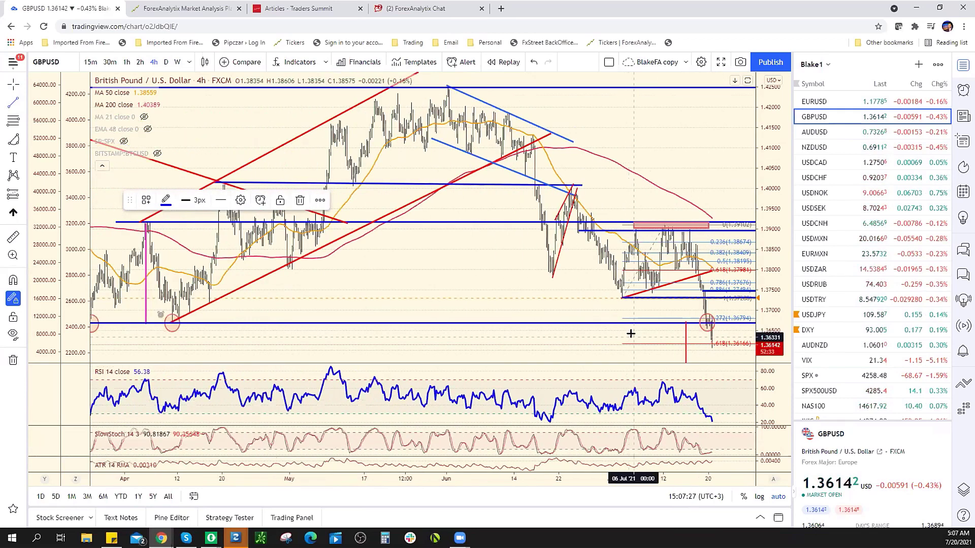
scroll(627, 333, down, 3)
scroll(627, 334, down, 4)
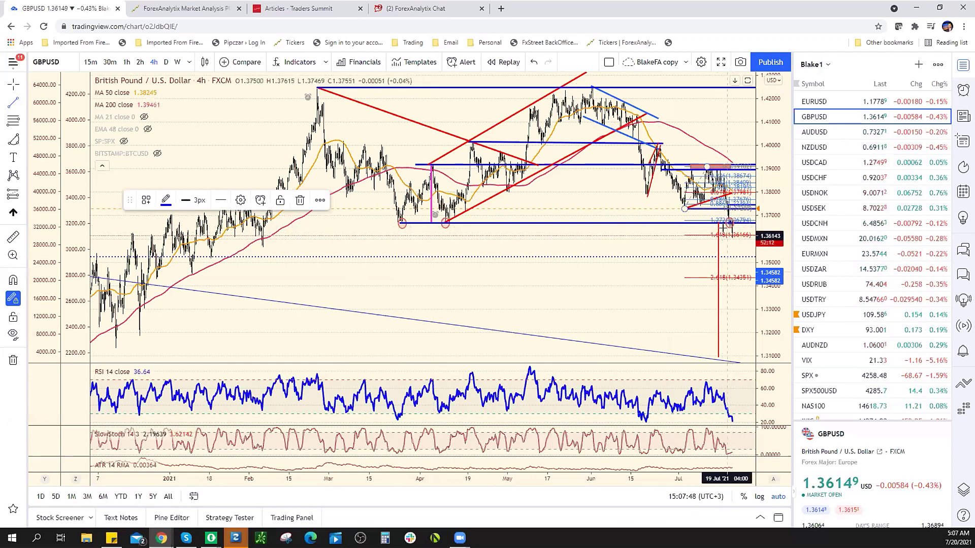
Put GBPUSD on daily candles zoomed into 2021 and pick the Arrow drawing tool.
click(166, 62)
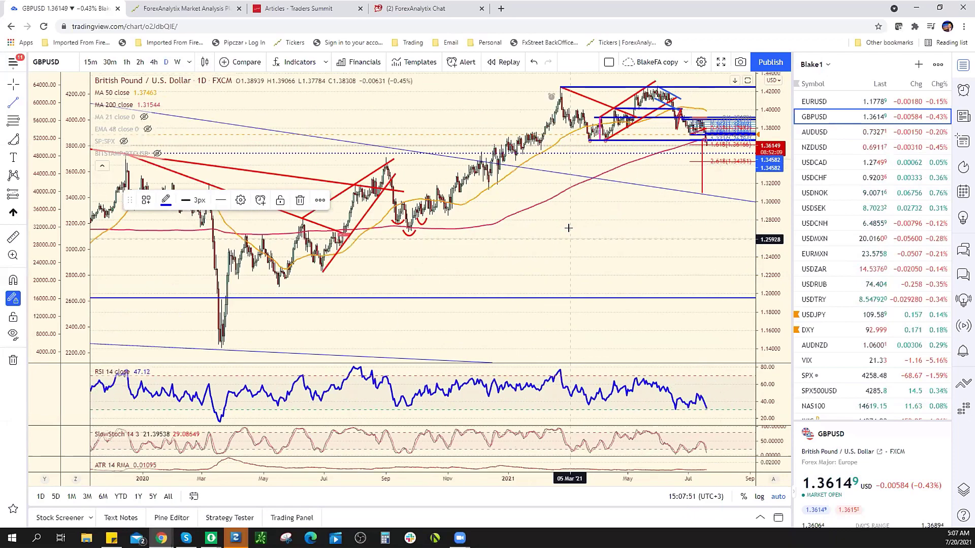
scroll(568, 228, up, 3)
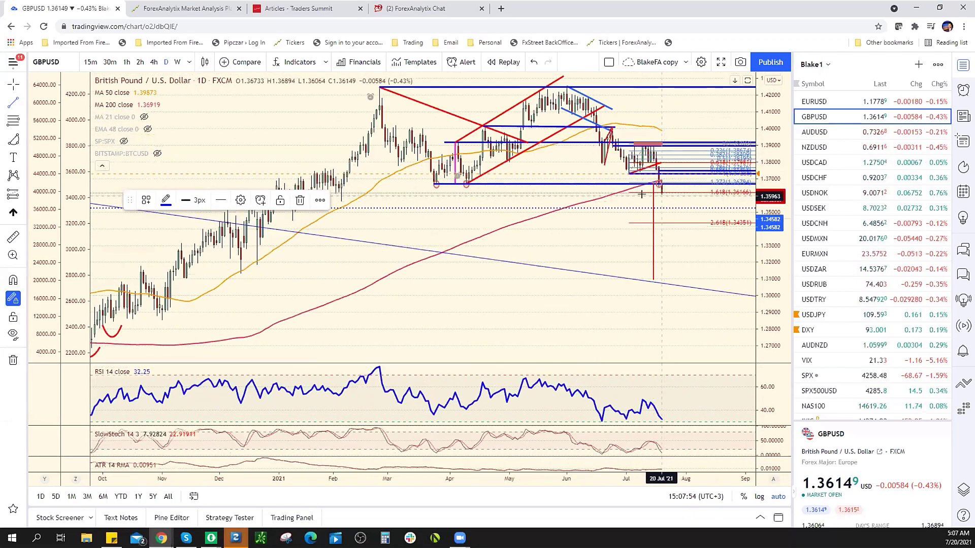
scroll(642, 194, up, 3)
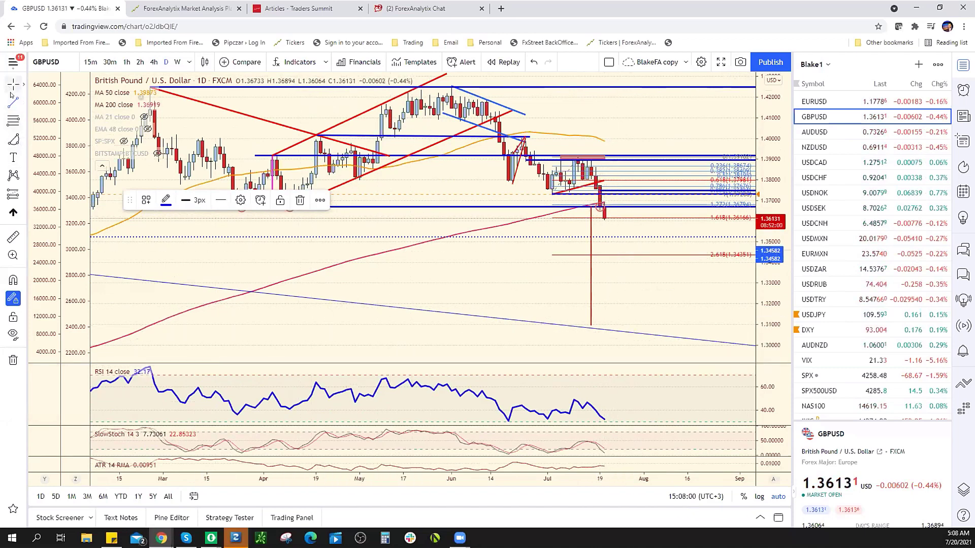
click(22, 104)
click(53, 261)
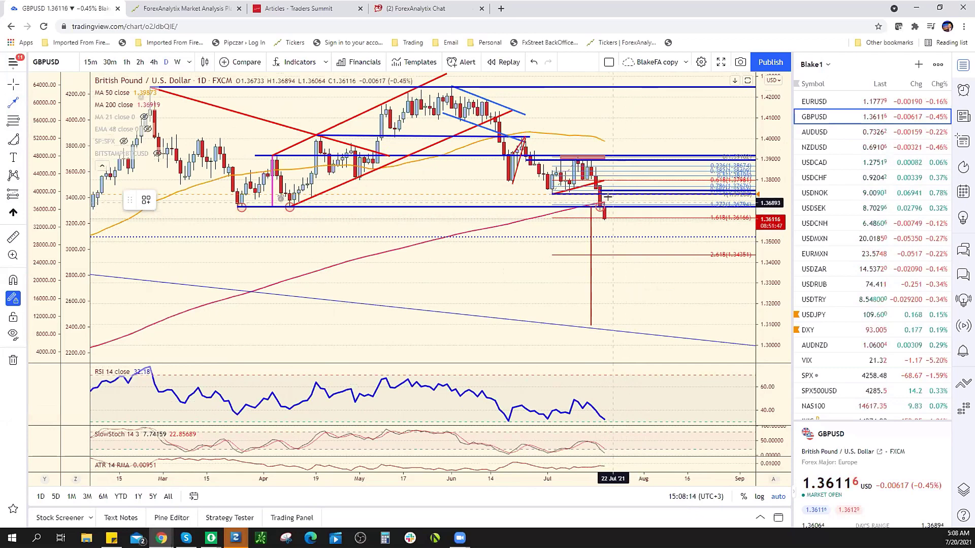
mouse_move(609, 205)
mouse_down()
mouse_move(620, 209)
mouse_move(630, 178)
mouse_move(633, 189)
mouse_up()
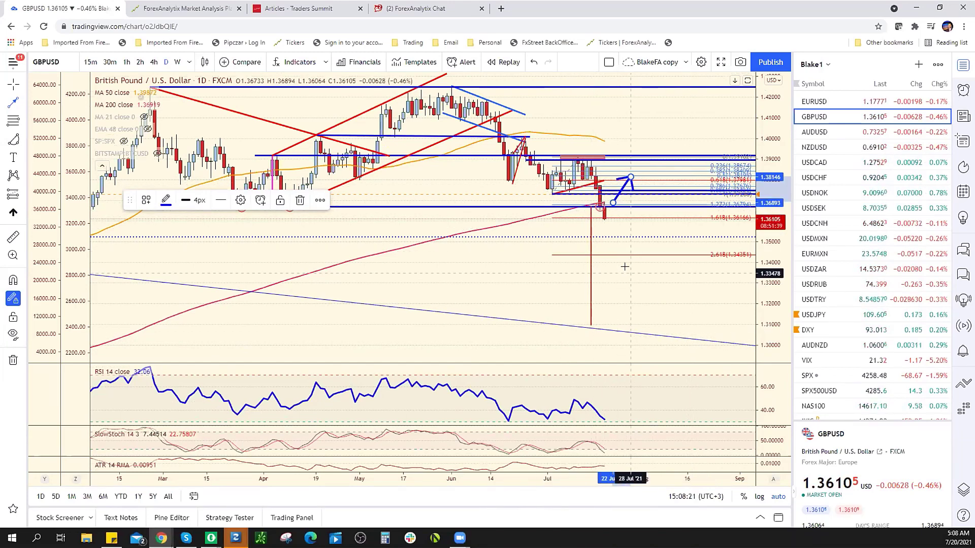
right_click(630, 176)
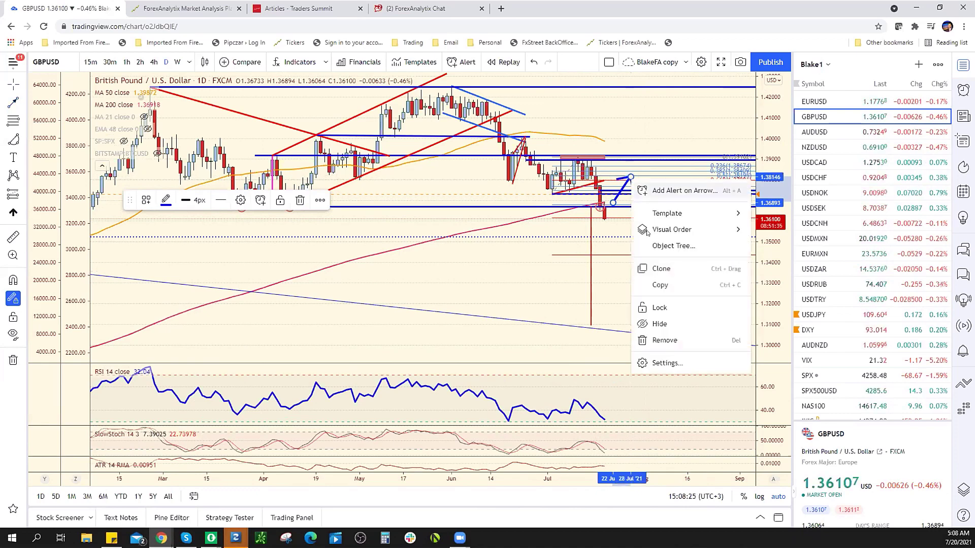
click(675, 344)
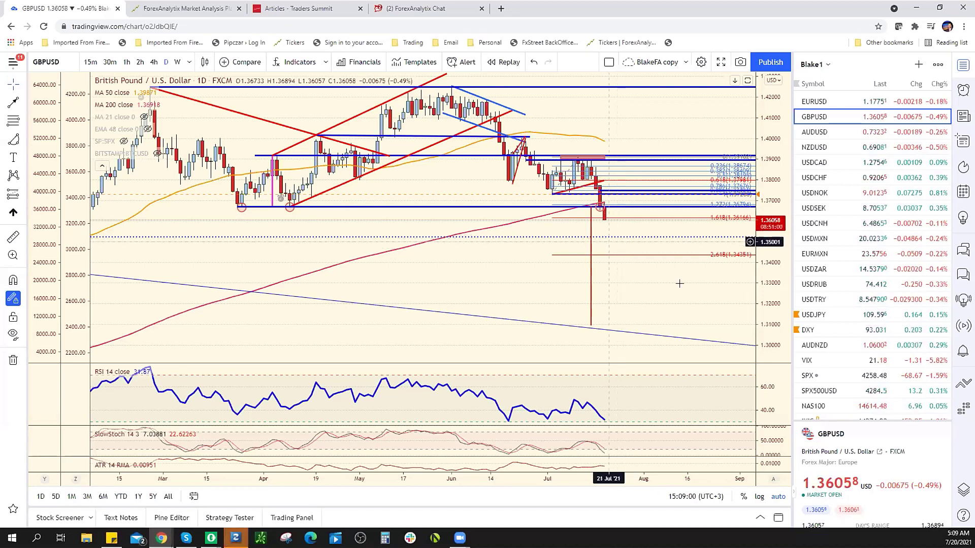
click(177, 61)
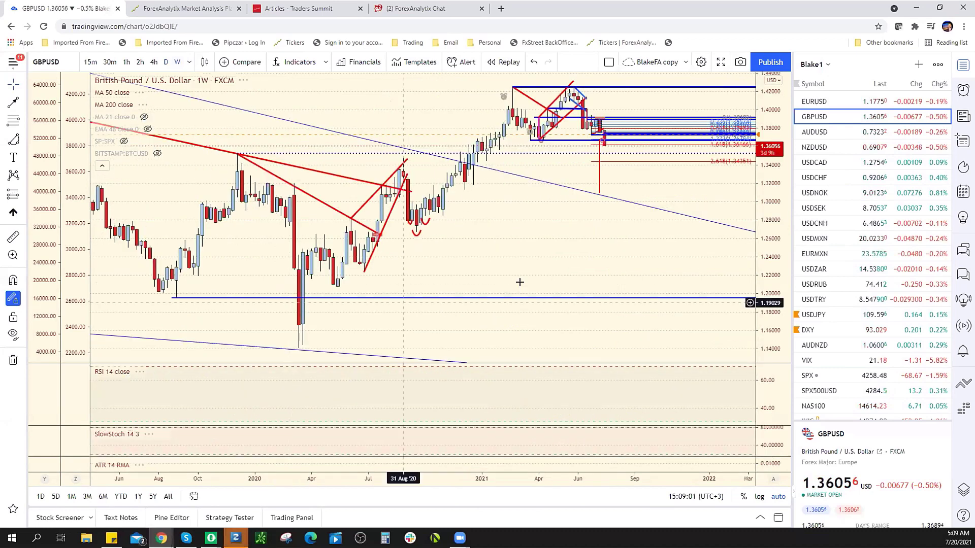
scroll(521, 293, down, 8)
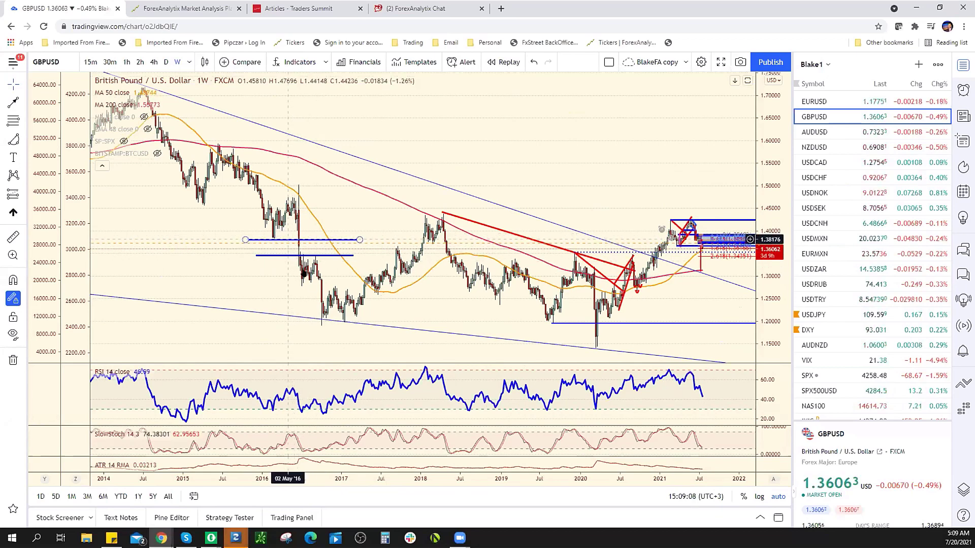
scroll(306, 280, down, 6)
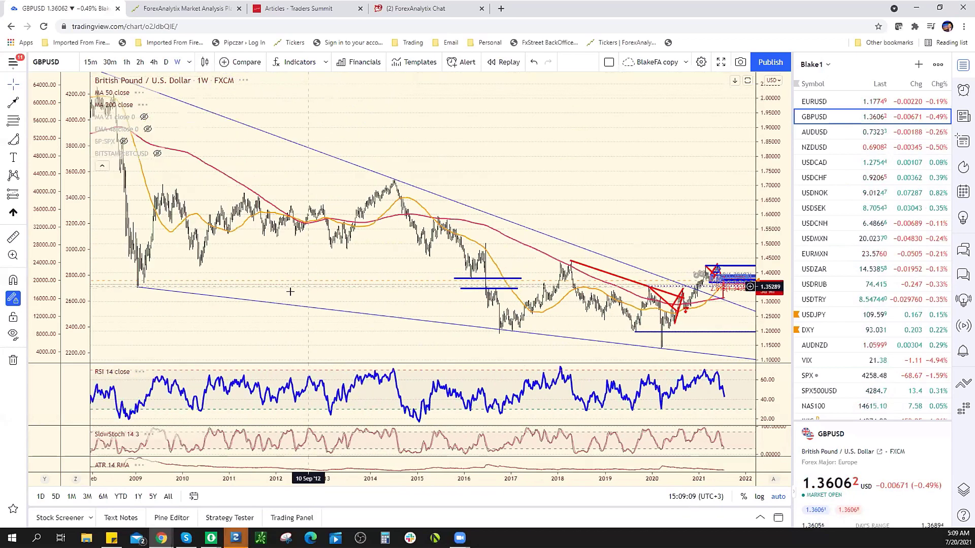
click(23, 103)
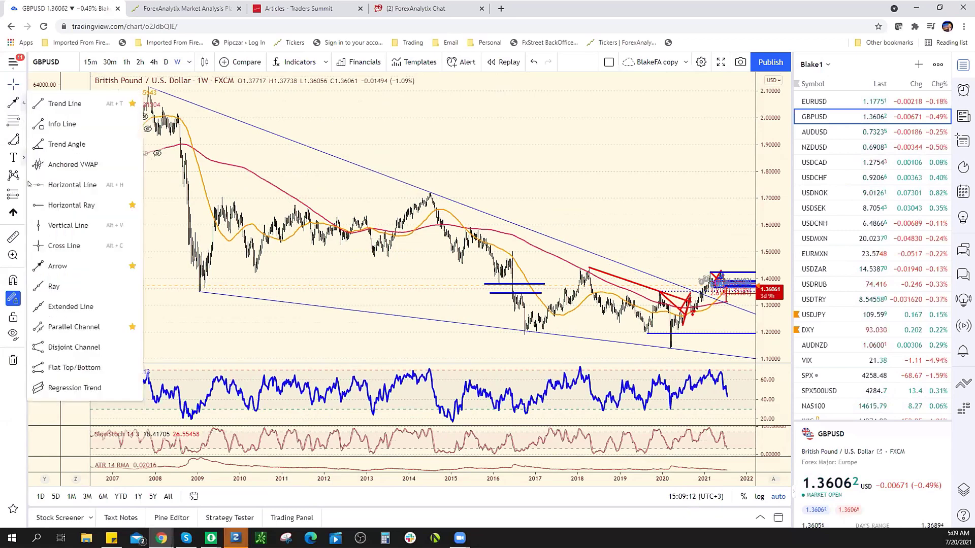
click(70, 204)
click(199, 291)
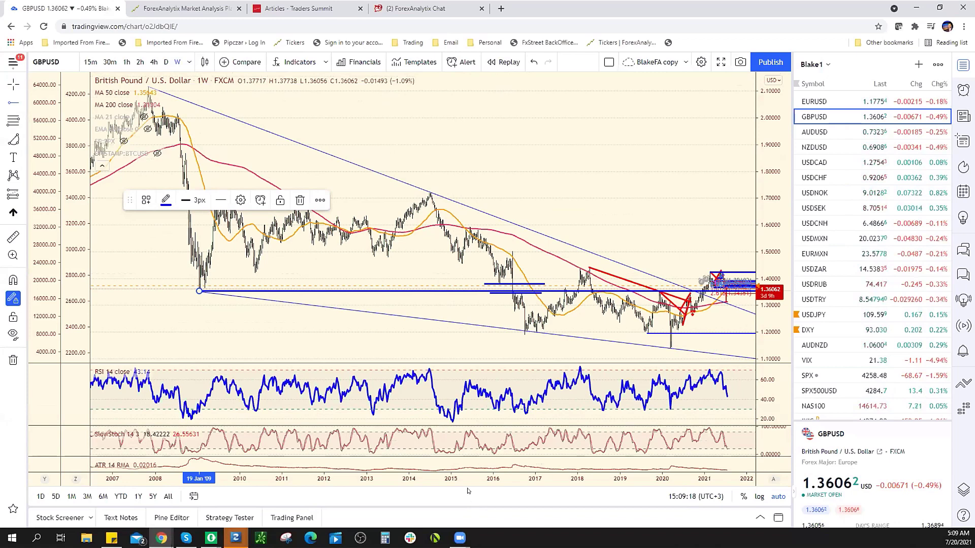
mouse_move(456, 461)
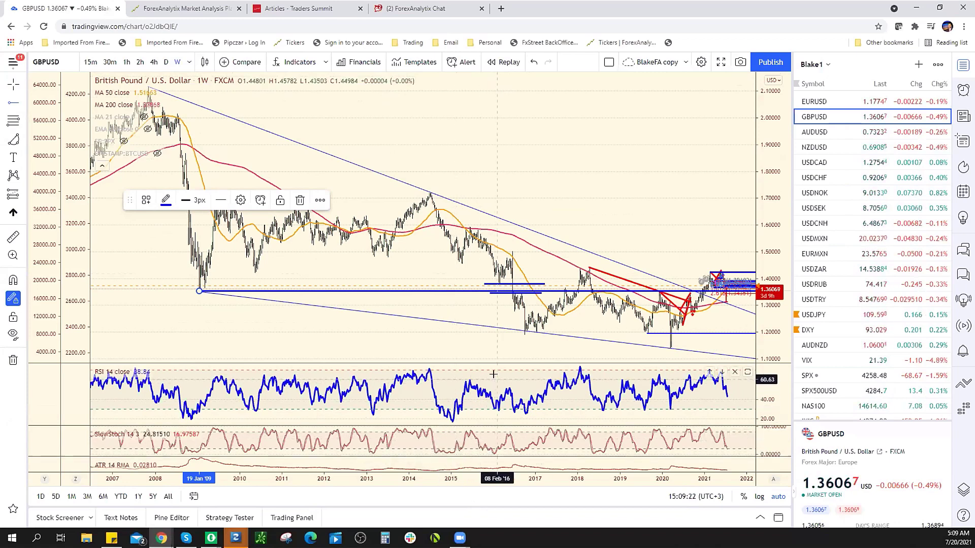
scroll(489, 374, up, 1)
scroll(489, 373, up, 5)
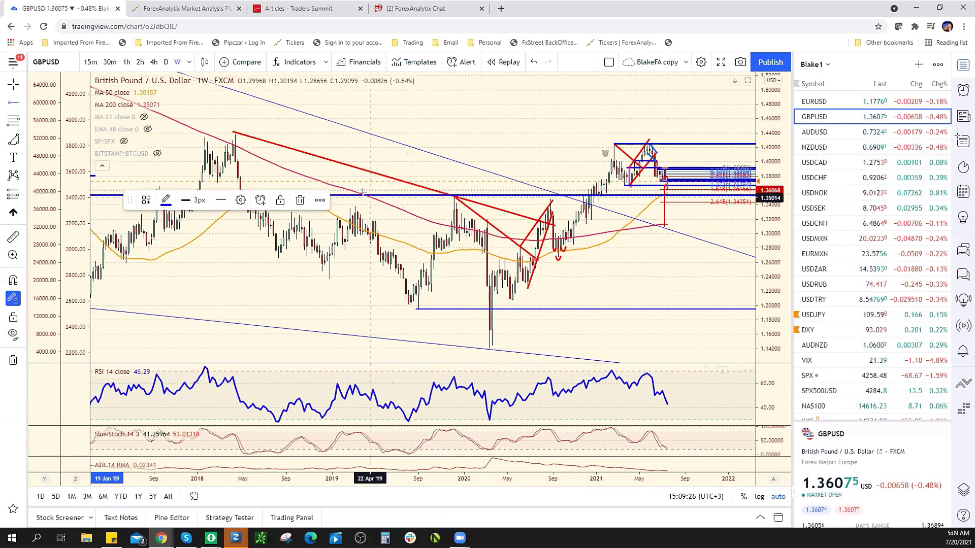
click(164, 10)
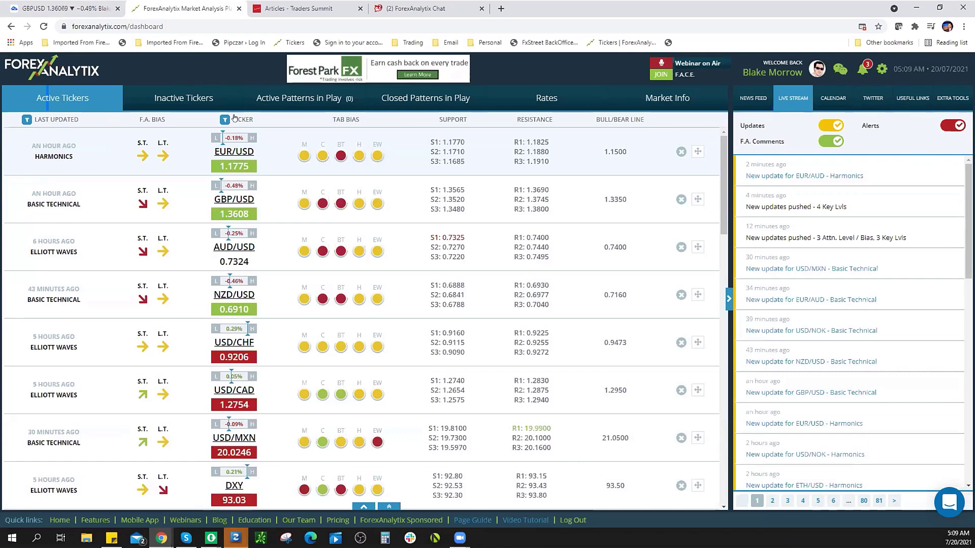
click(65, 8)
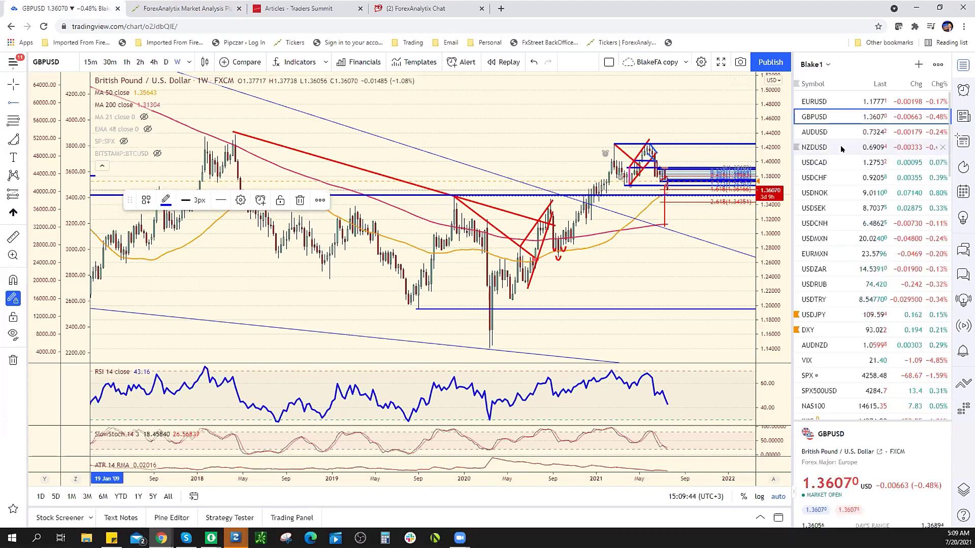
Change the GBPUSD chart interval from weekly to 4h.
click(154, 61)
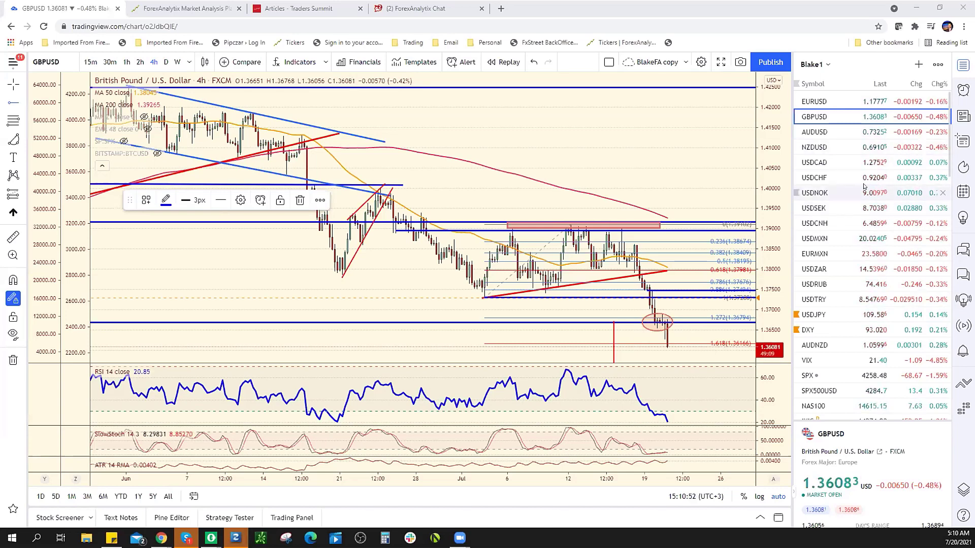
Open EURUSD from the watchlist and compare its daily and 4-hour charts.
click(880, 103)
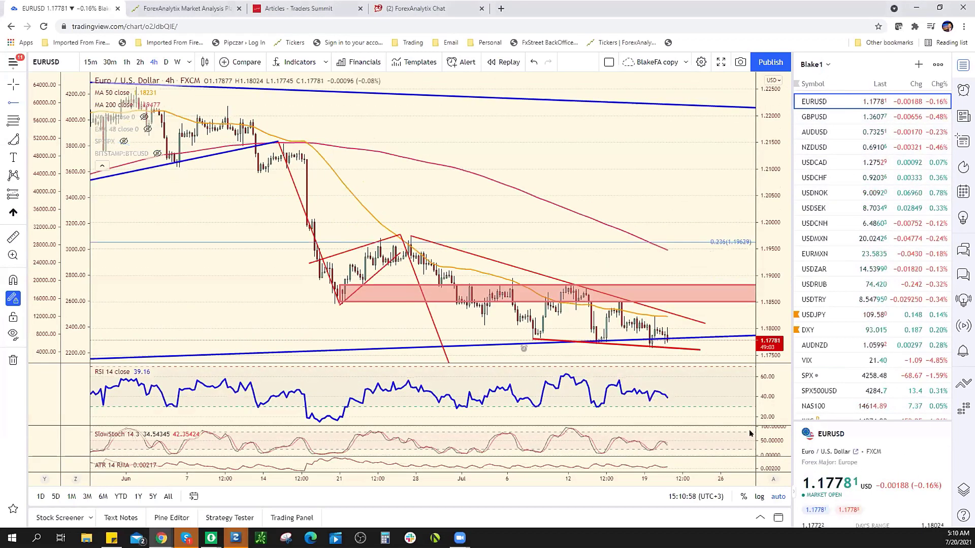
scroll(736, 434, down, 2)
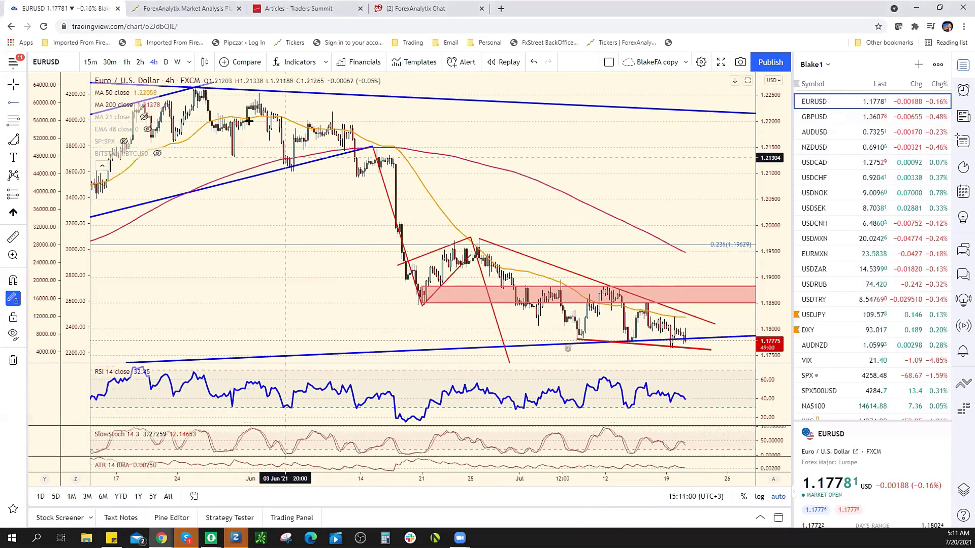
click(165, 61)
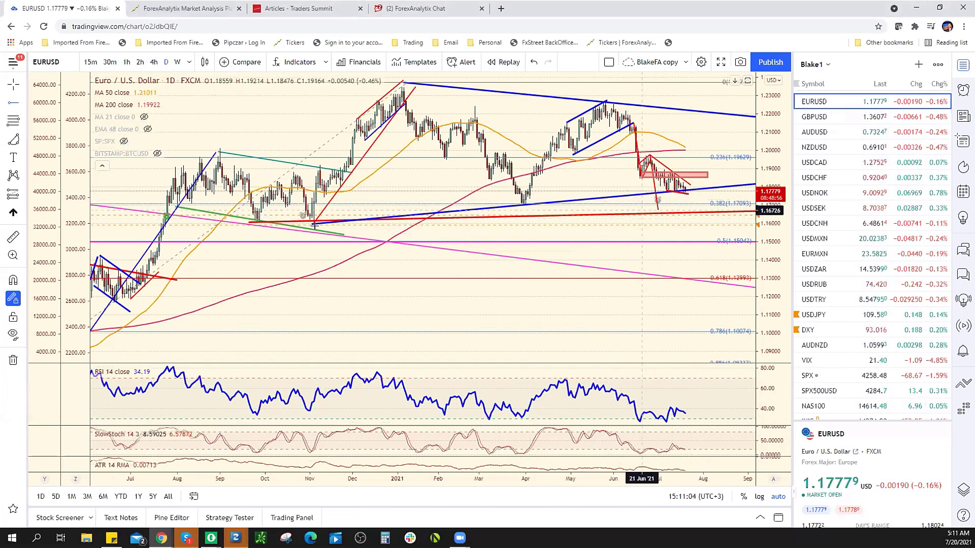
click(154, 61)
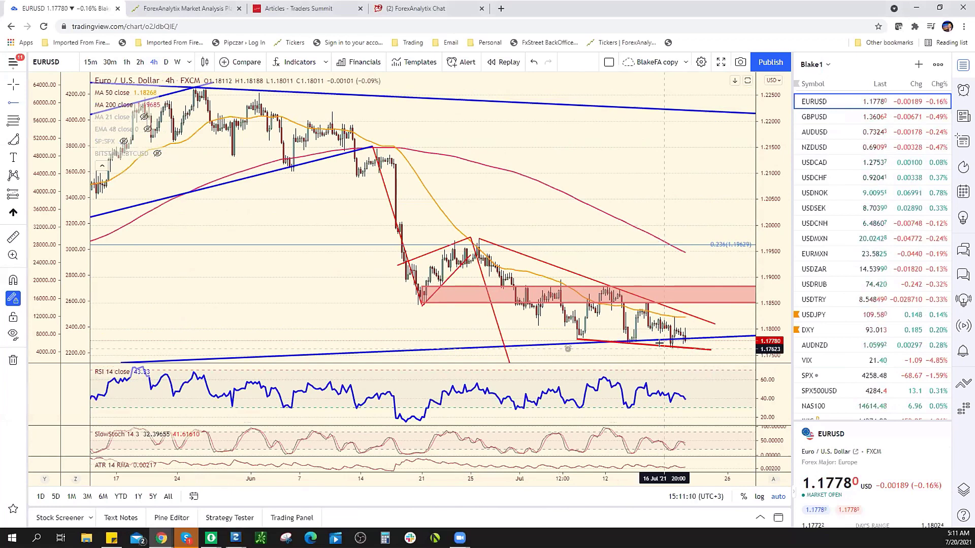
Zoom in on EURUSD's lower red trend line, then bring up the USDNOK 4-hour chart.
click(663, 349)
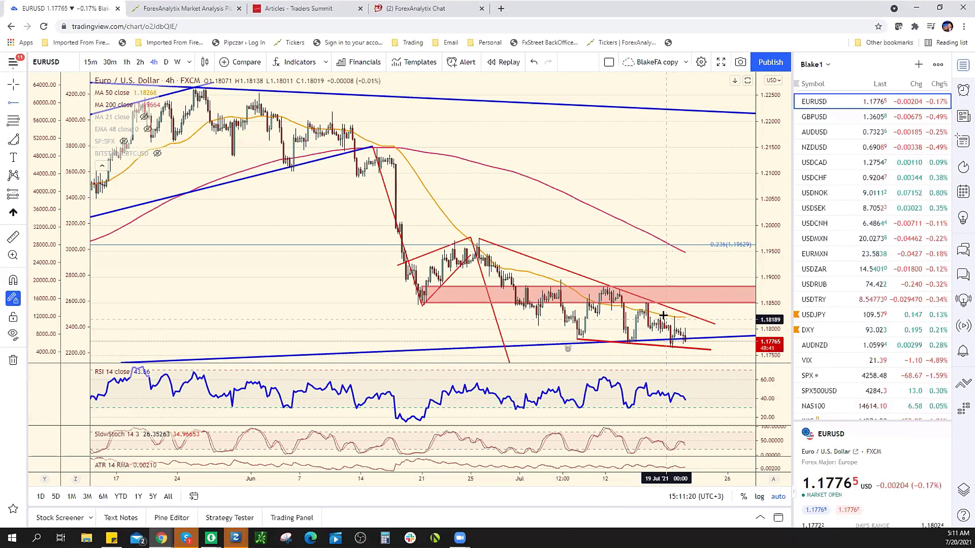
scroll(666, 329, up, 3)
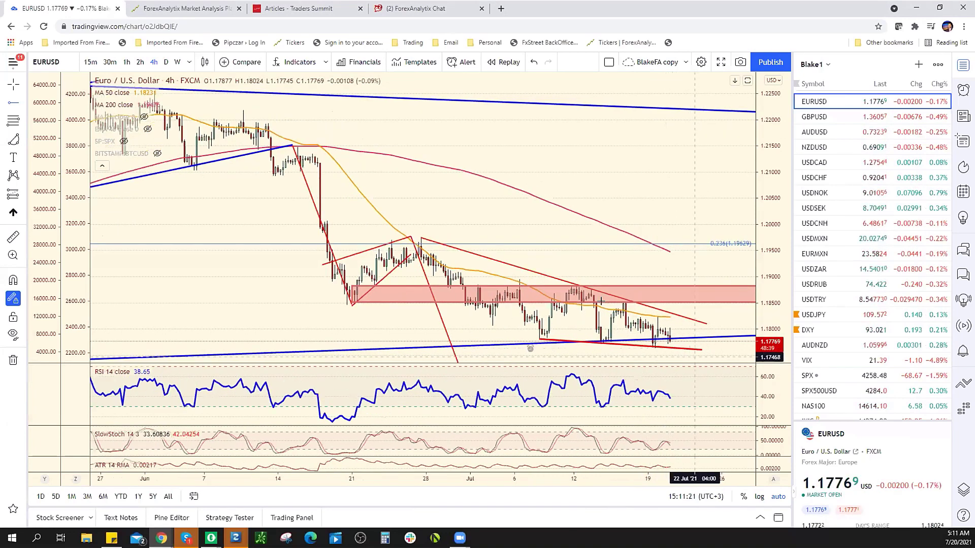
scroll(688, 358, up, 1)
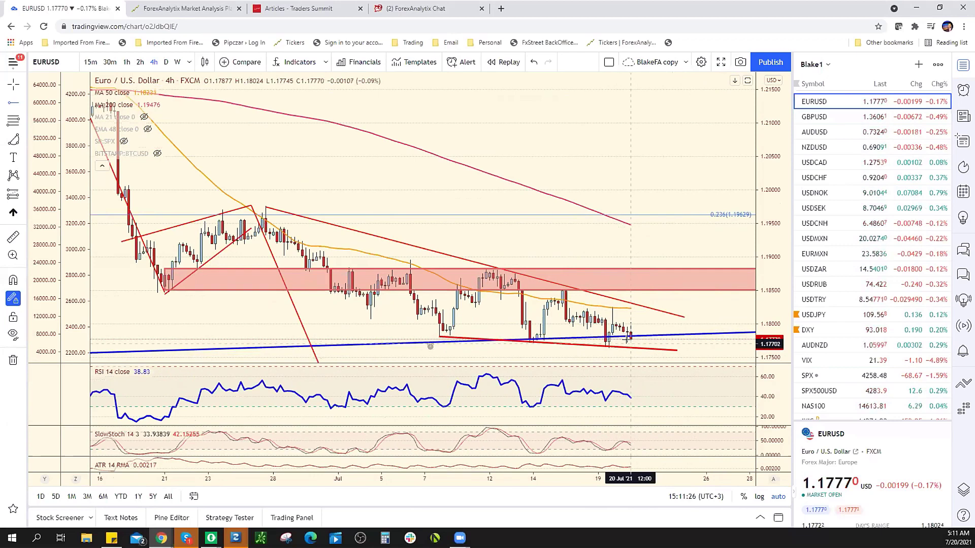
click(628, 347)
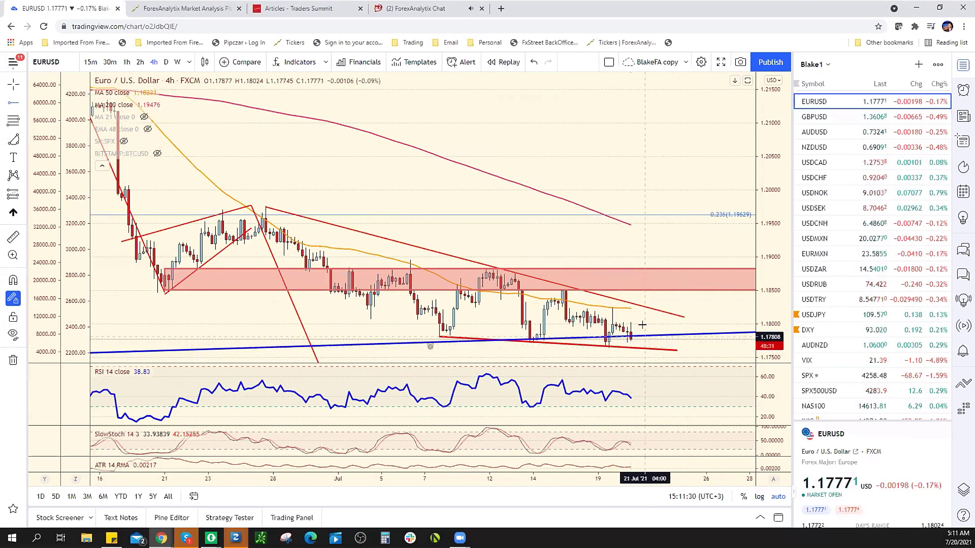
scroll(622, 325, up, 1)
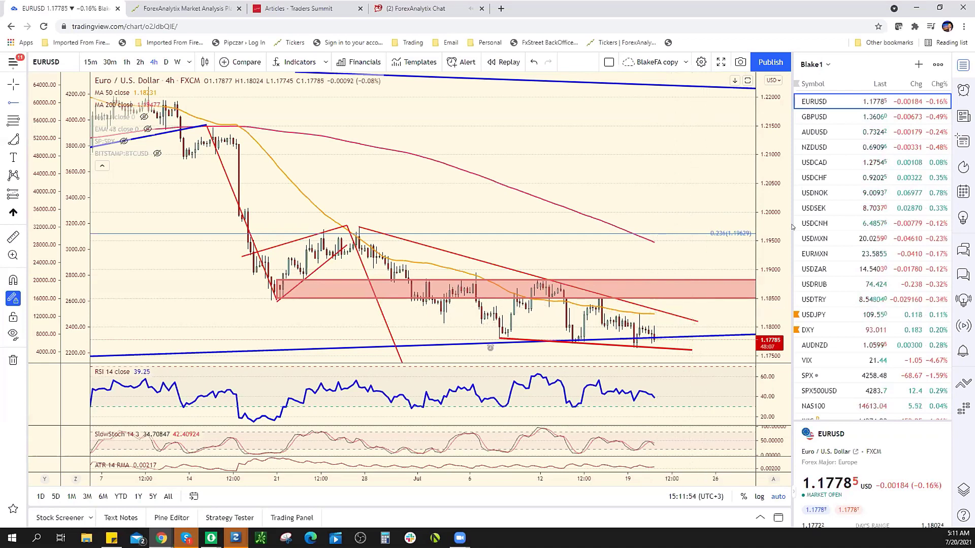
click(815, 193)
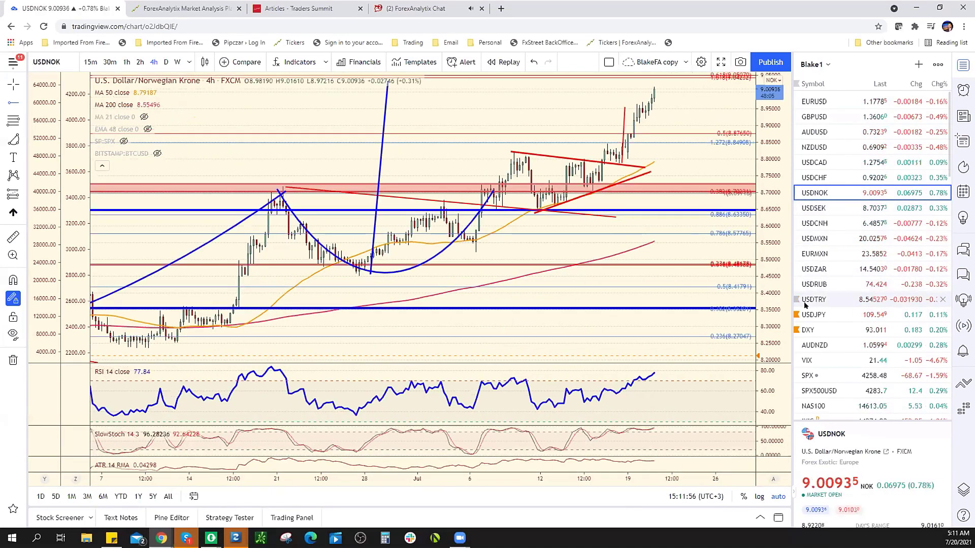
Zoom out the USDNOK 4-hour chart and compress its price axis.
scroll(799, 303, down, 5)
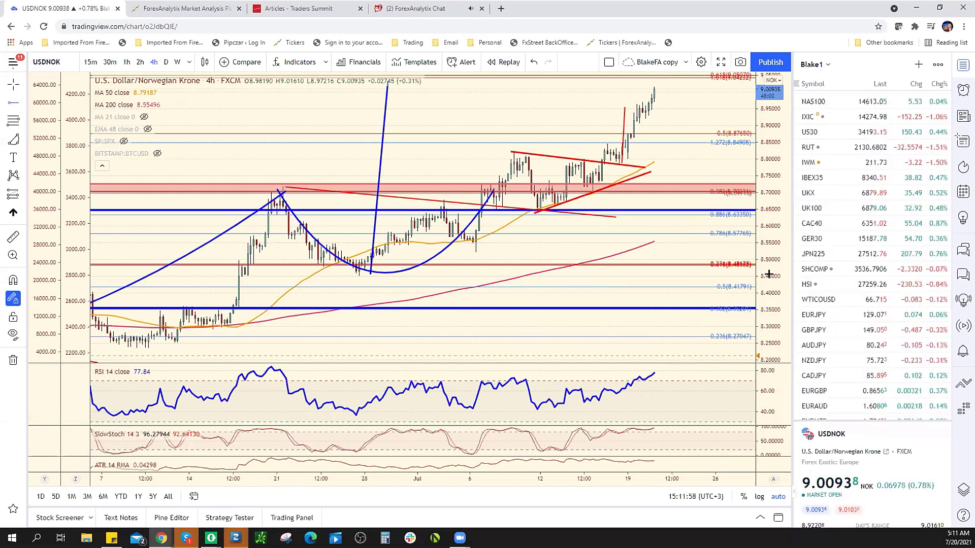
scroll(627, 274, down, 4)
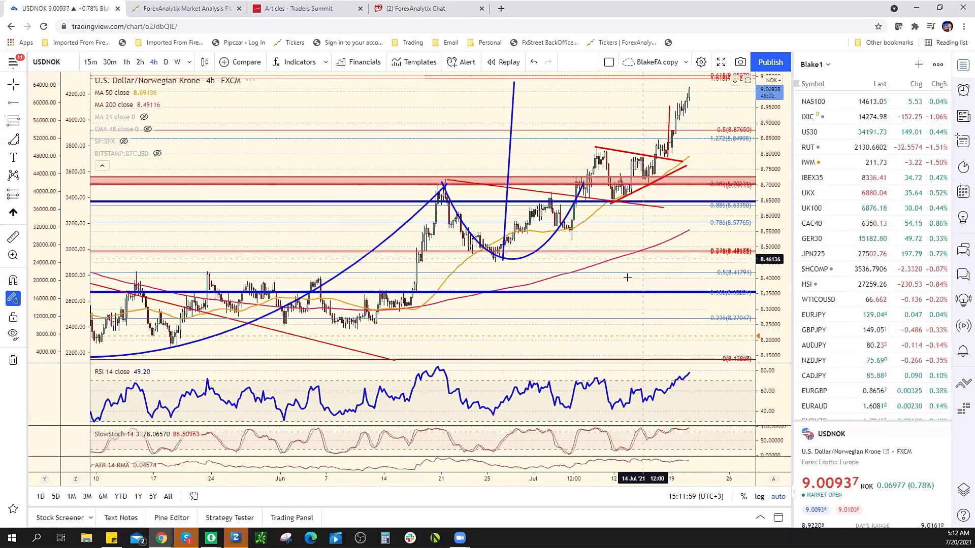
scroll(689, 256, down, 3)
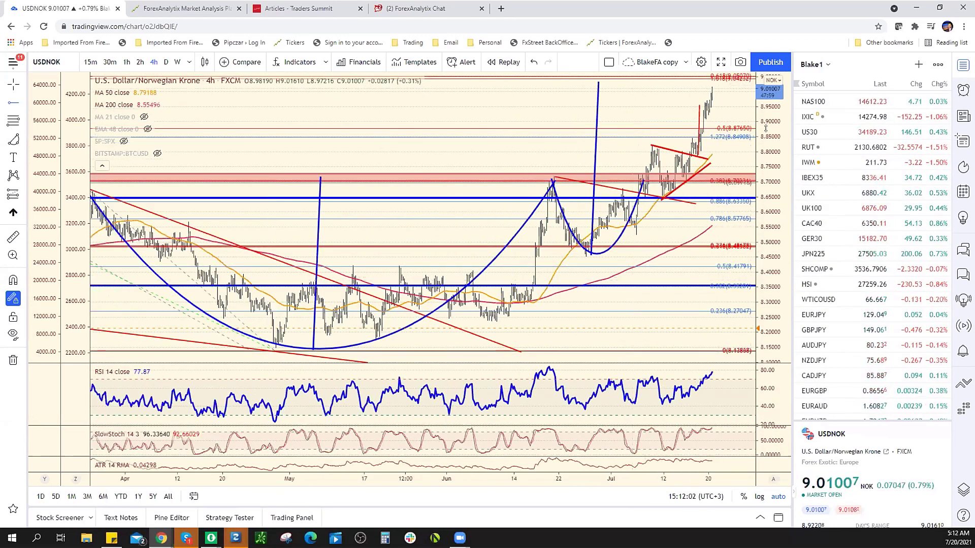
drag(766, 146, 767, 163)
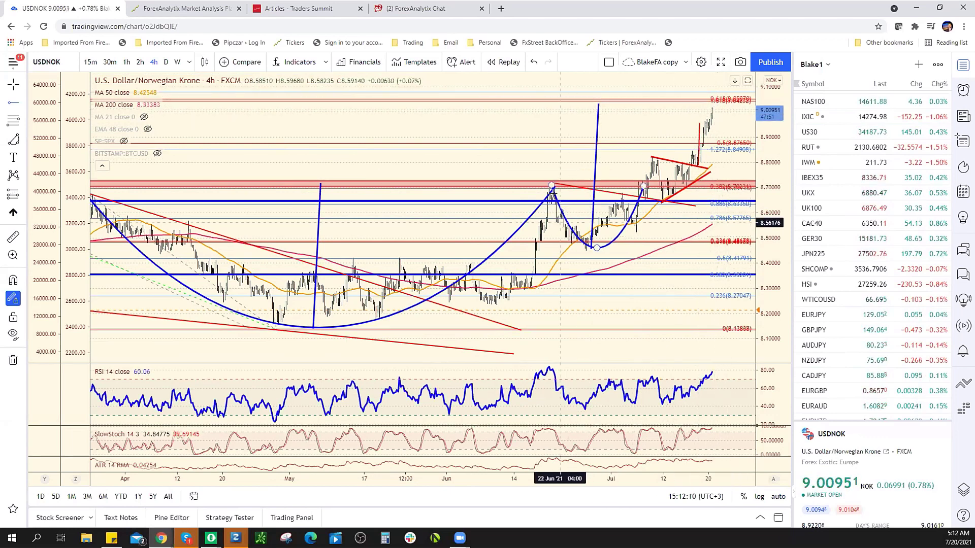
scroll(371, 211, down, 5)
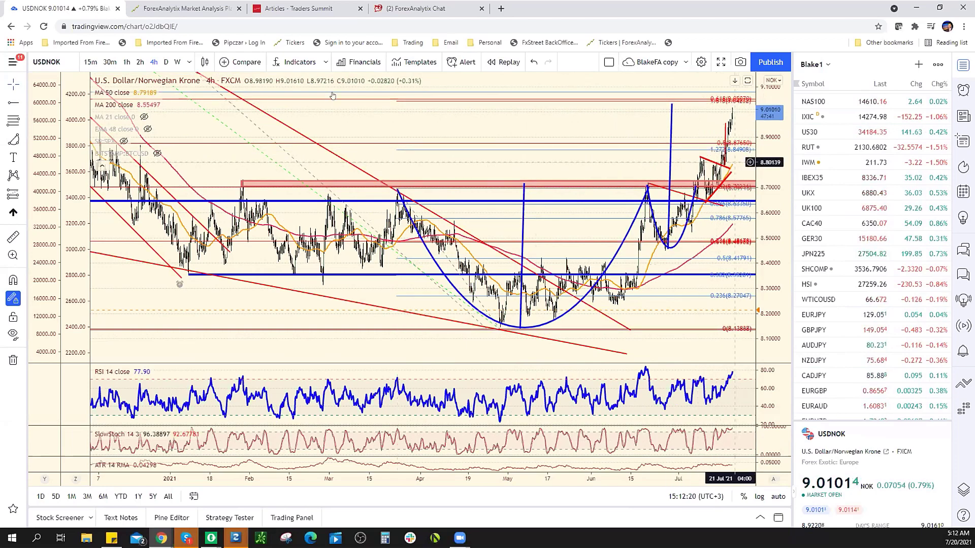
Check USDNOK on daily bars, then reset to the 4-hour view zoomed out to April.
click(166, 63)
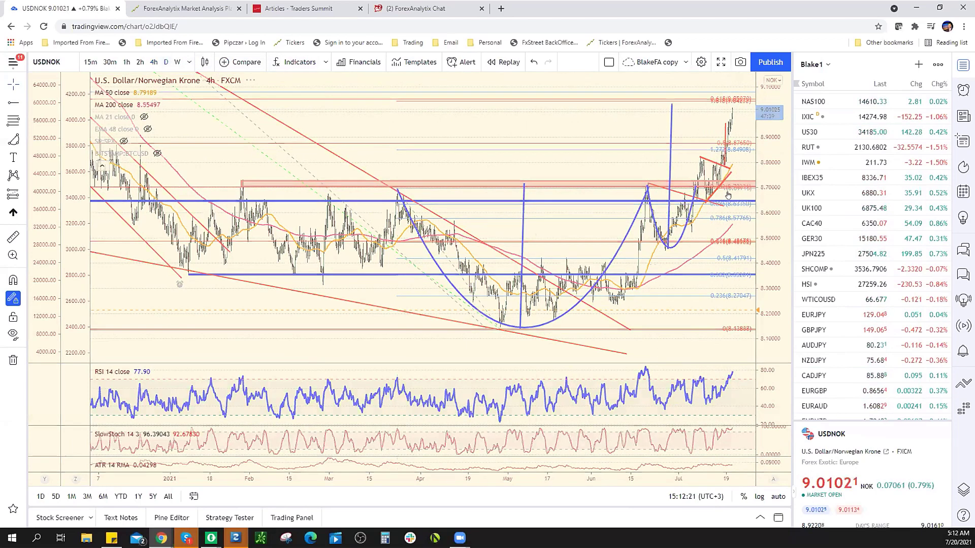
drag(767, 281, 767, 335)
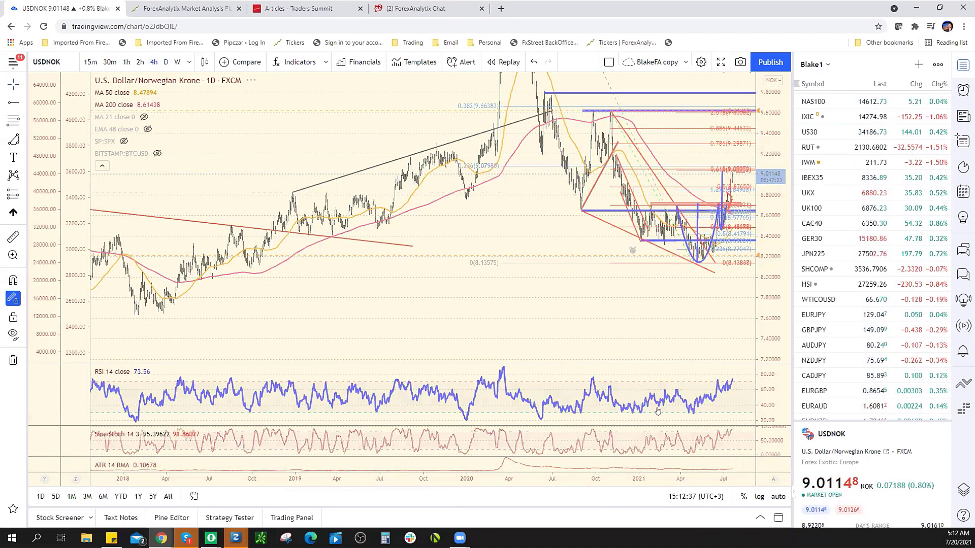
click(453, 463)
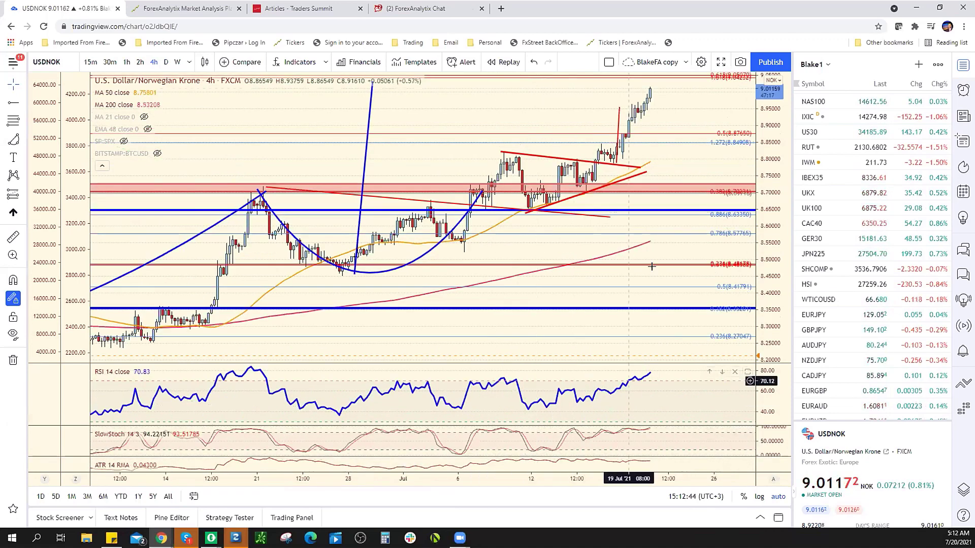
scroll(655, 274, down, 4)
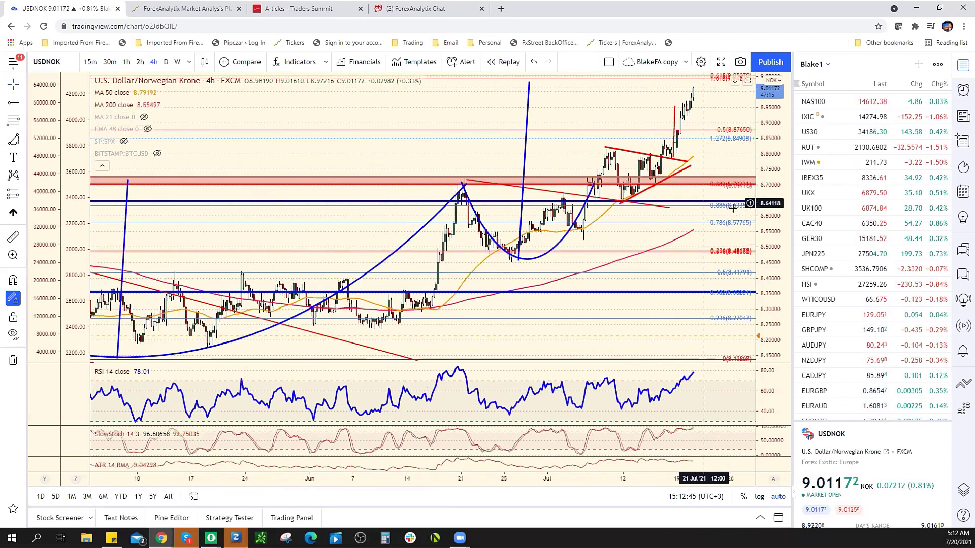
scroll(691, 210, down, 5)
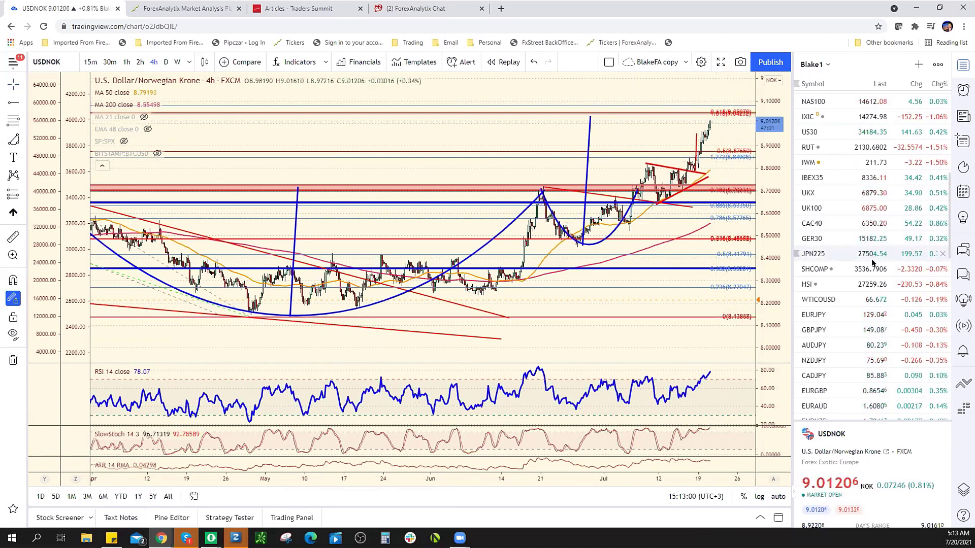
scroll(869, 248, down, 2)
scroll(870, 259, up, 8)
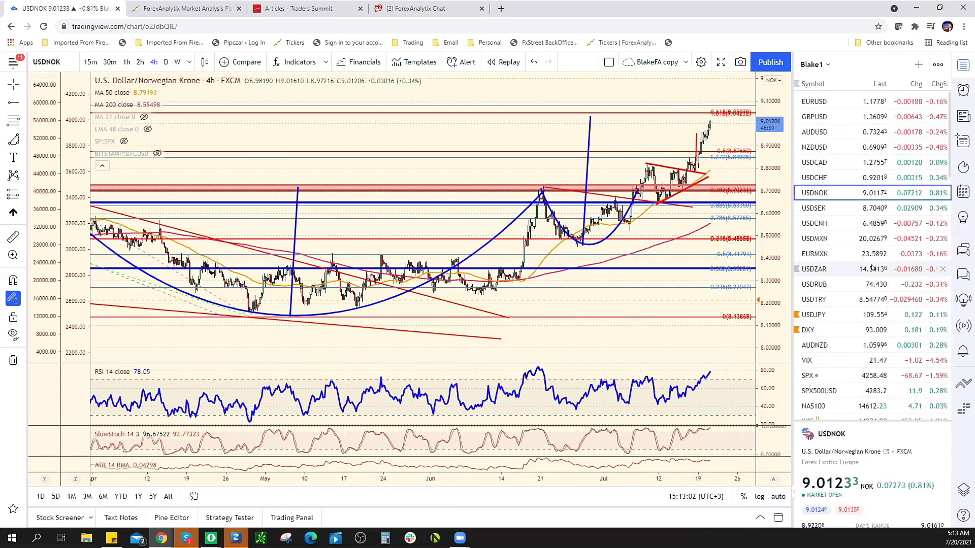
Show SPX500USD on daily bars, shifted to recent bars, with the upper channel line selected.
click(858, 393)
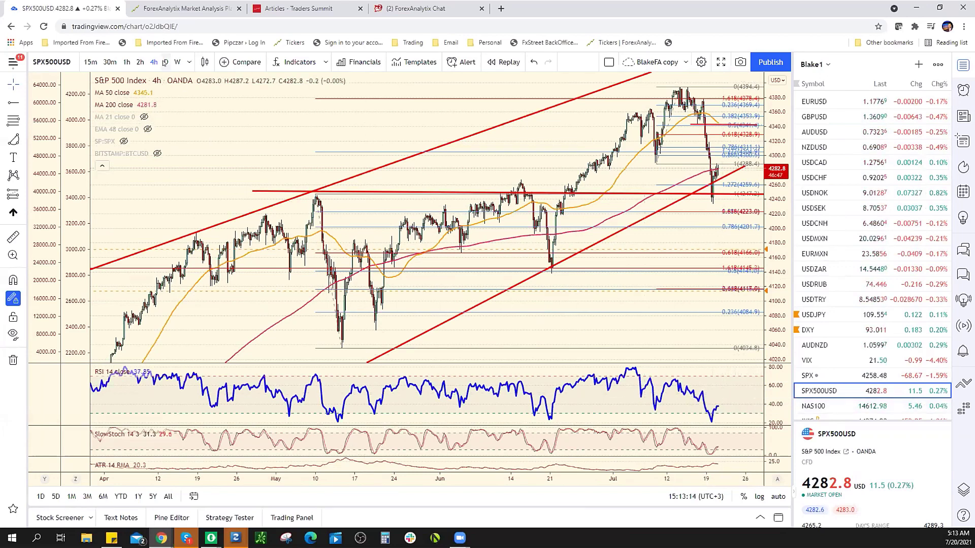
click(166, 62)
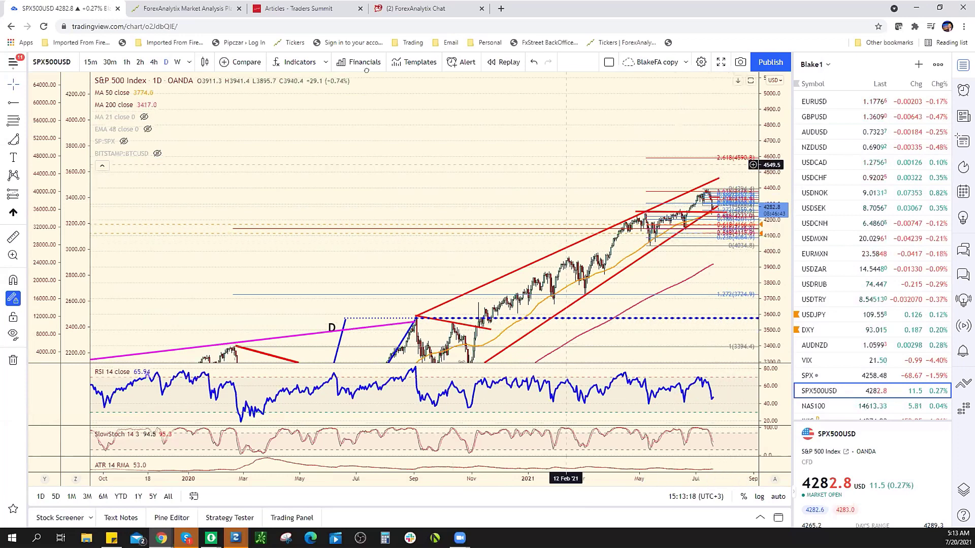
drag(567, 168, 518, 127)
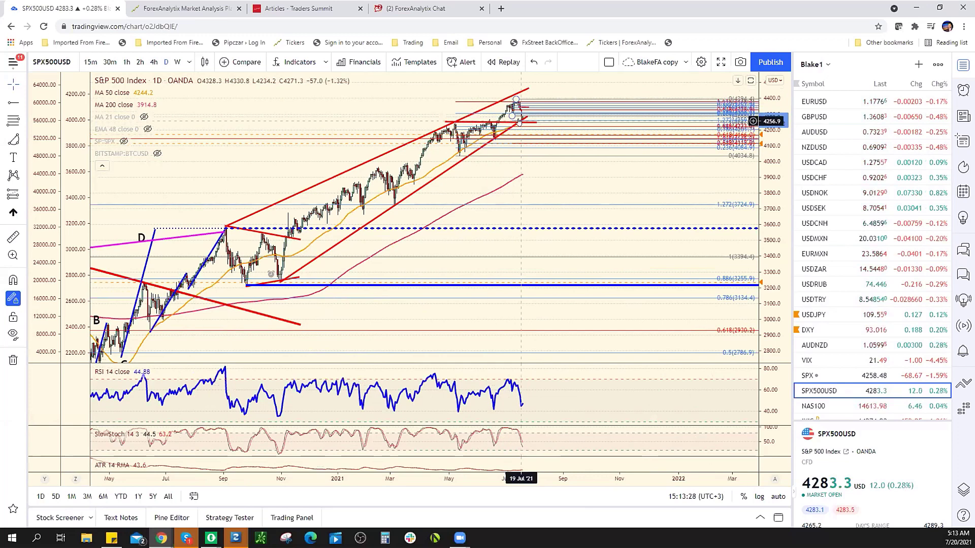
click(537, 121)
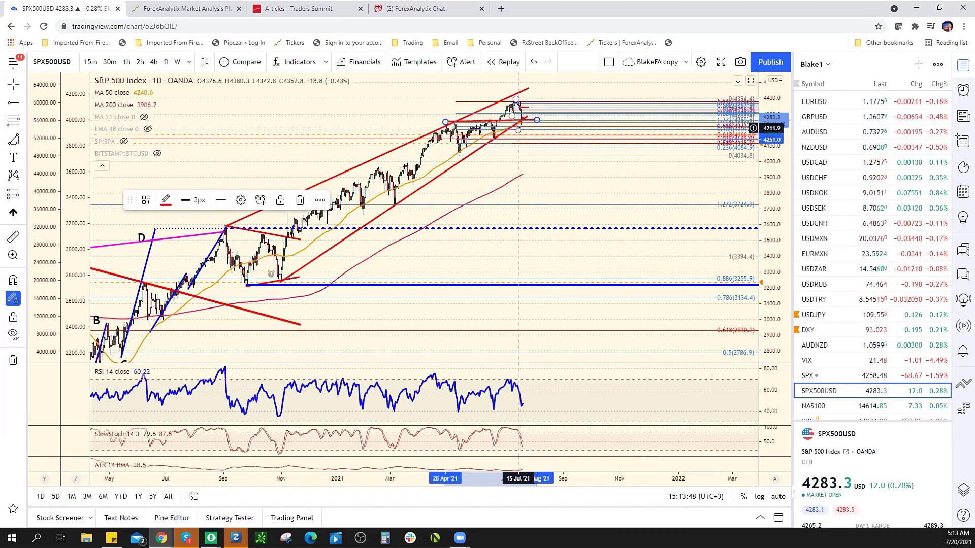
Switch from the SPX500USD chart to the ForexAnalytix Market Analysis tab.
scroll(517, 129, up, 2)
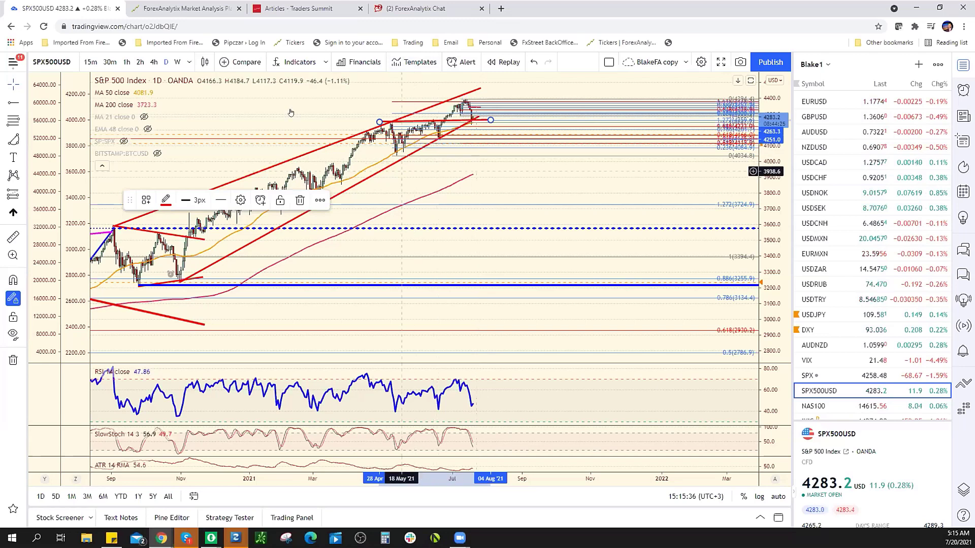
click(185, 9)
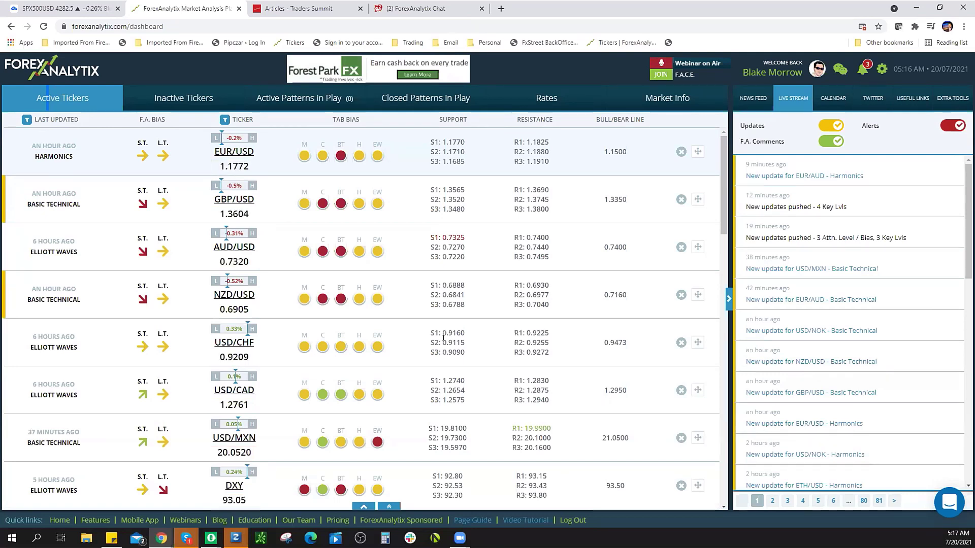
Browse Market Info's Orders & Options, Patterns in Play and Closed Patterns, then return to Active Tickers.
click(667, 100)
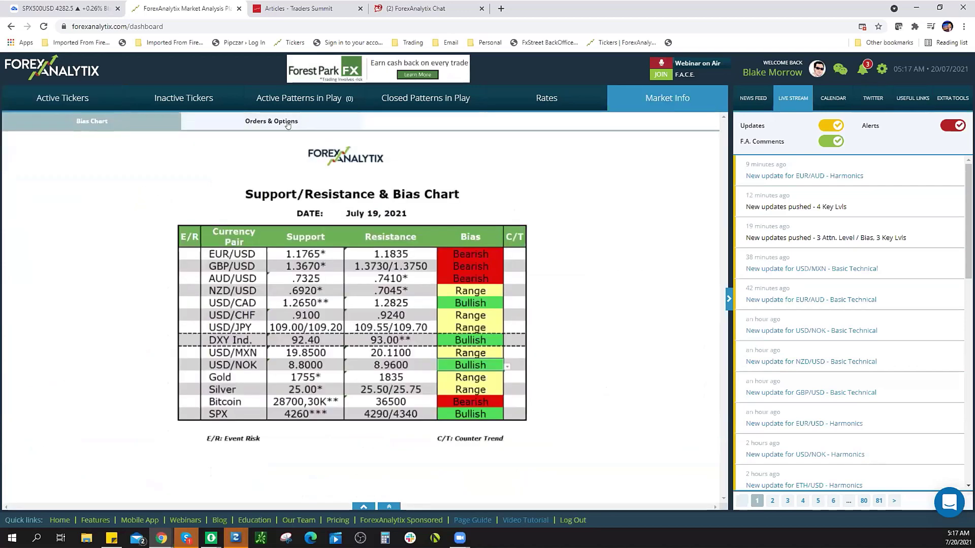
click(290, 125)
scroll(620, 279, down, 5)
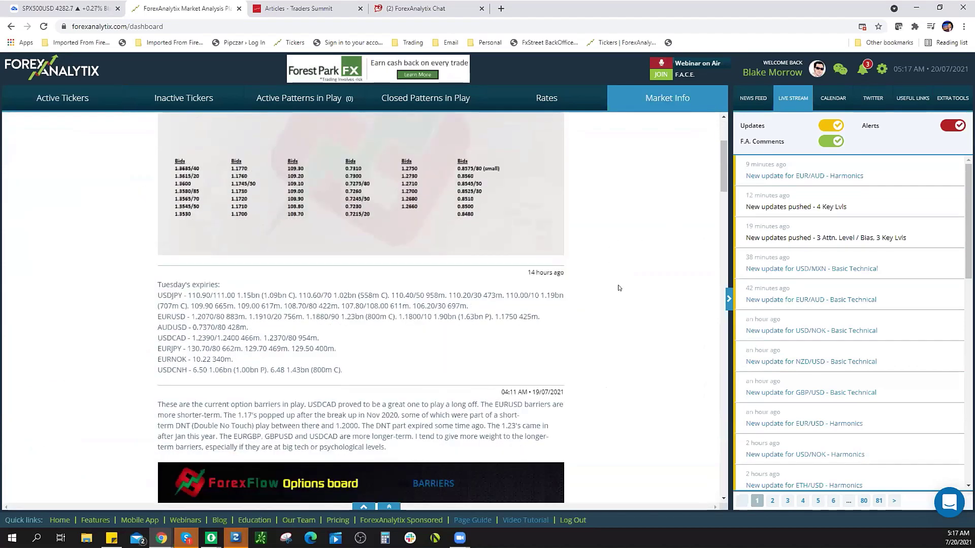
scroll(620, 284, down, 4)
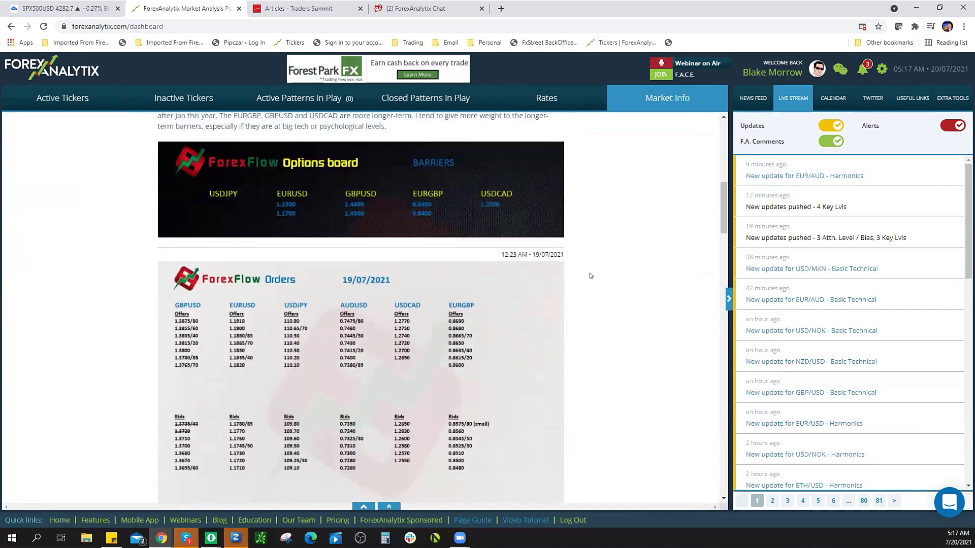
scroll(590, 274, up, 4)
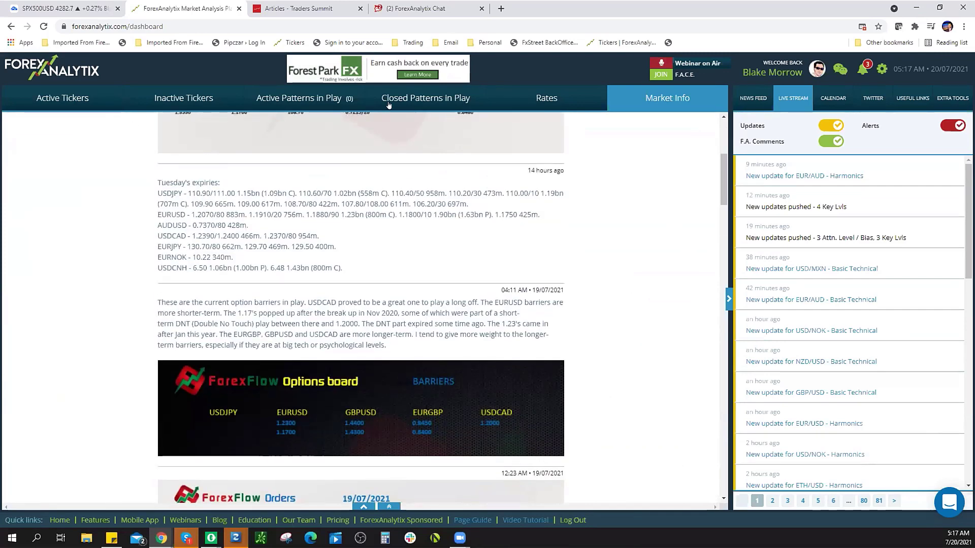
click(308, 101)
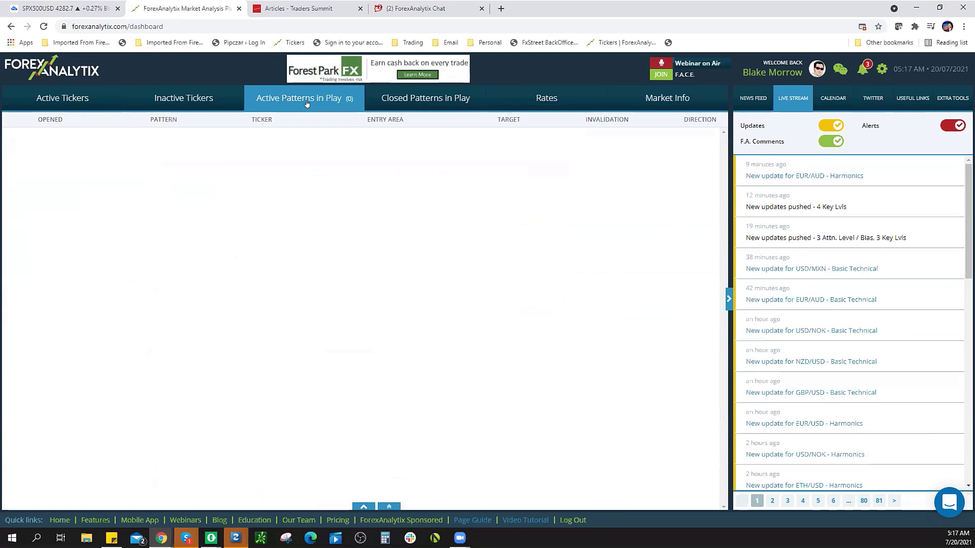
click(397, 101)
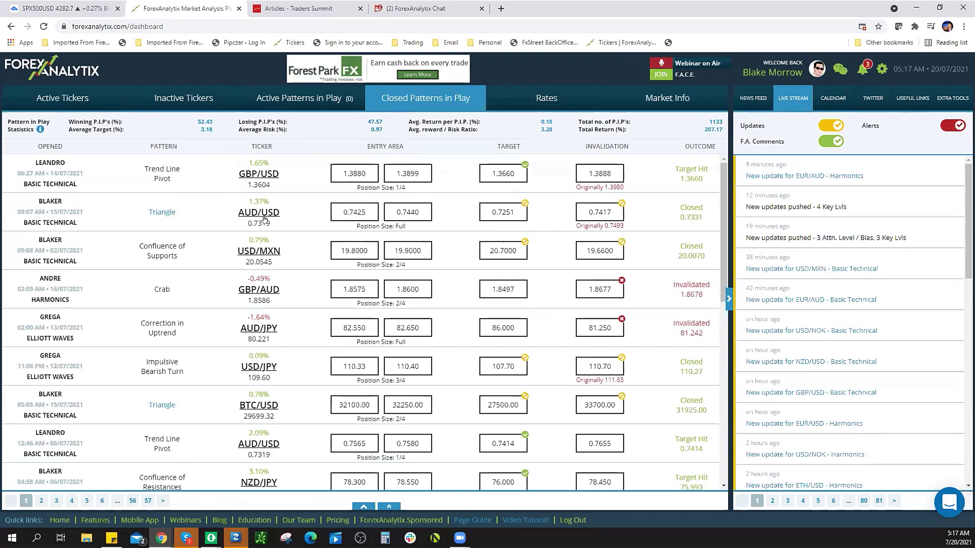
click(77, 96)
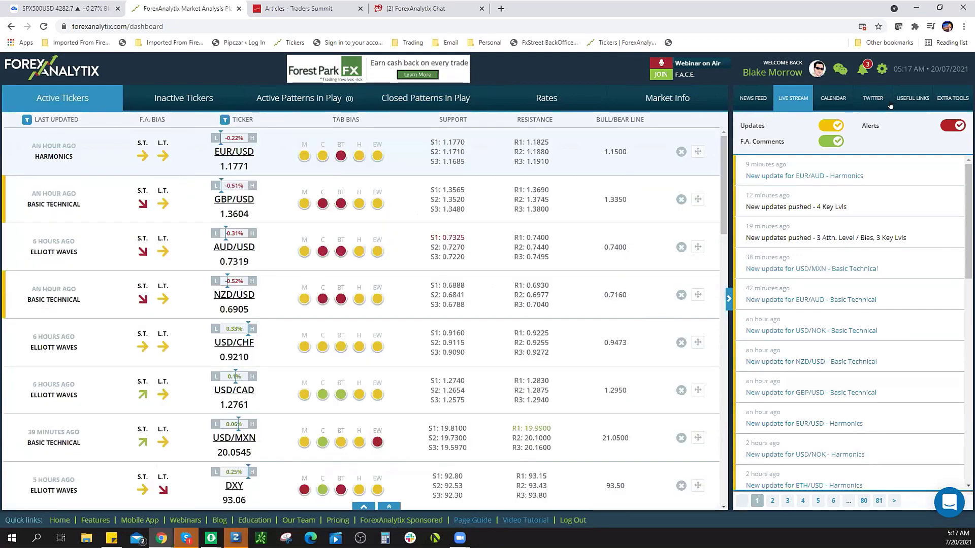
Cycle the side panel through Calendar, Twitter and Extra Tools, ending on the News Feed.
click(746, 101)
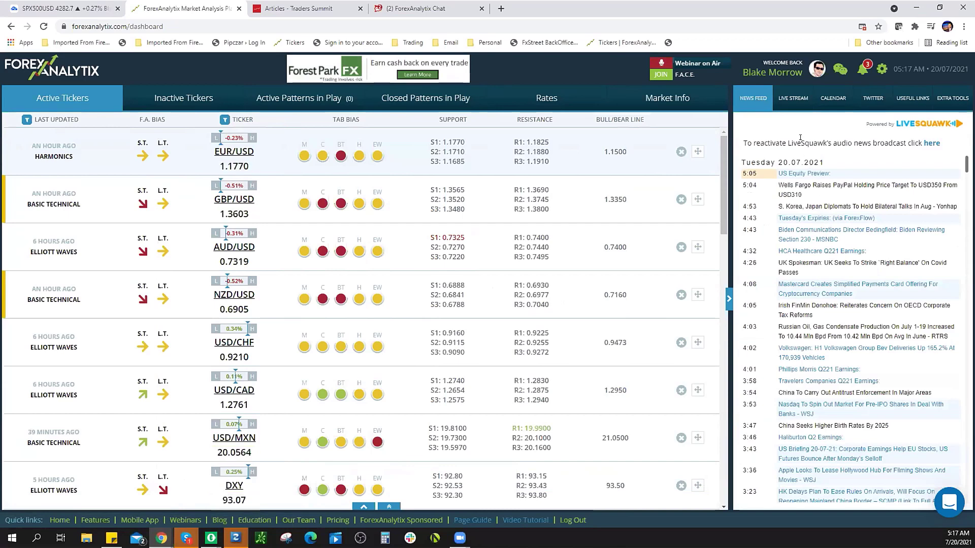
click(833, 100)
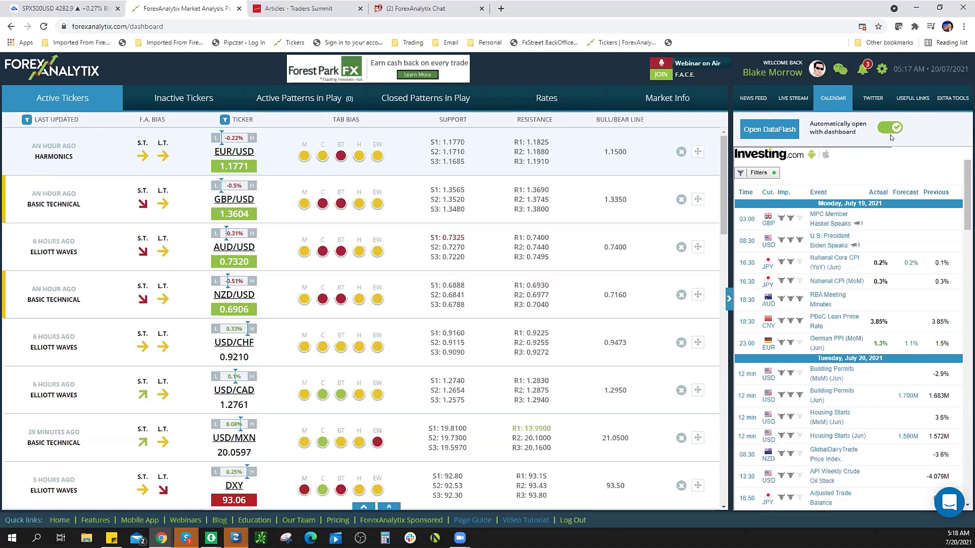
click(882, 101)
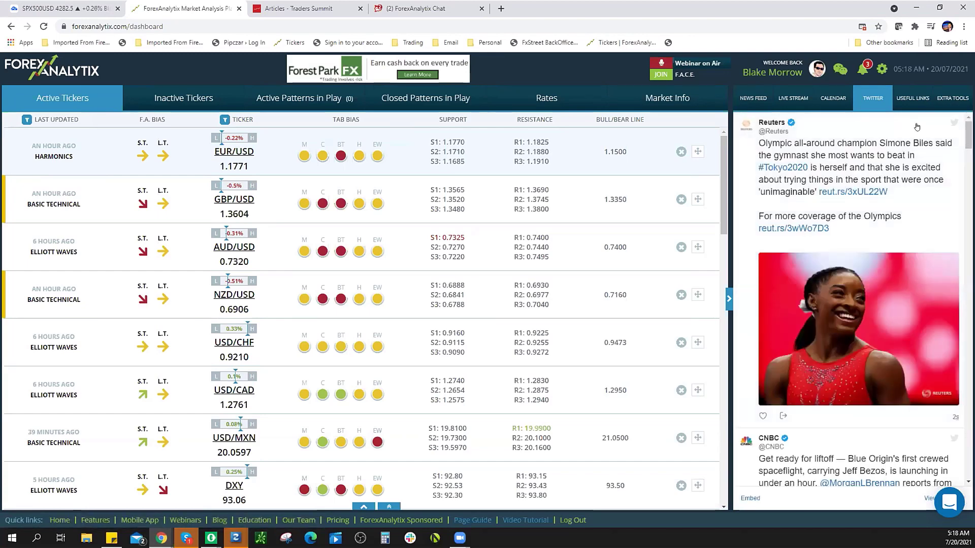
click(948, 101)
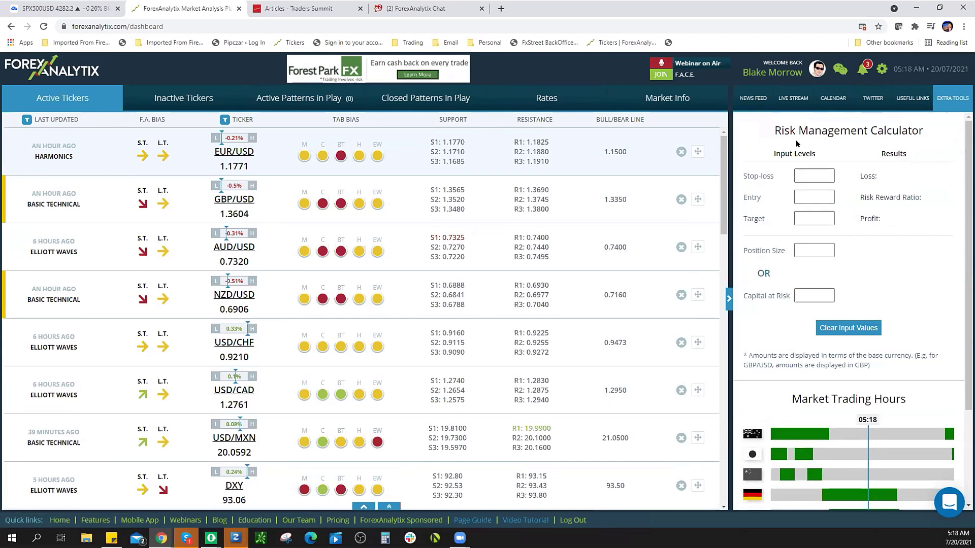
click(751, 99)
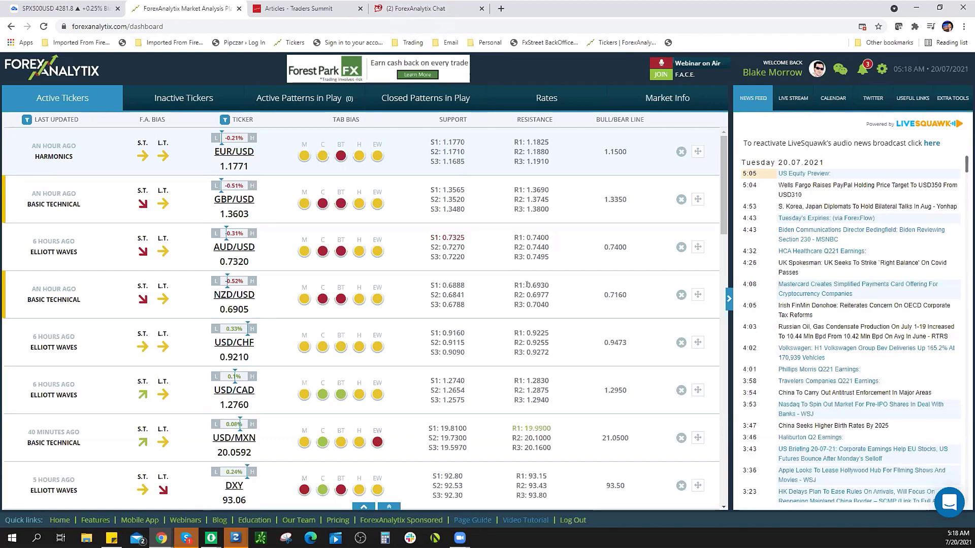
Scroll through the ForexFlow orders and option expiries, then go back to the bias chart.
click(678, 103)
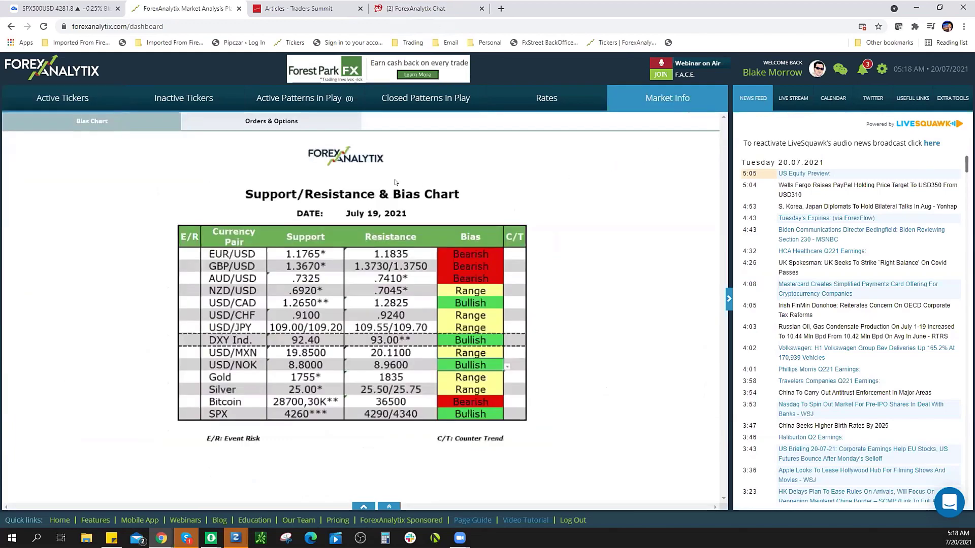
click(283, 120)
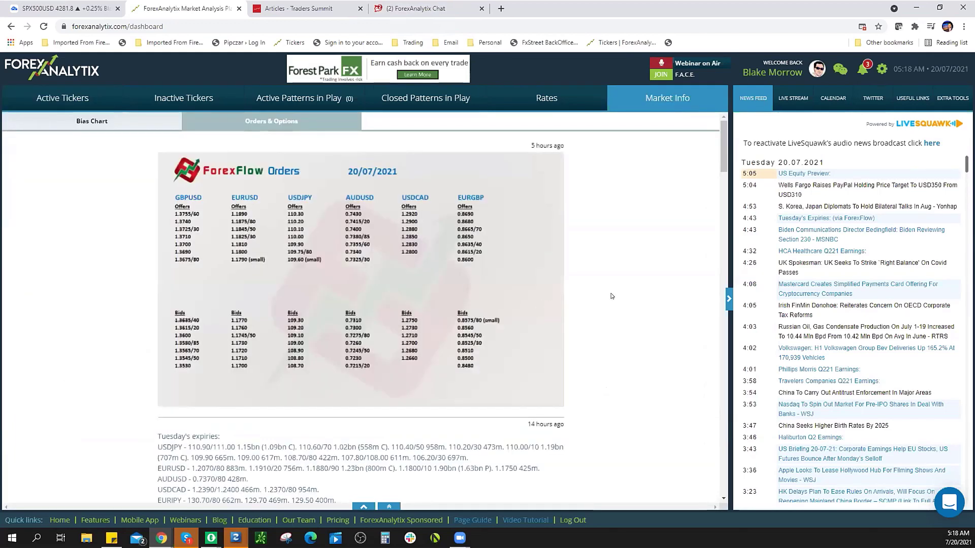
scroll(614, 297, down, 4)
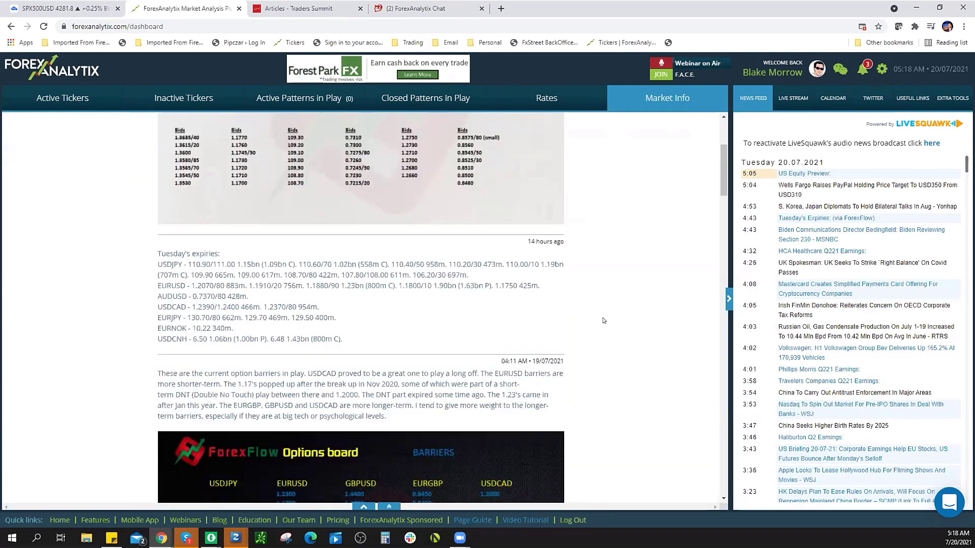
scroll(602, 324, down, 1)
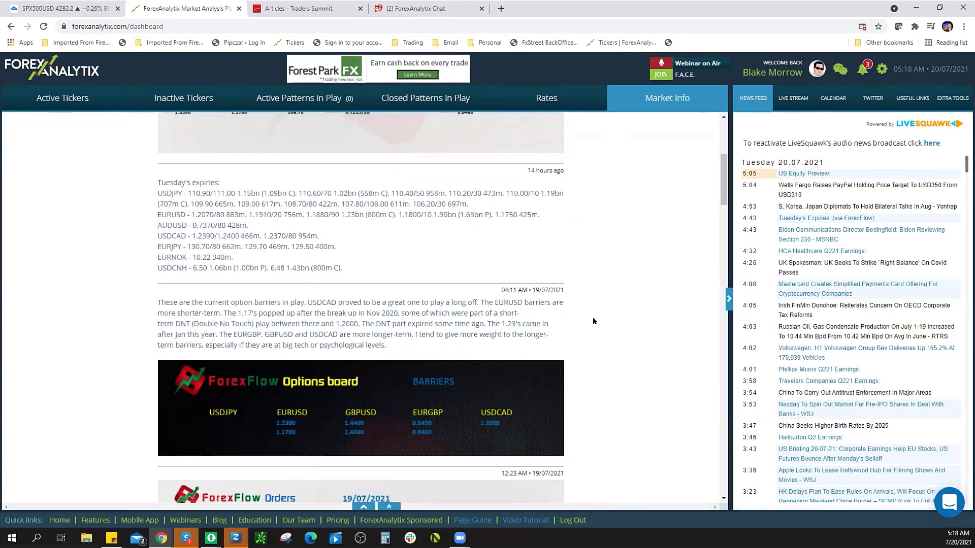
scroll(593, 320, down, 1)
scroll(588, 322, down, 4)
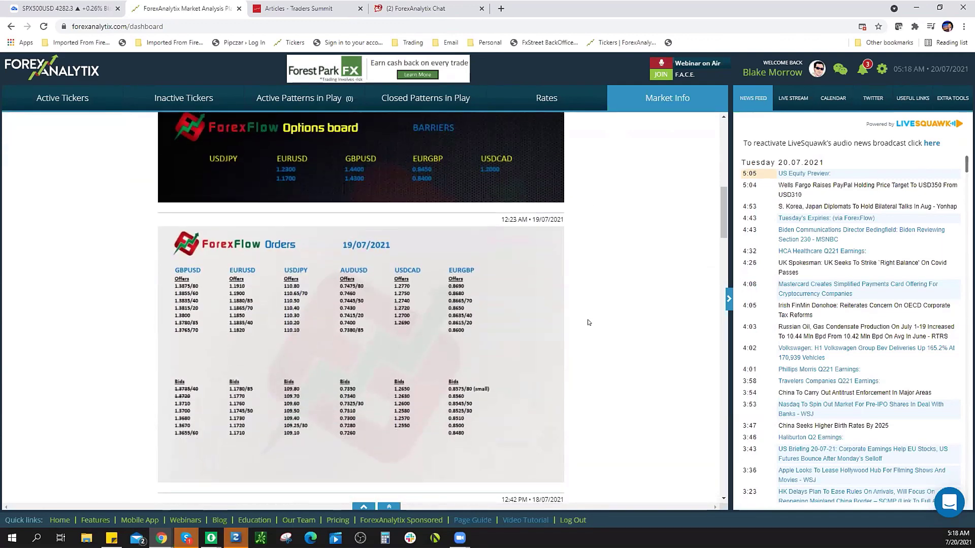
scroll(587, 323, down, 2)
scroll(587, 304, up, 12)
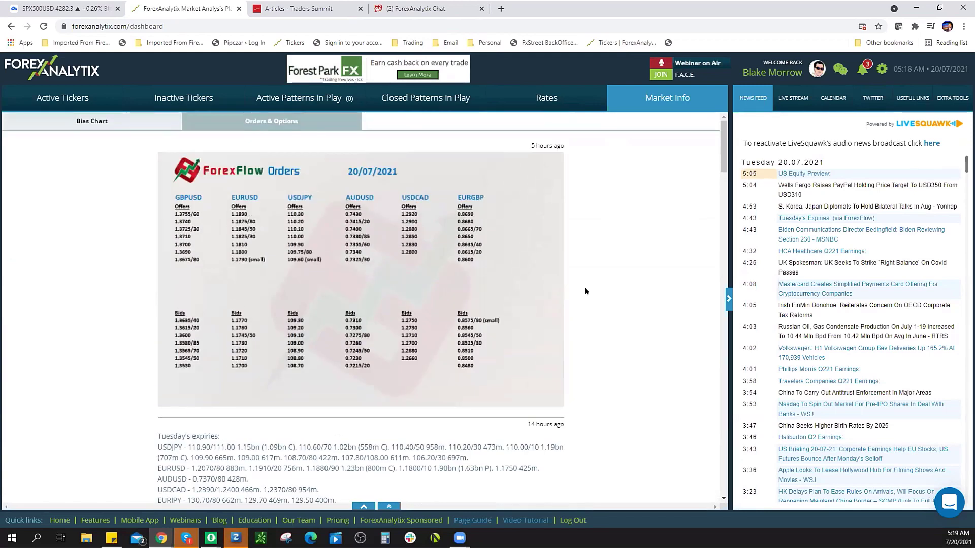
click(127, 122)
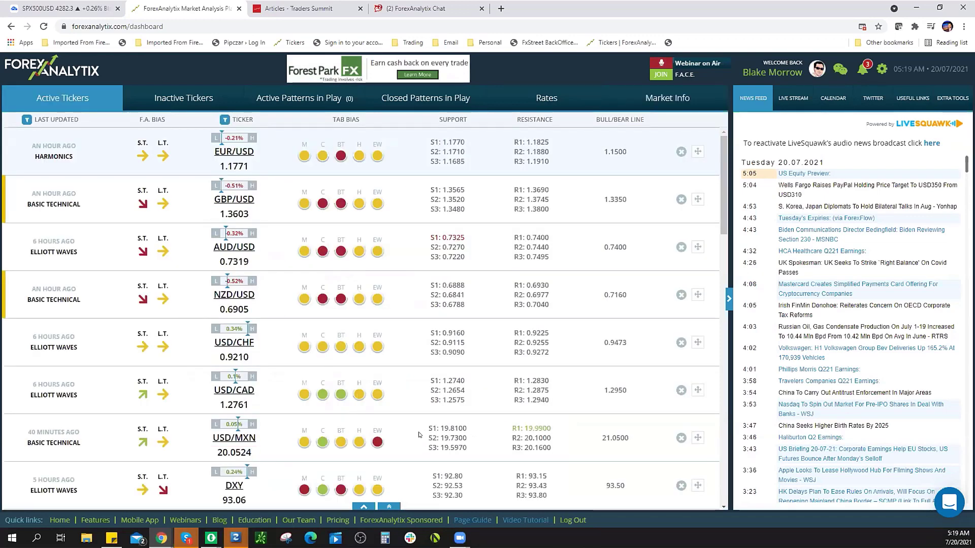
Pop ForexAnalytix Chat out into its own full-screen window.
click(409, 11)
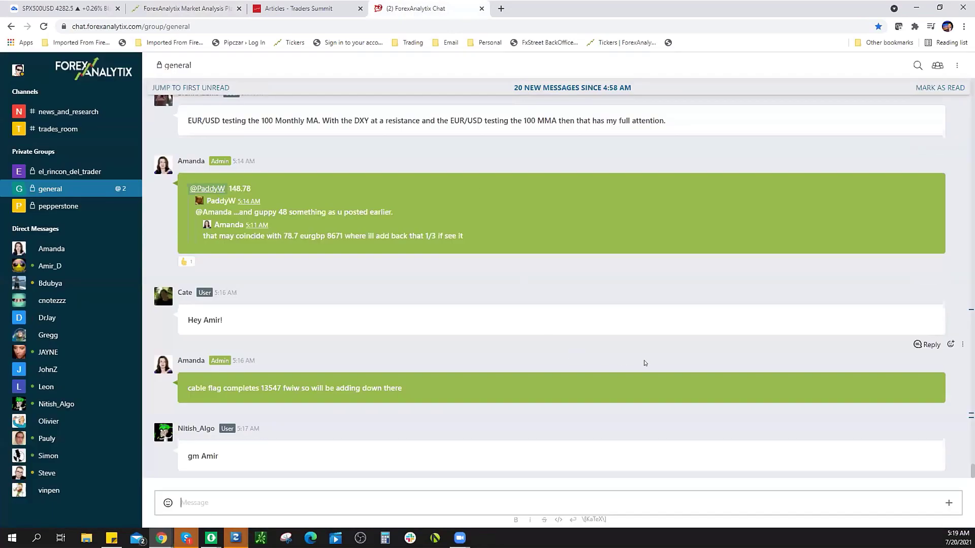
drag(429, 9, 467, 60)
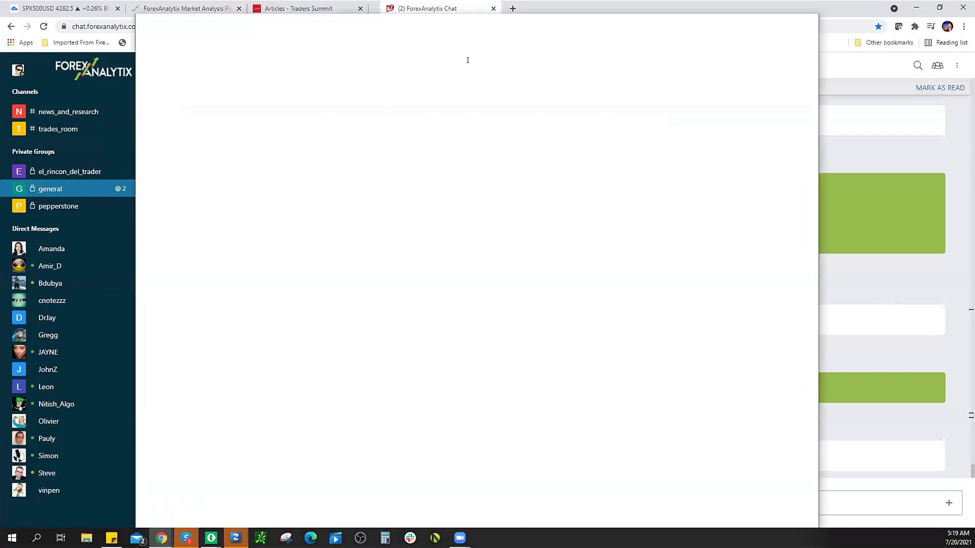
drag(561, 110, 451, 135)
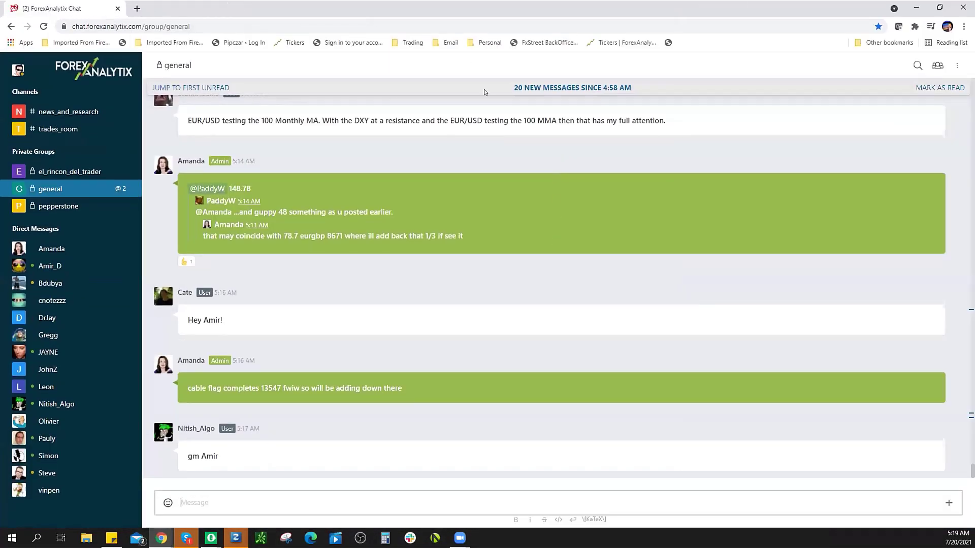
Look through the trades_room channel and the general group's earlier messages.
click(104, 130)
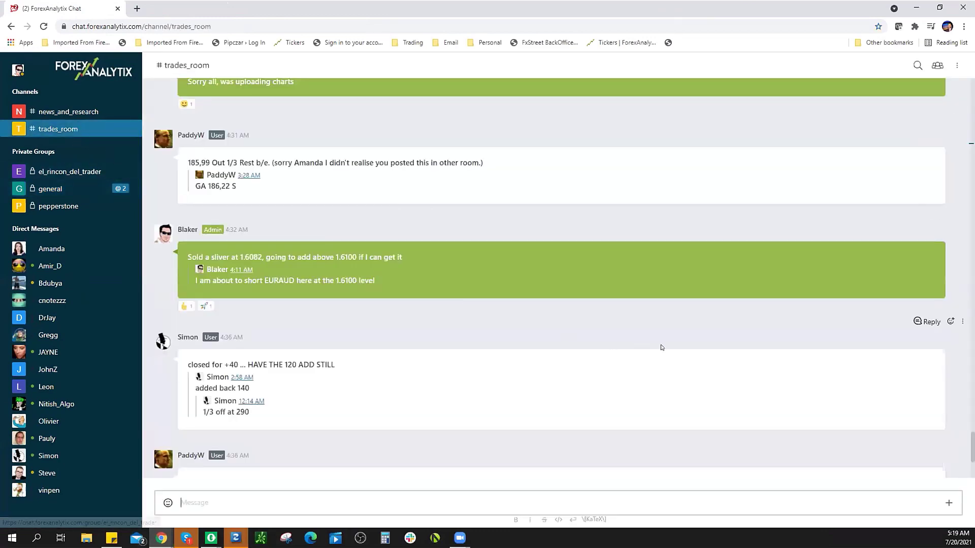
scroll(668, 355, up, 15)
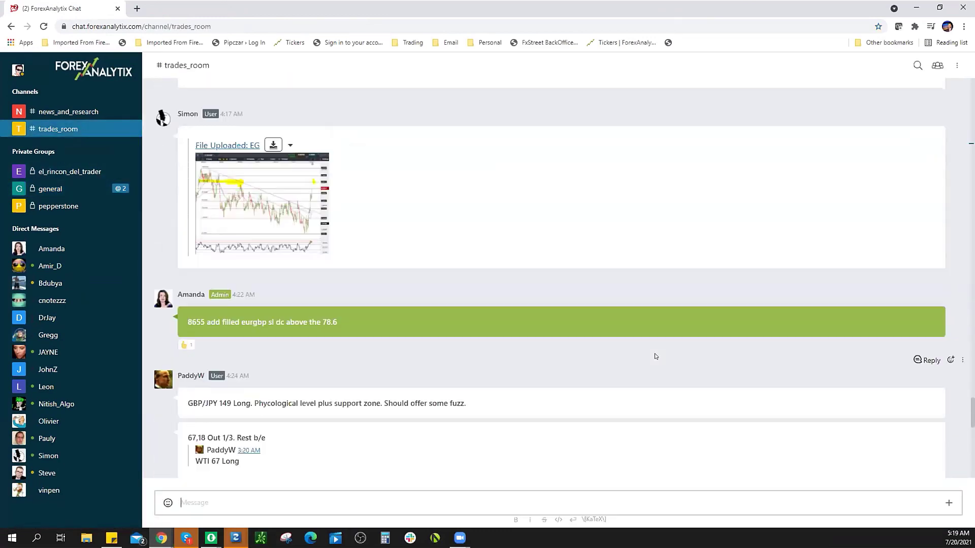
scroll(649, 361, up, 3)
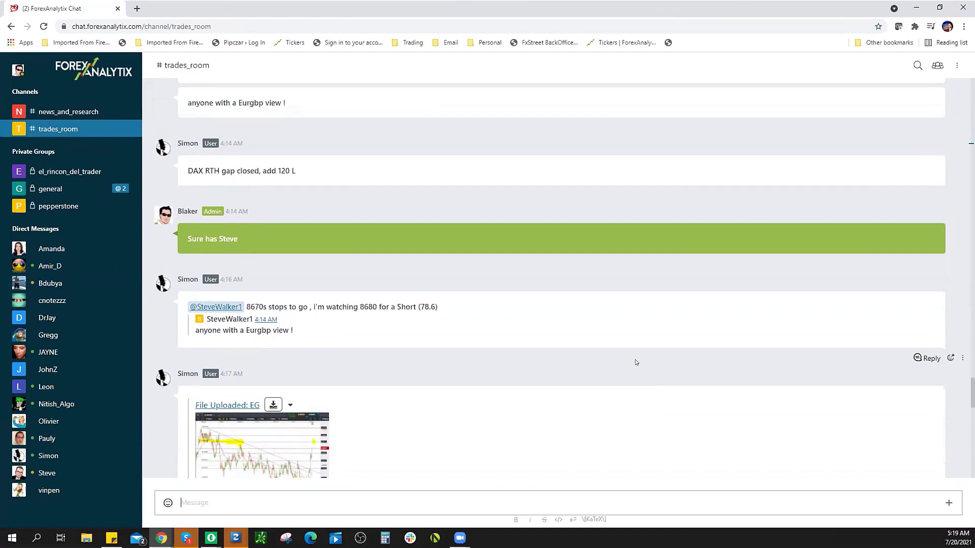
click(81, 189)
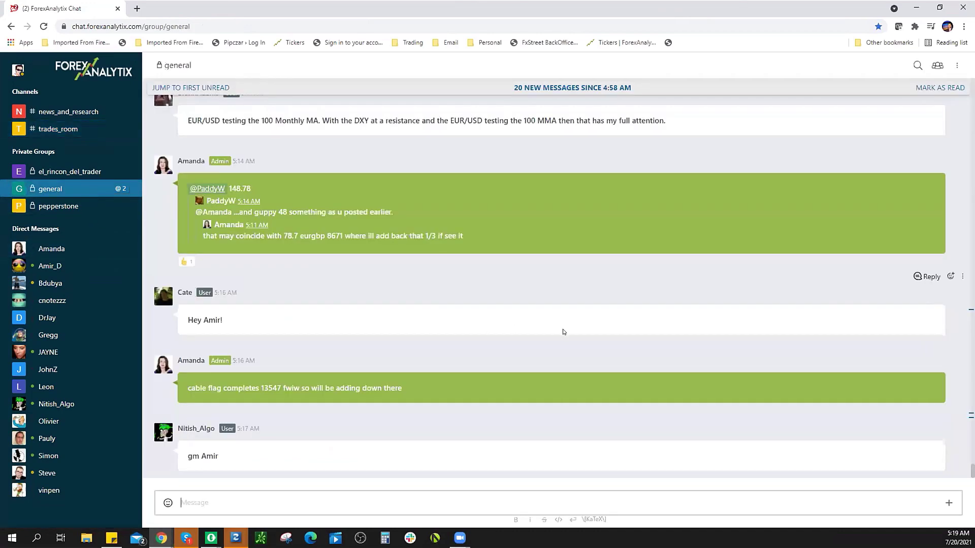
scroll(602, 336, up, 6)
scroll(603, 336, up, 10)
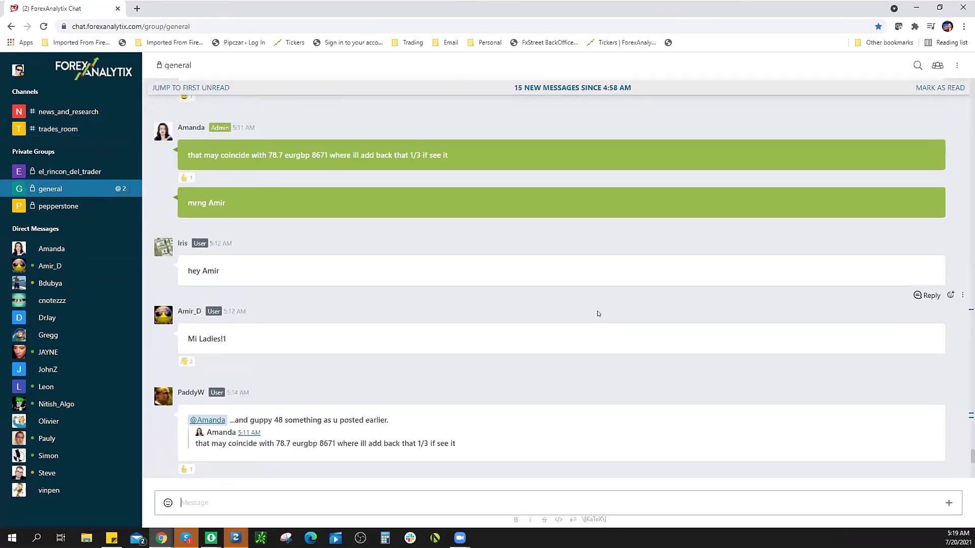
scroll(739, 386, up, 10)
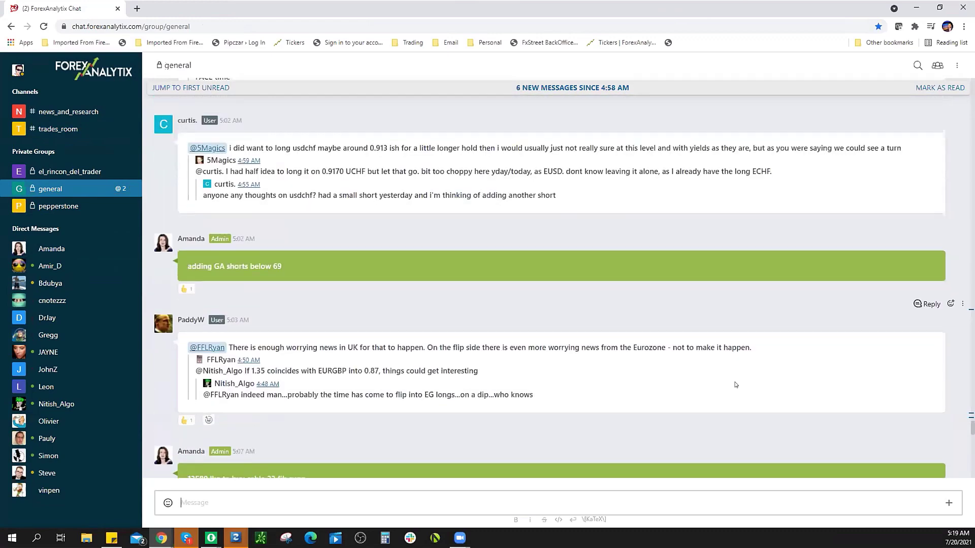
scroll(720, 373, up, 3)
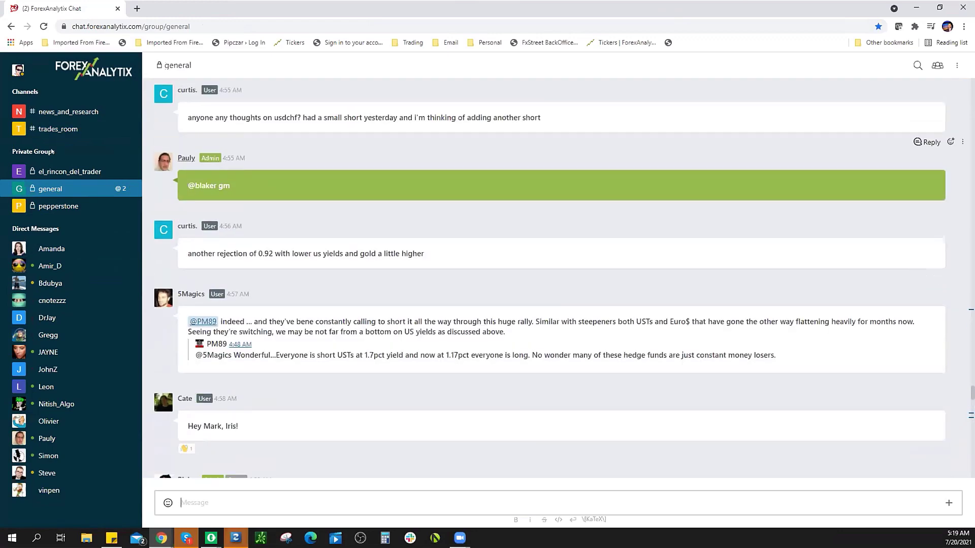
Open news_and_research and scroll up to the uploaded FX research PDFs.
click(58, 129)
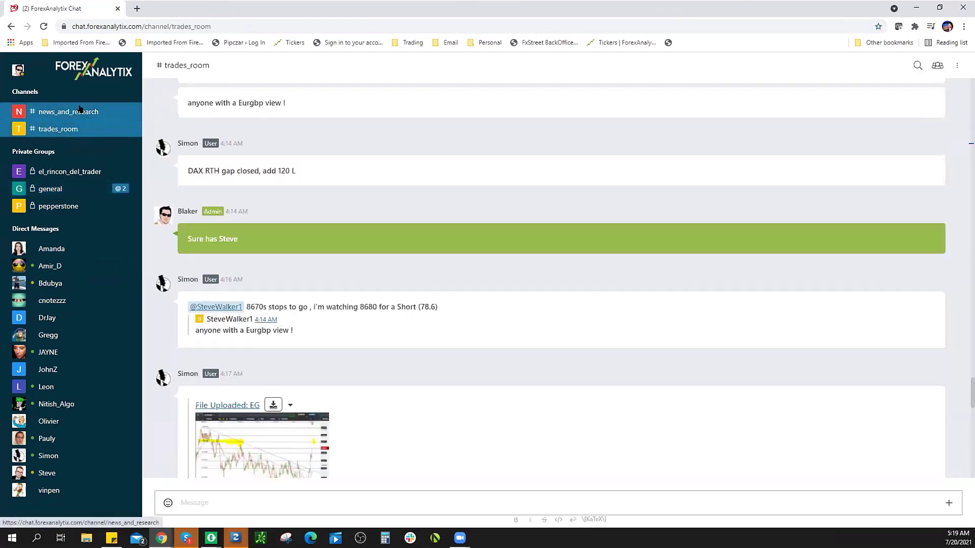
click(80, 107)
scroll(635, 344, up, 10)
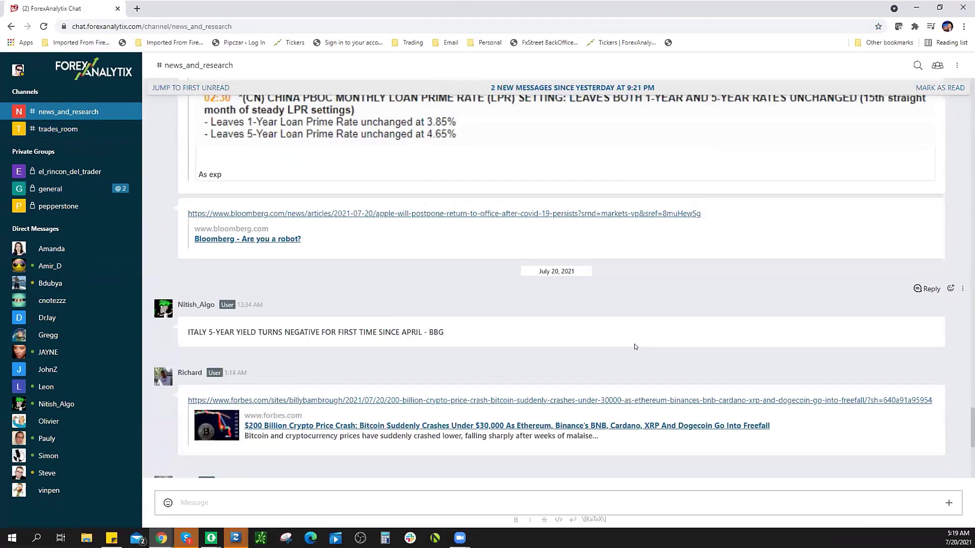
scroll(630, 357, up, 6)
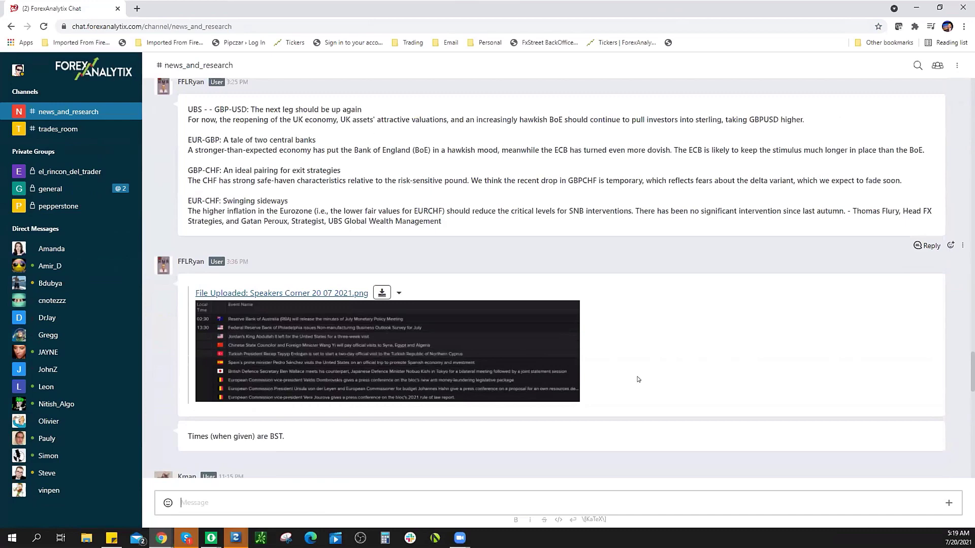
scroll(638, 379, up, 9)
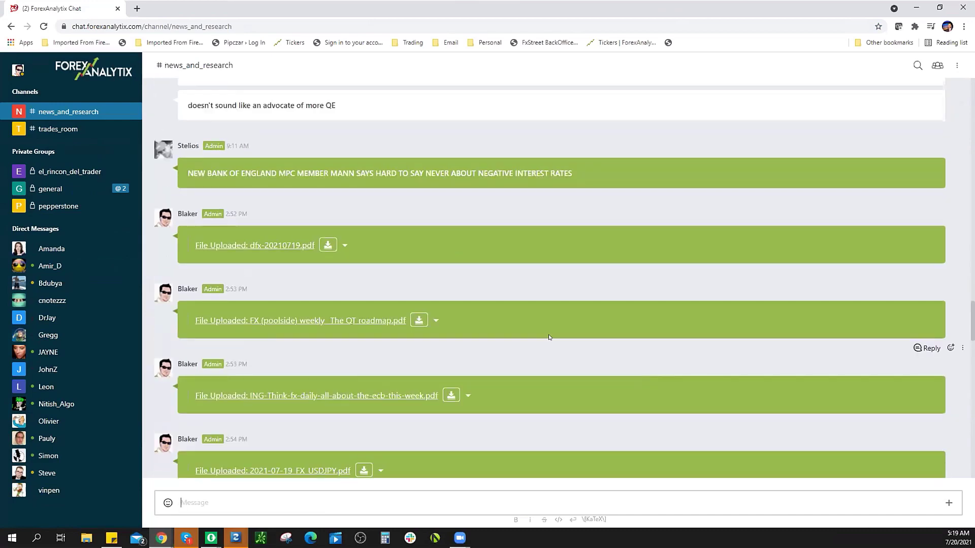
click(282, 247)
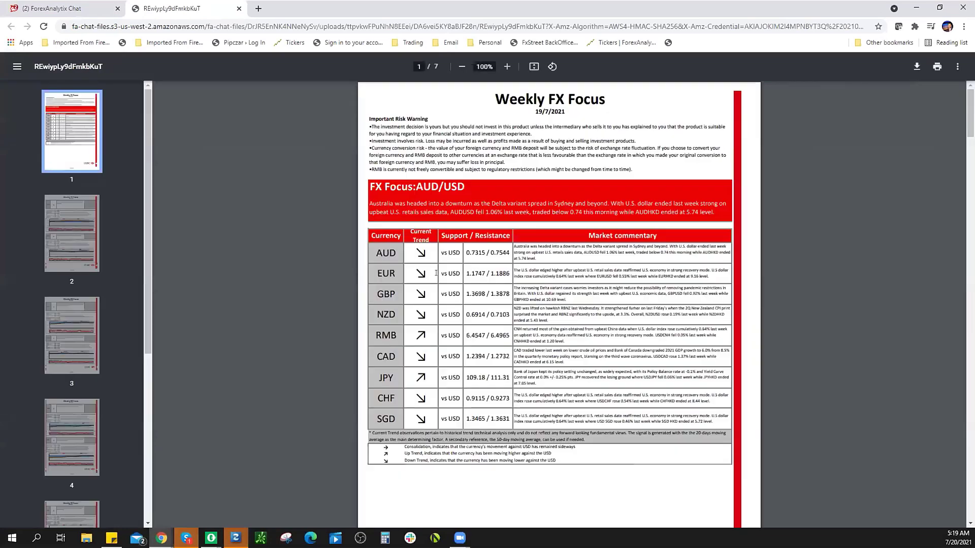
scroll(232, 202, down, 5)
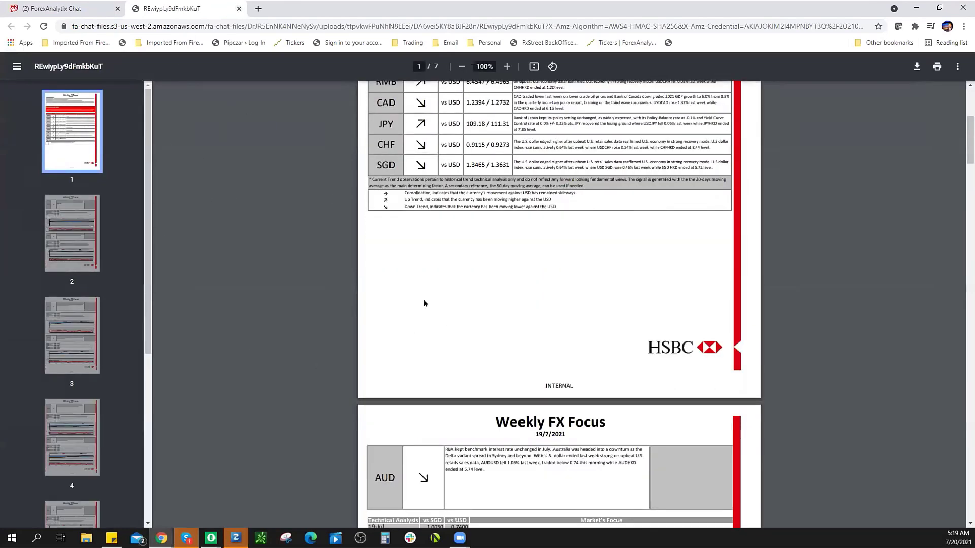
click(238, 8)
scroll(442, 369, down, 6)
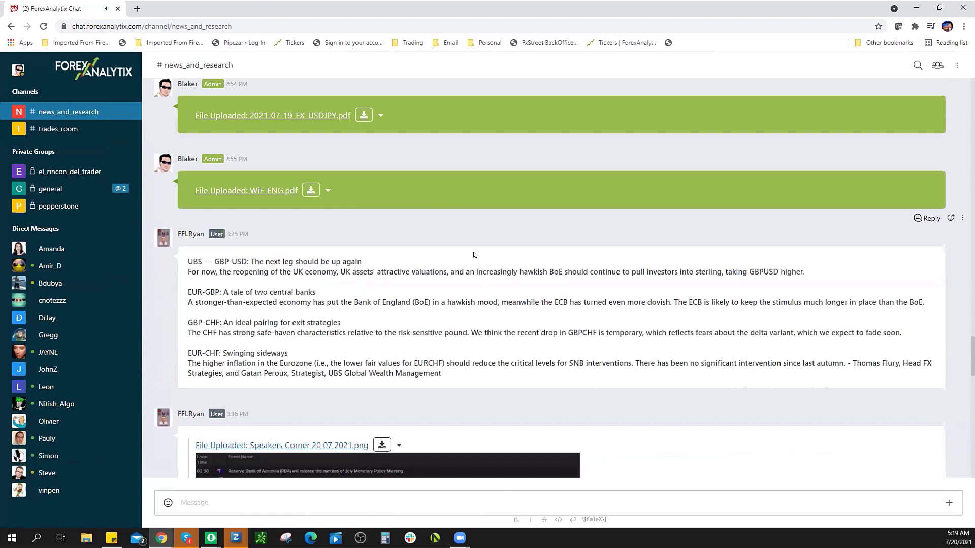
Read the general group's morning history down to the cable flag completing at 13547.
click(97, 190)
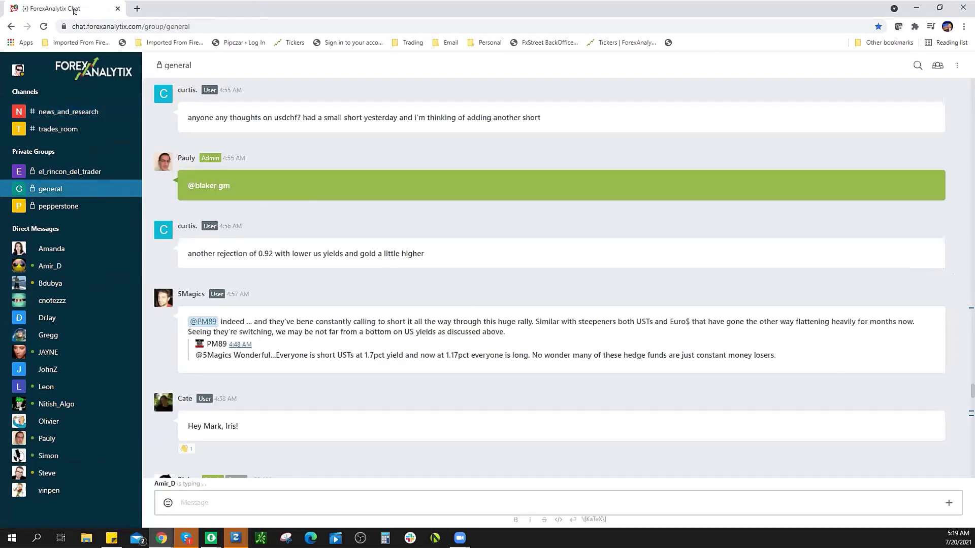
scroll(837, 419, down, 1)
scroll(838, 419, down, 3)
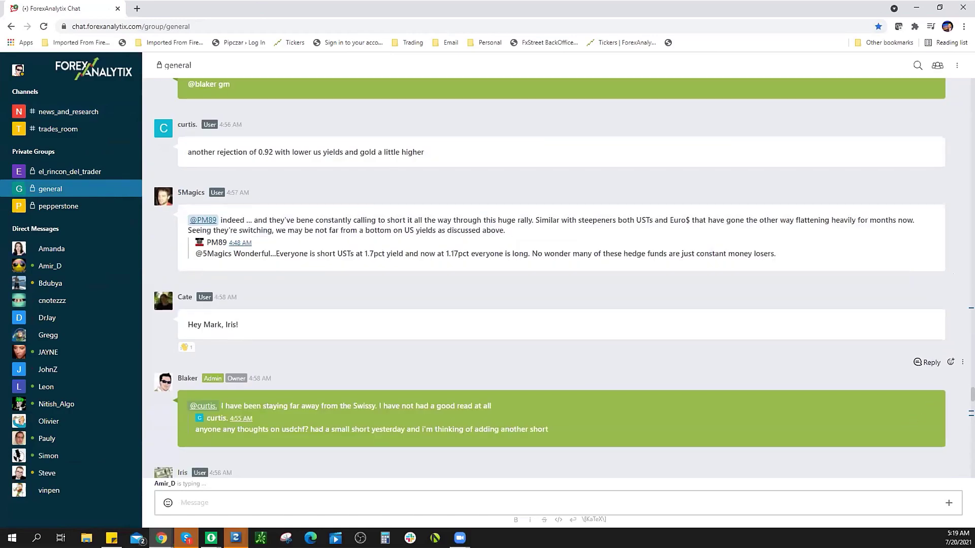
scroll(838, 419, up, 4)
scroll(558, 278, up, 20)
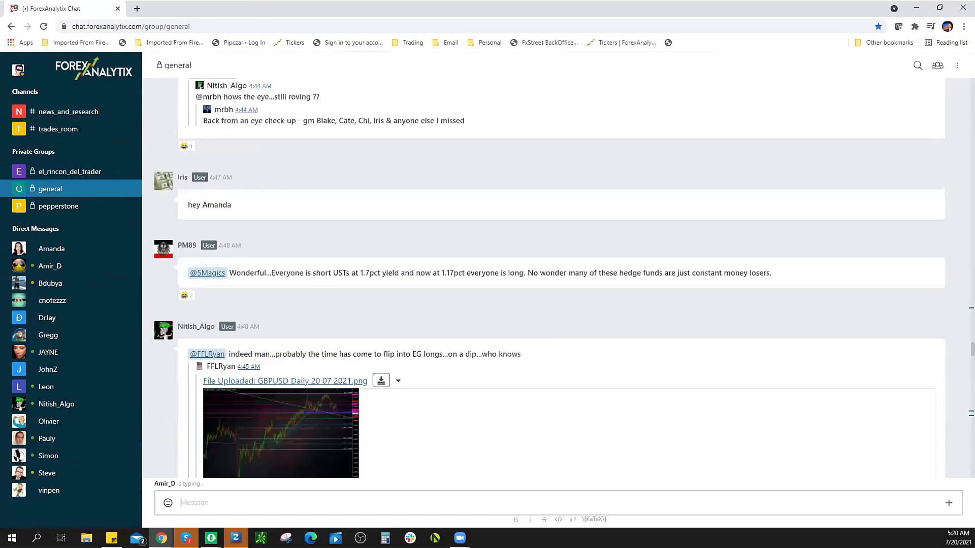
scroll(559, 279, up, 15)
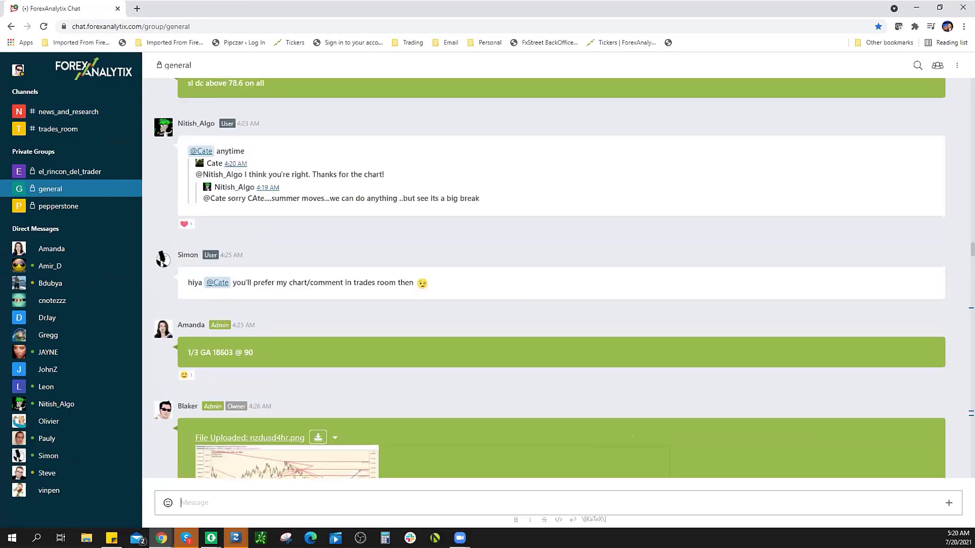
scroll(559, 278, up, 15)
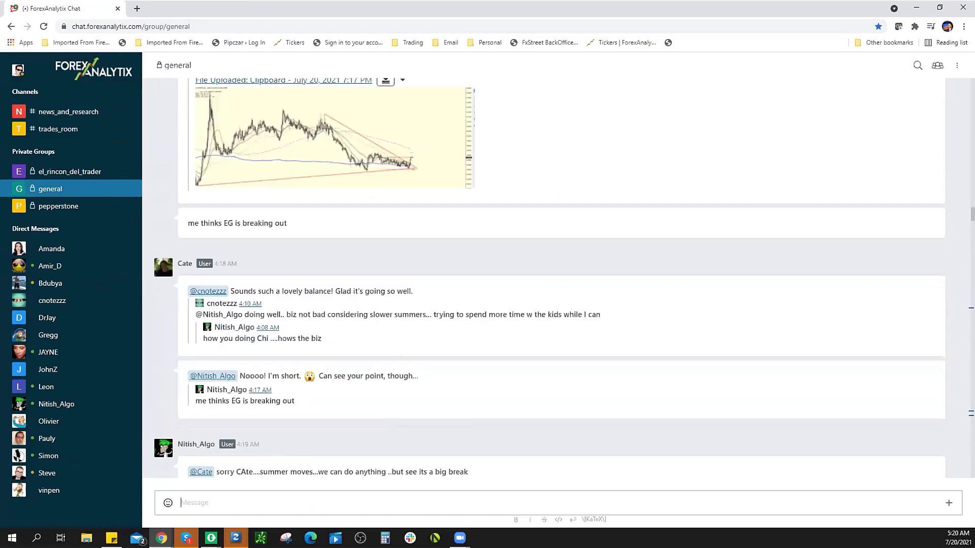
scroll(558, 278, up, 15)
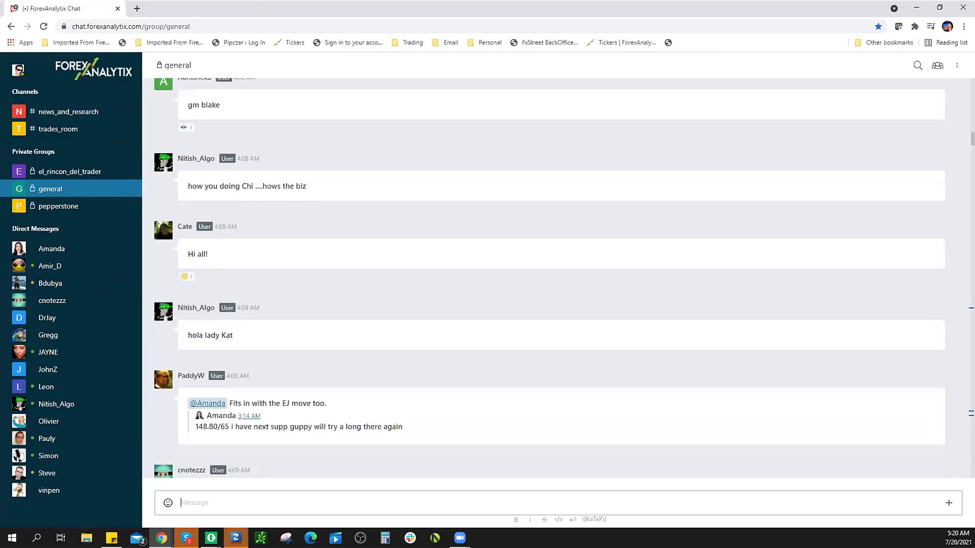
scroll(558, 278, up, 8)
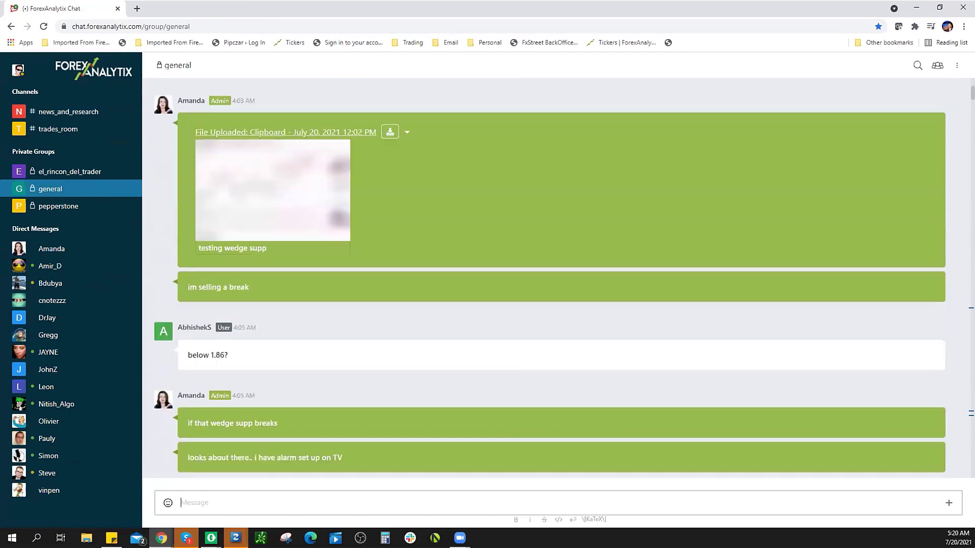
scroll(558, 278, down, 15)
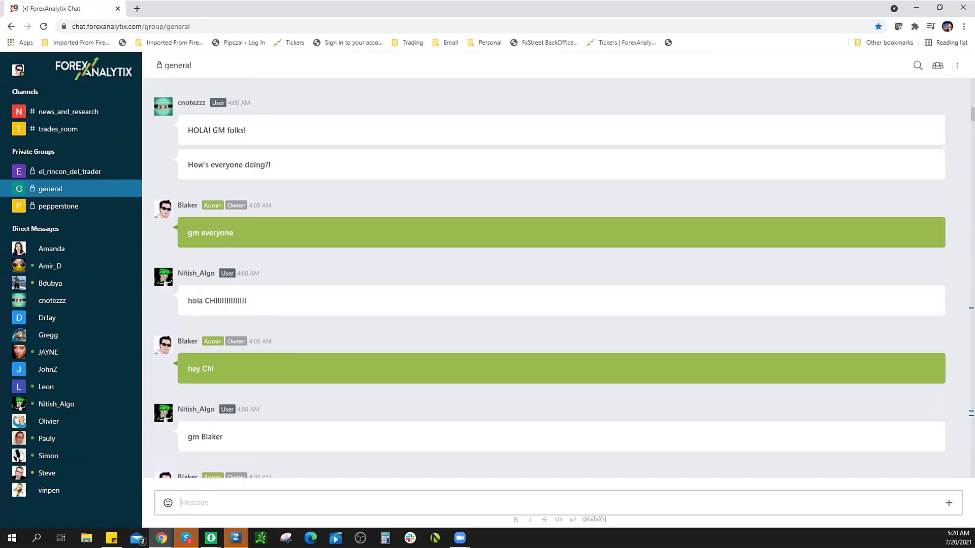
scroll(558, 278, down, 15)
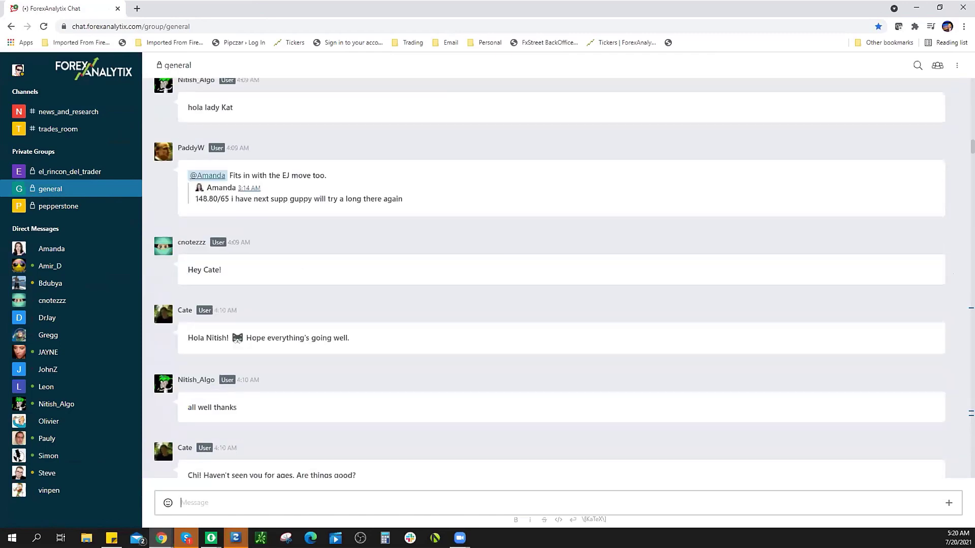
scroll(558, 278, down, 20)
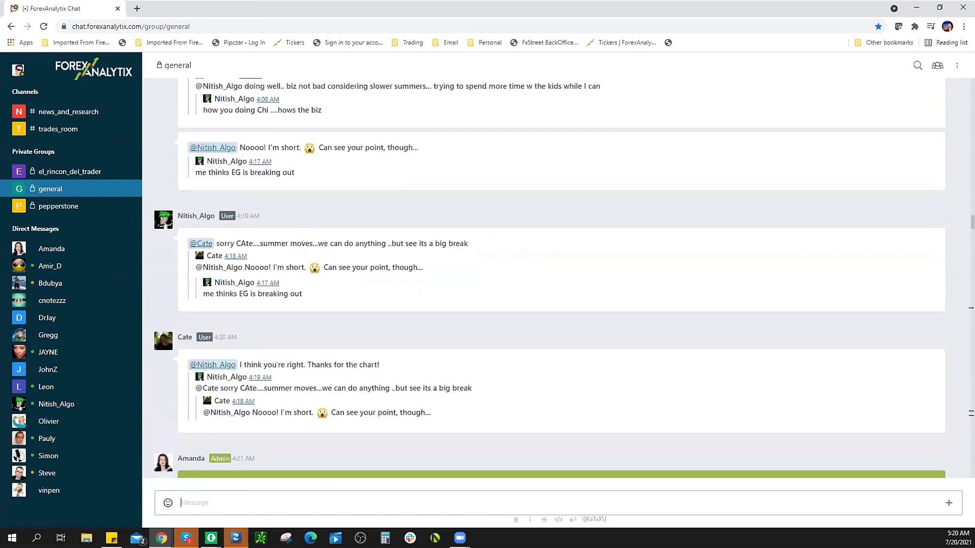
scroll(558, 278, down, 20)
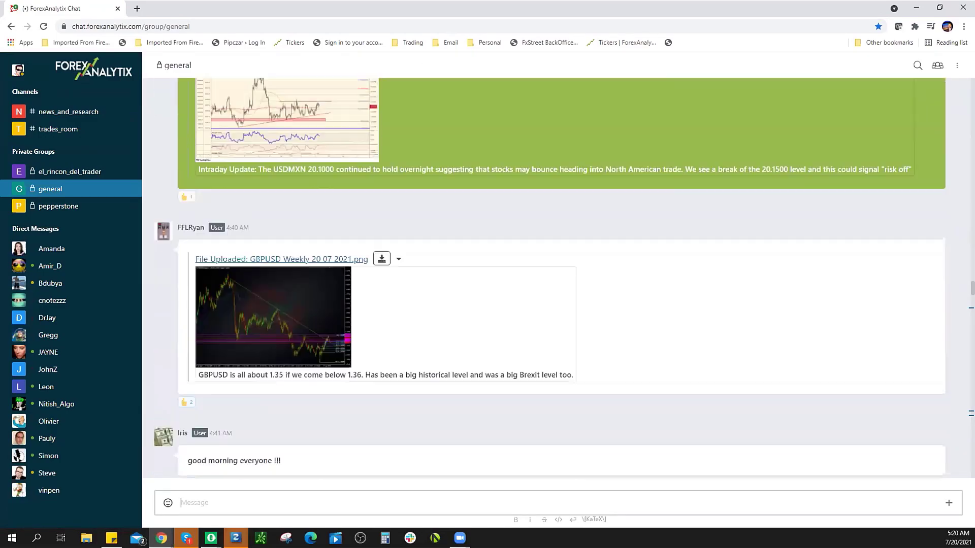
scroll(558, 278, down, 20)
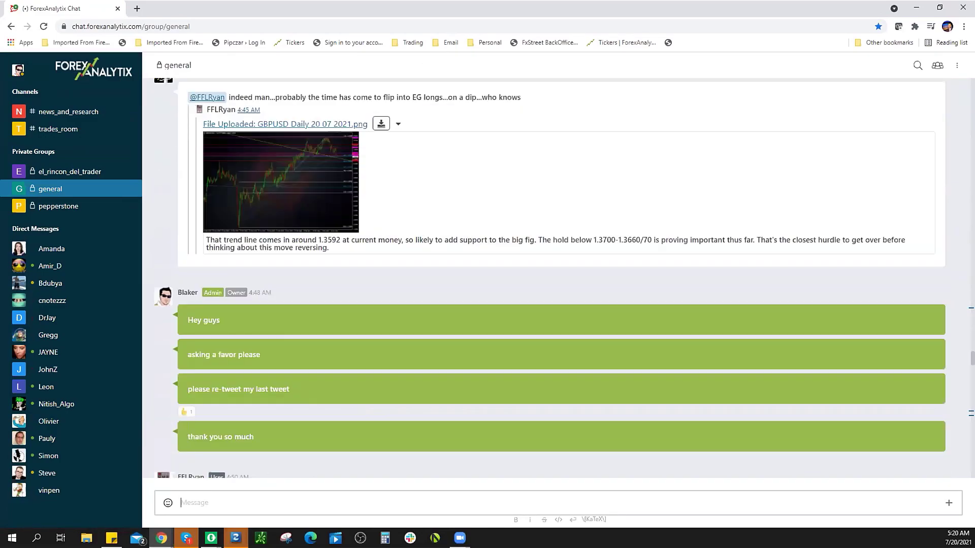
scroll(559, 278, down, 15)
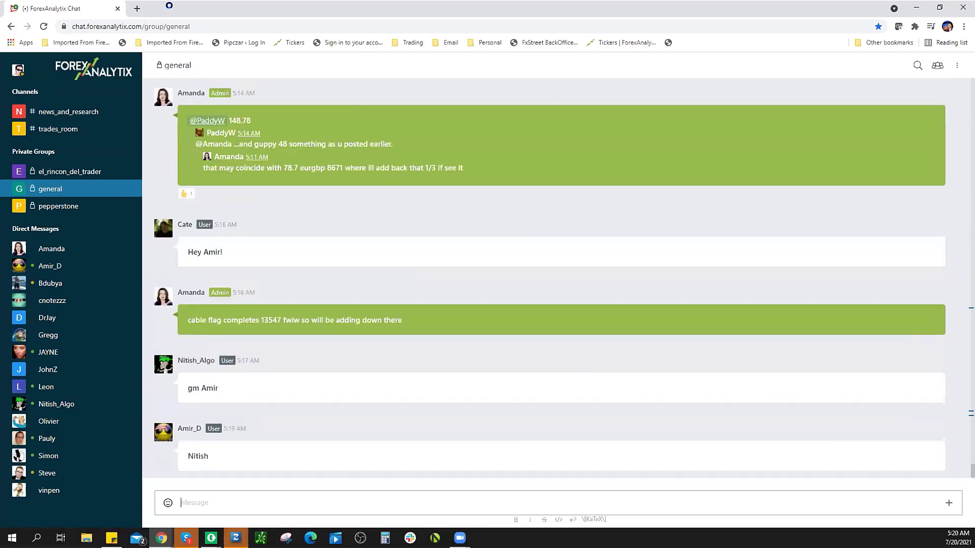
Restore the closed chat tab as the last browser tab, then return to the ForexAnalytix Market Analysis dashboard.
key(ctrl+w)
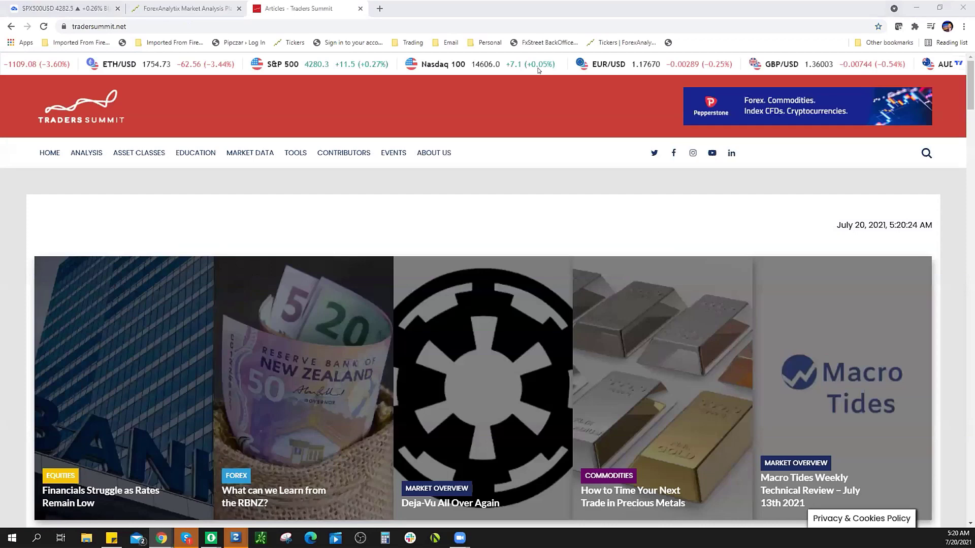
key(ctrl+shift+t)
drag(188, 8, 426, 13)
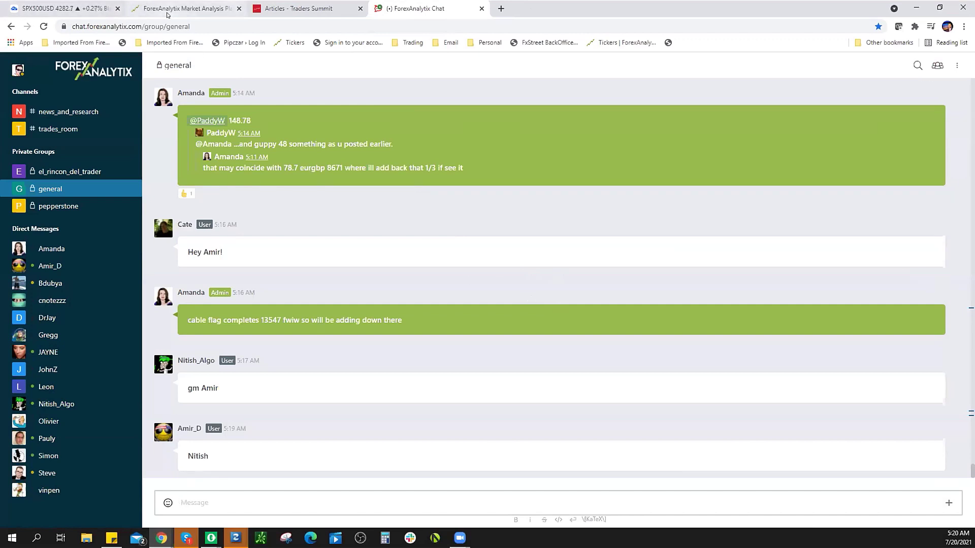
click(167, 14)
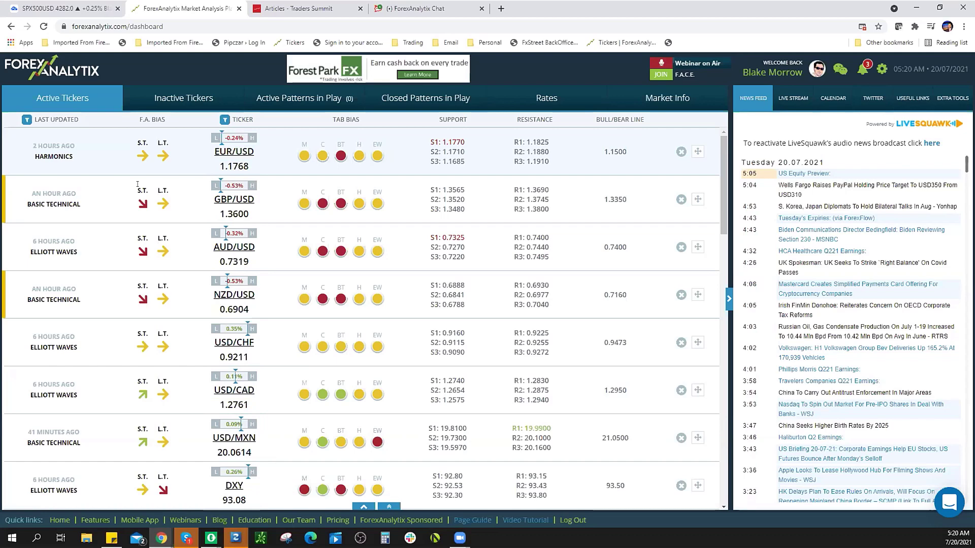
click(414, 8)
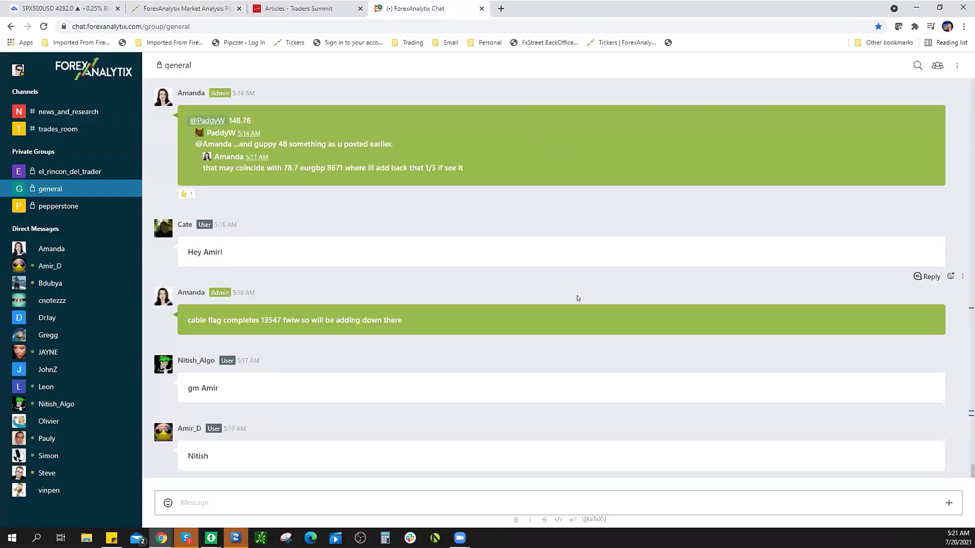
scroll(576, 298, up, 10)
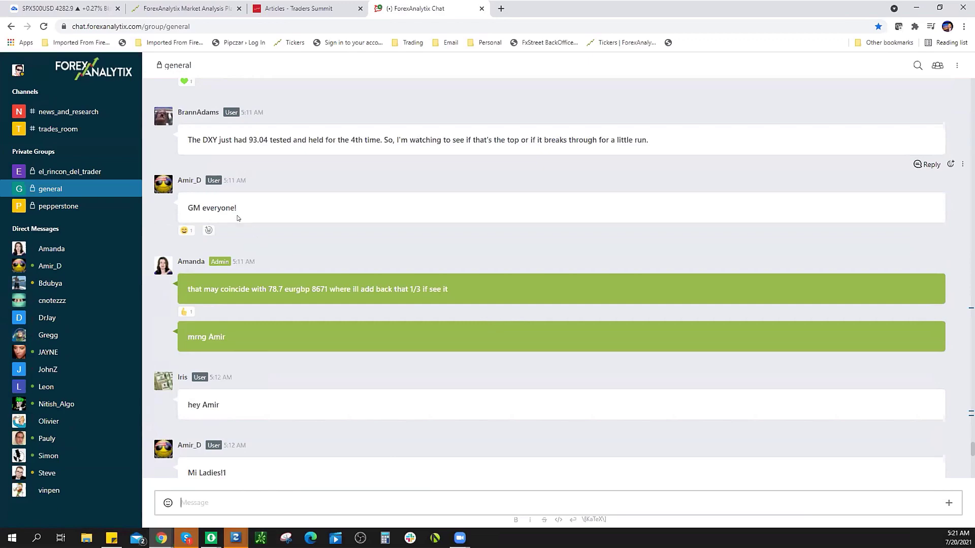
click(55, 9)
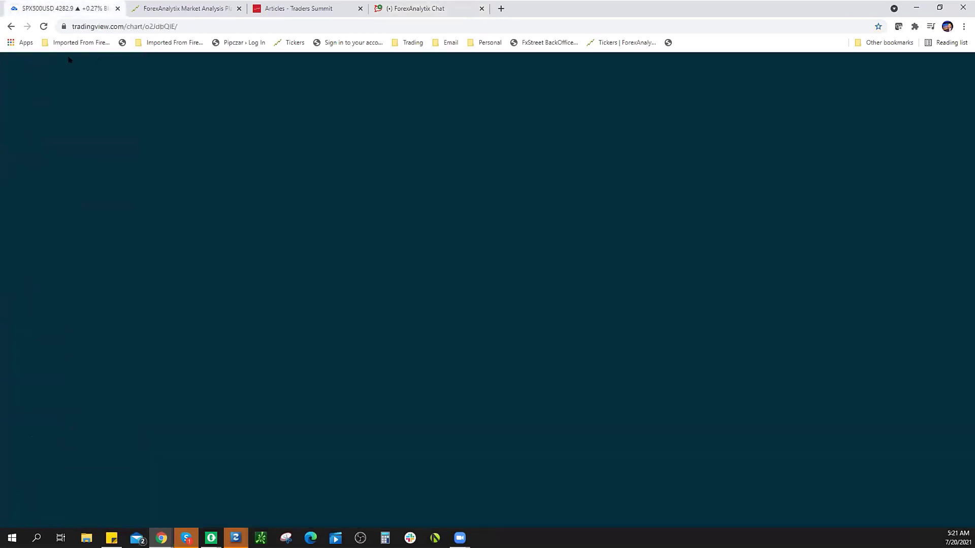
click(201, 9)
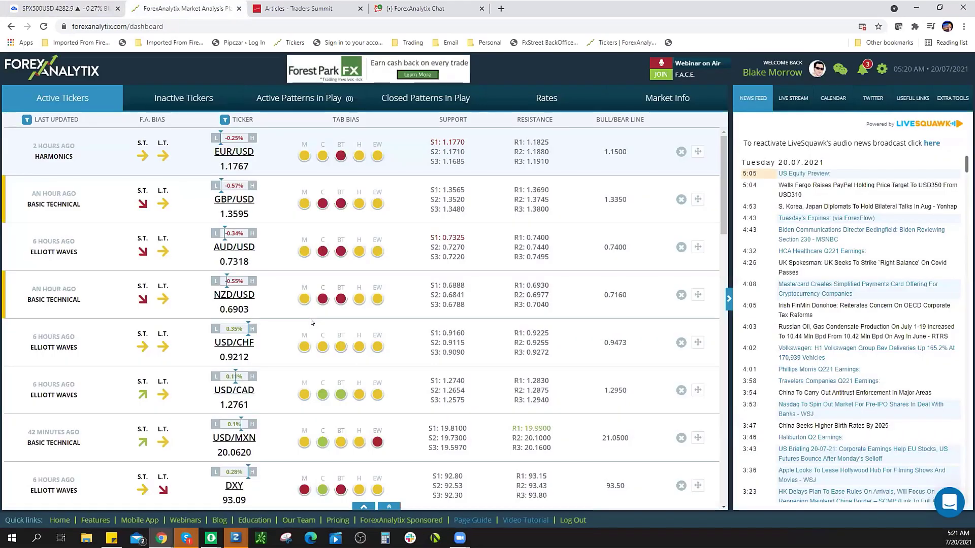
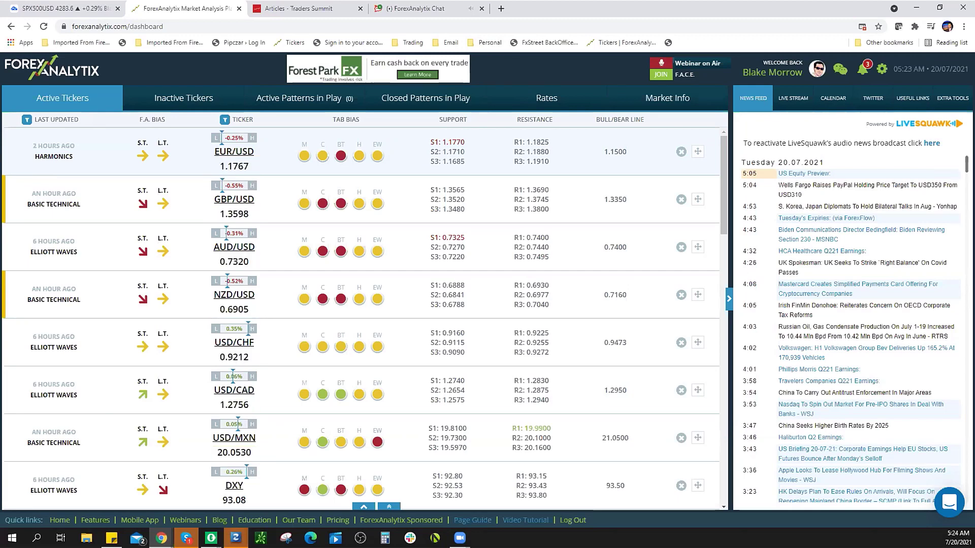
Read through the ForexAnalytix Chat general group's recent posts up to the 5:25 AM messages.
click(401, 9)
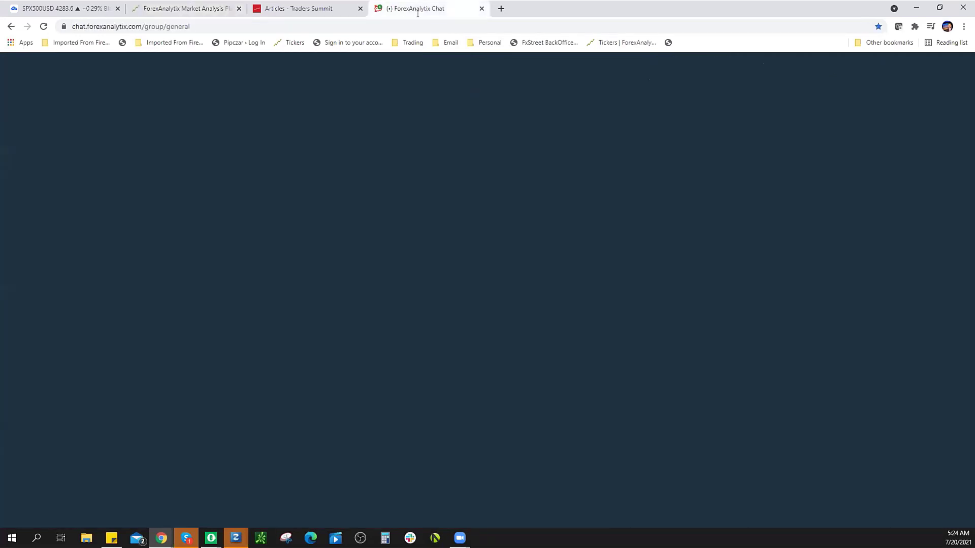
click(546, 471)
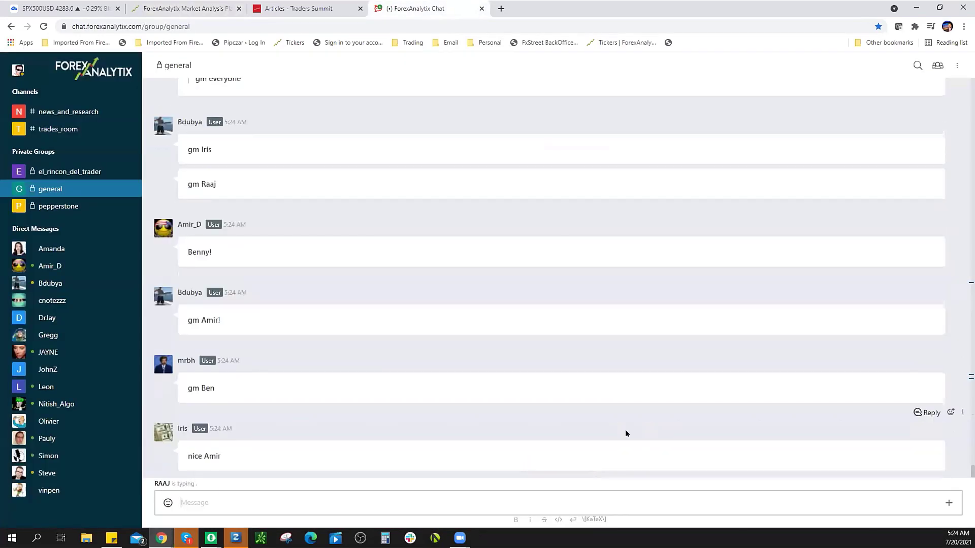
scroll(647, 363, up, 20)
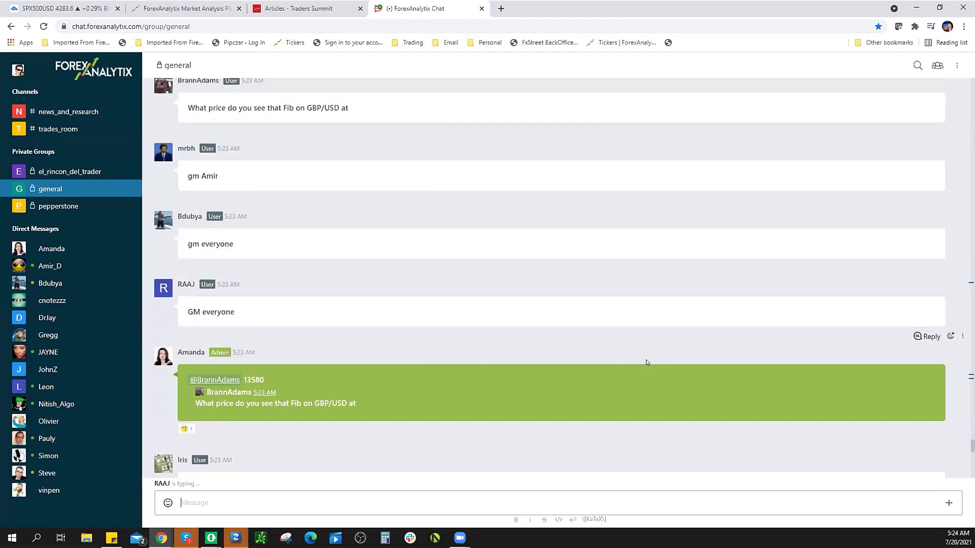
scroll(650, 360, up, 15)
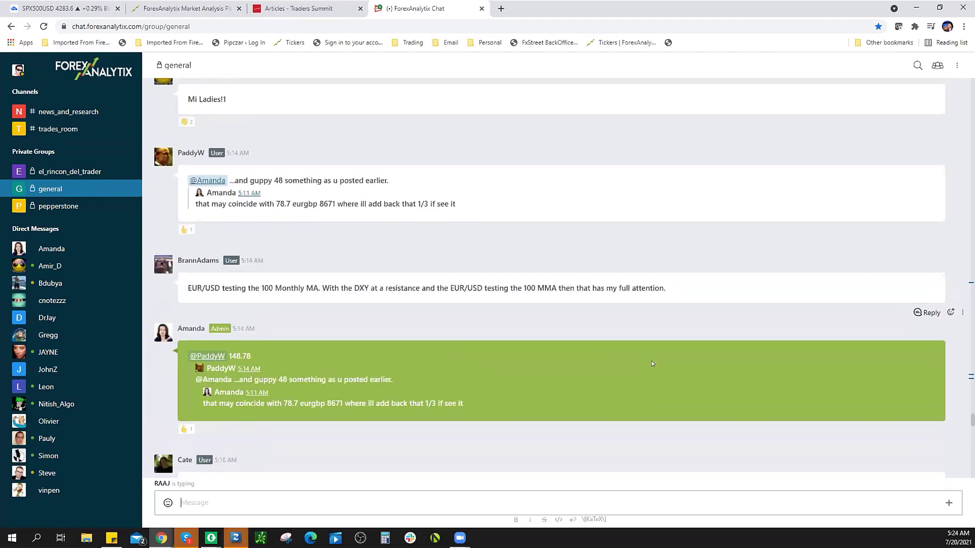
scroll(651, 365, up, 4)
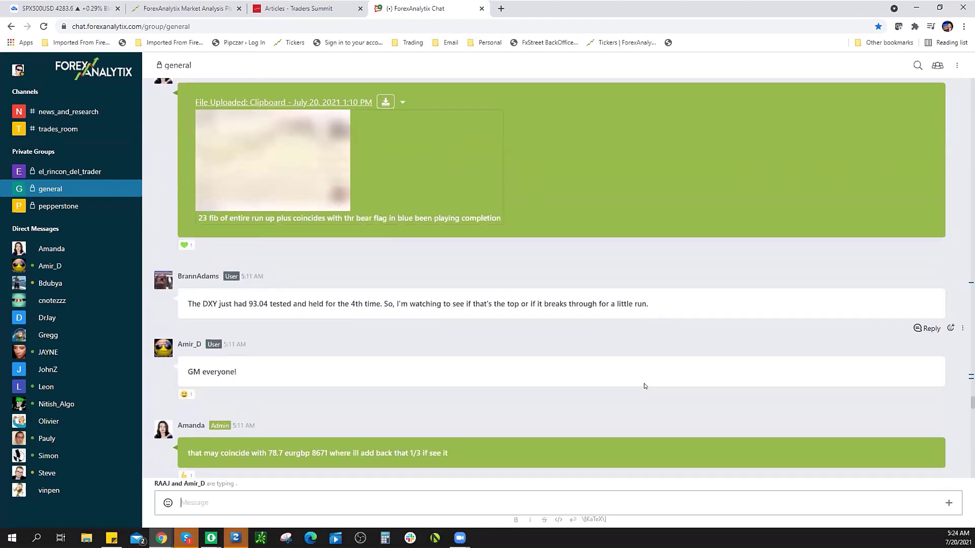
scroll(501, 337, down, 2)
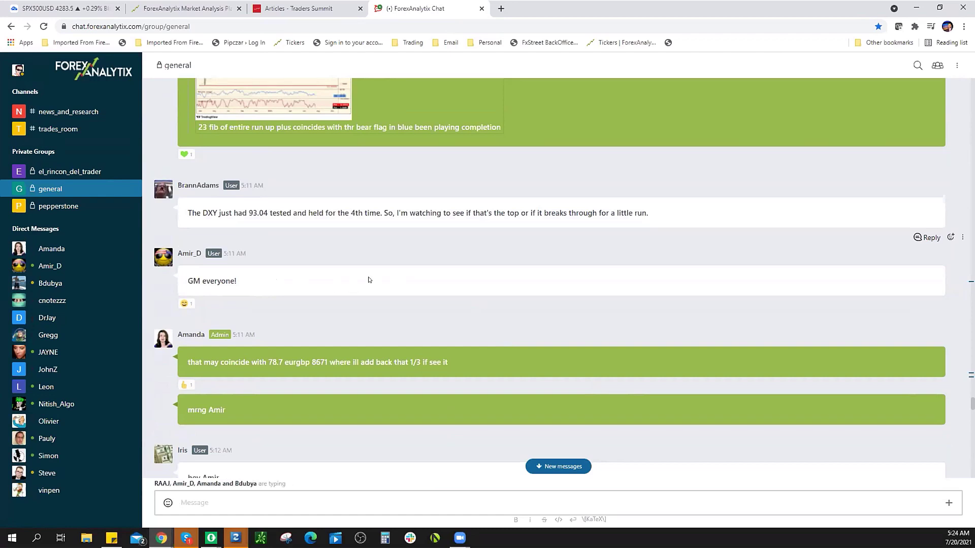
scroll(549, 315, down, 2)
scroll(555, 345, down, 15)
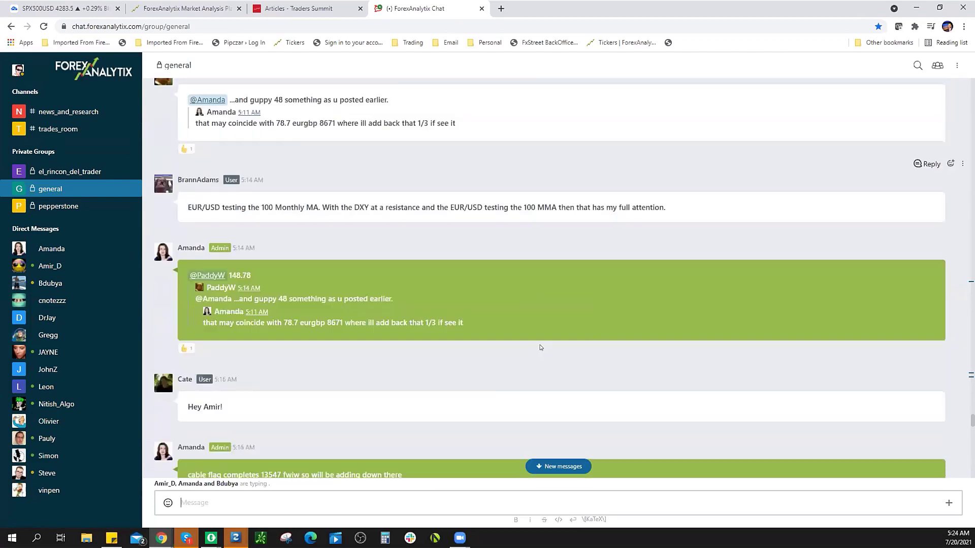
scroll(553, 361, down, 1)
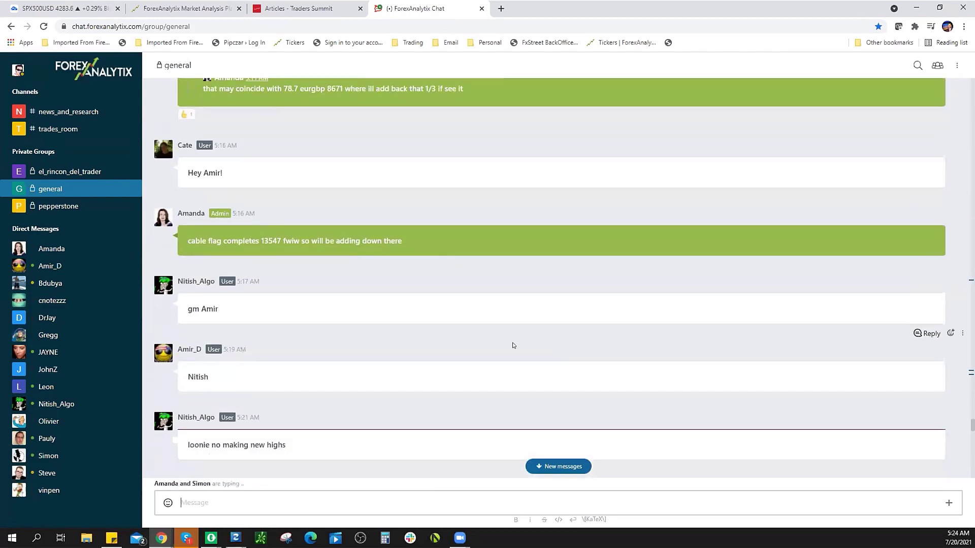
scroll(548, 380, down, 12)
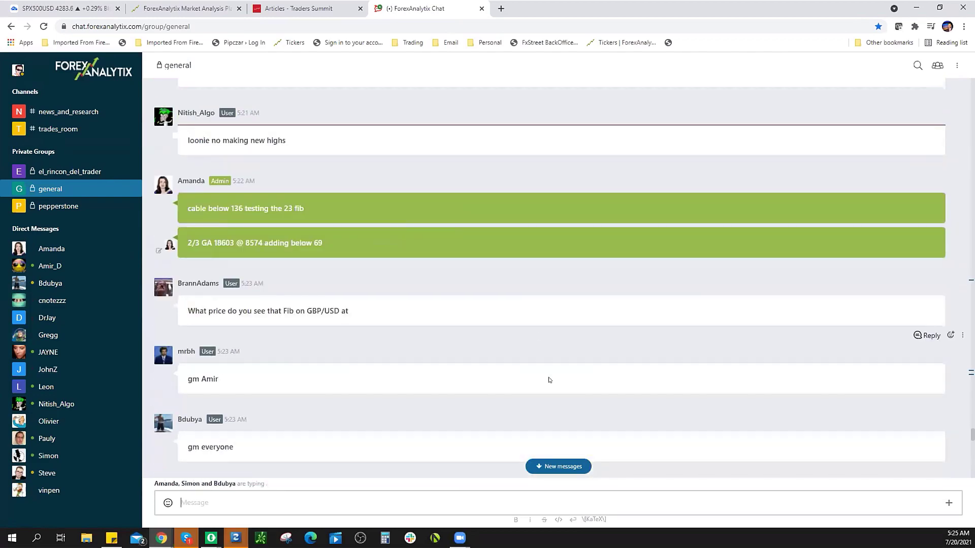
scroll(562, 433, down, 5)
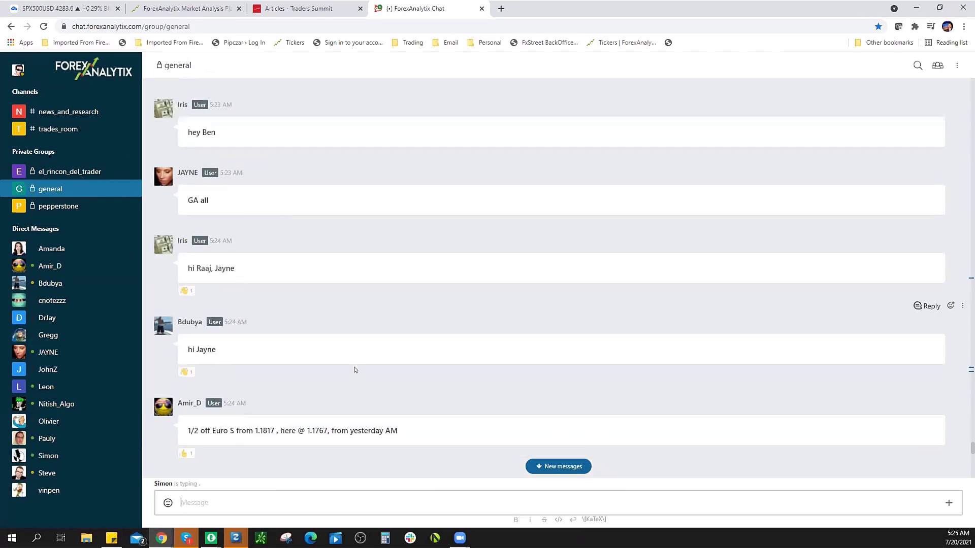
scroll(256, 305, down, 7)
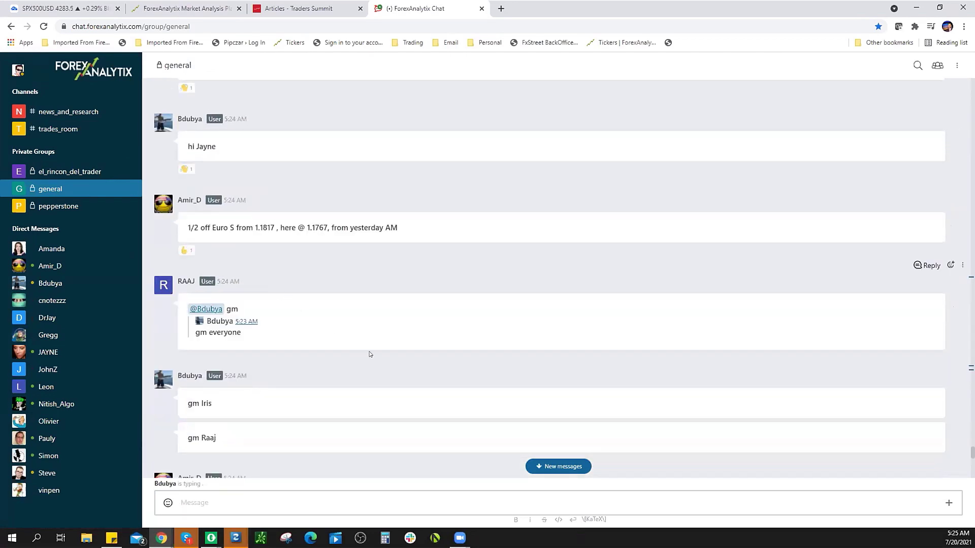
scroll(361, 355, down, 10)
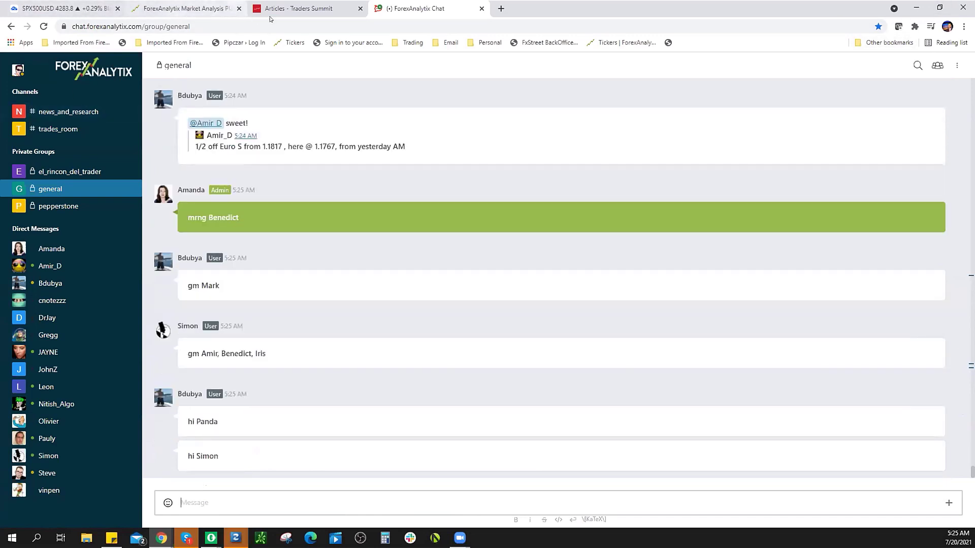
Switch to the ForexAnalytix Market Analysis tab showing live ticker rates.
click(197, 11)
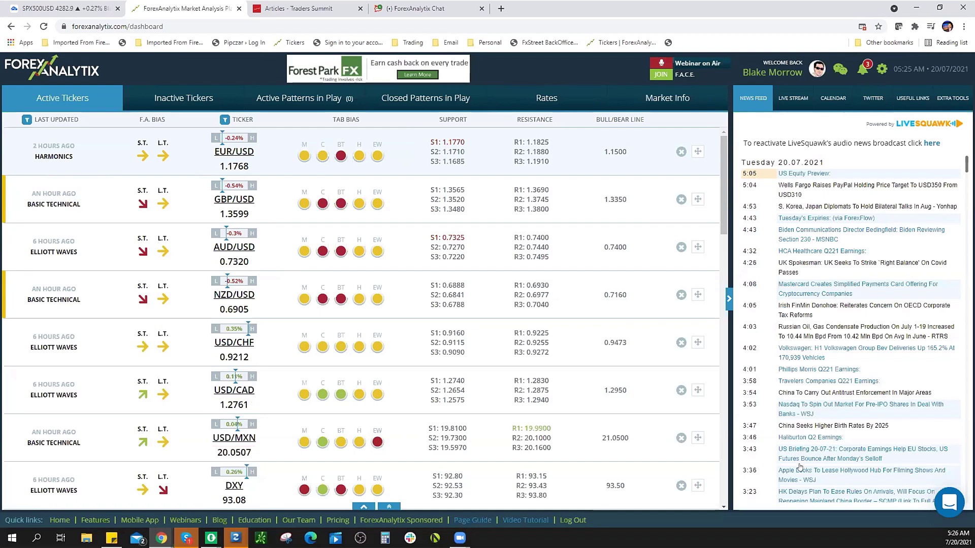
click(337, 521)
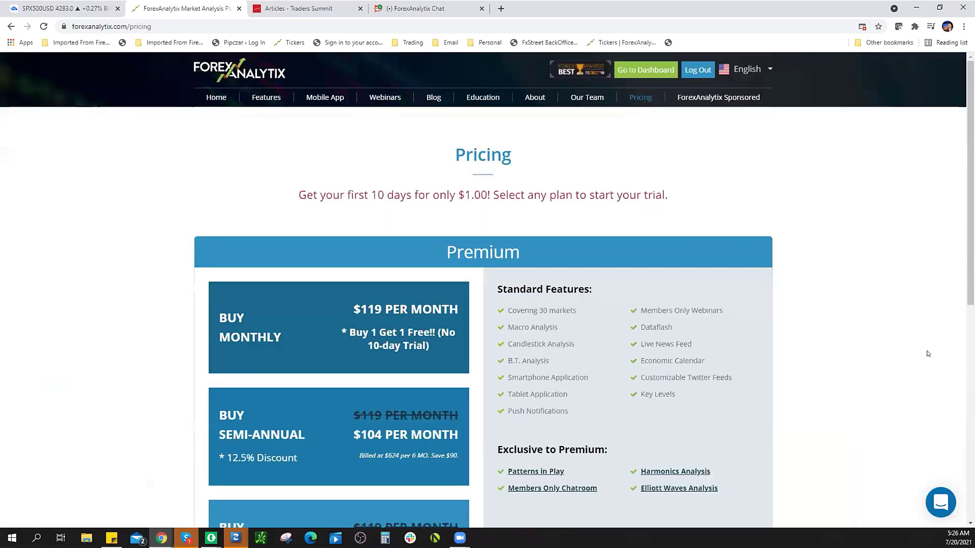
scroll(898, 345, down, 3)
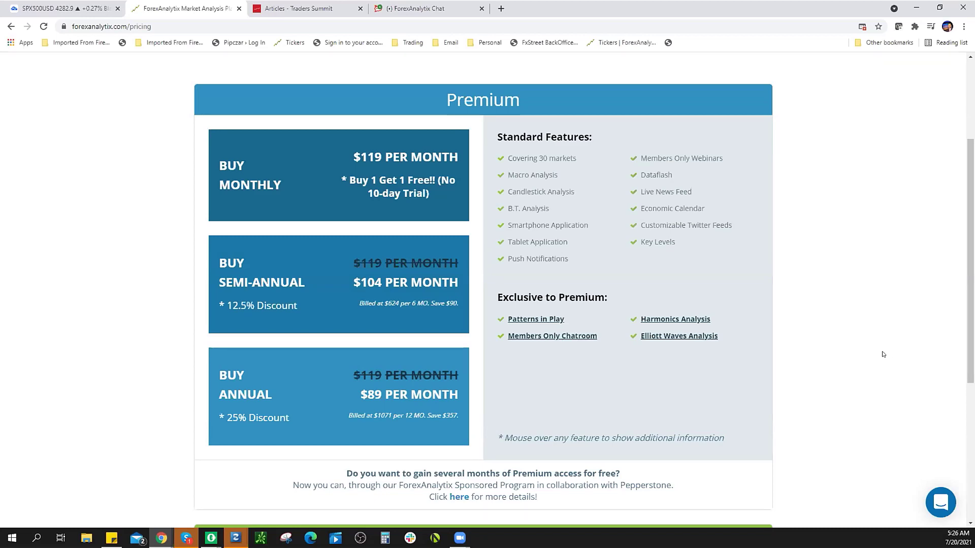
scroll(882, 355, up, 3)
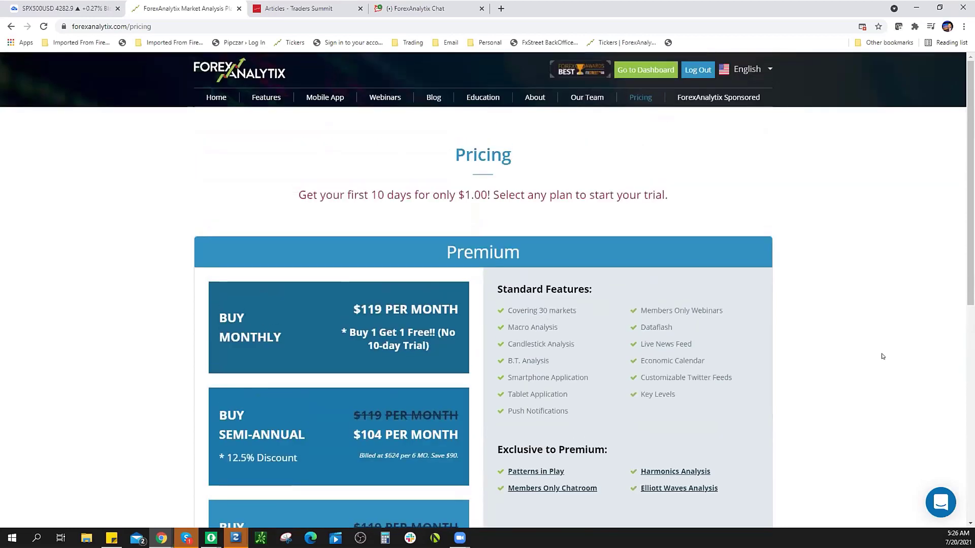
scroll(882, 355, down, 8)
scroll(882, 363, up, 8)
scroll(526, 272, down, 2)
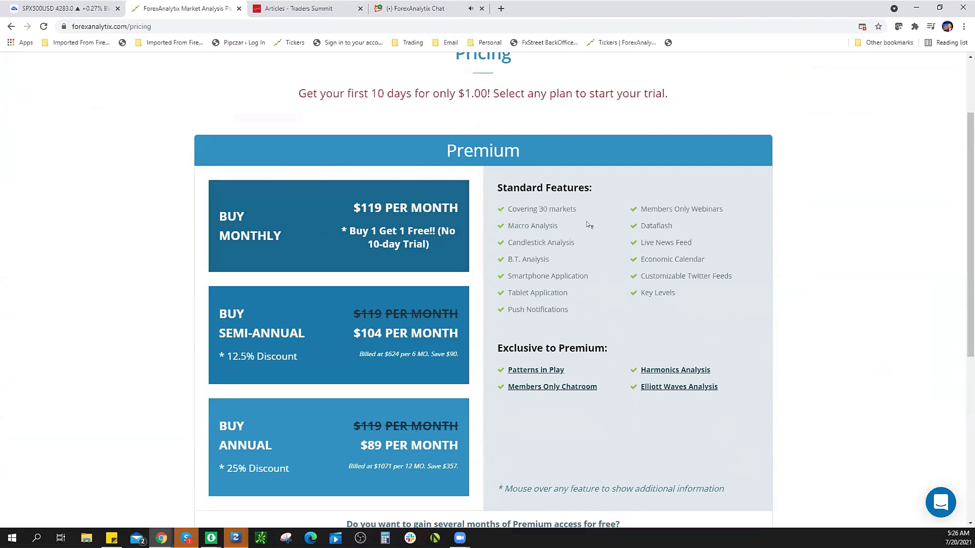
scroll(577, 231, up, 2)
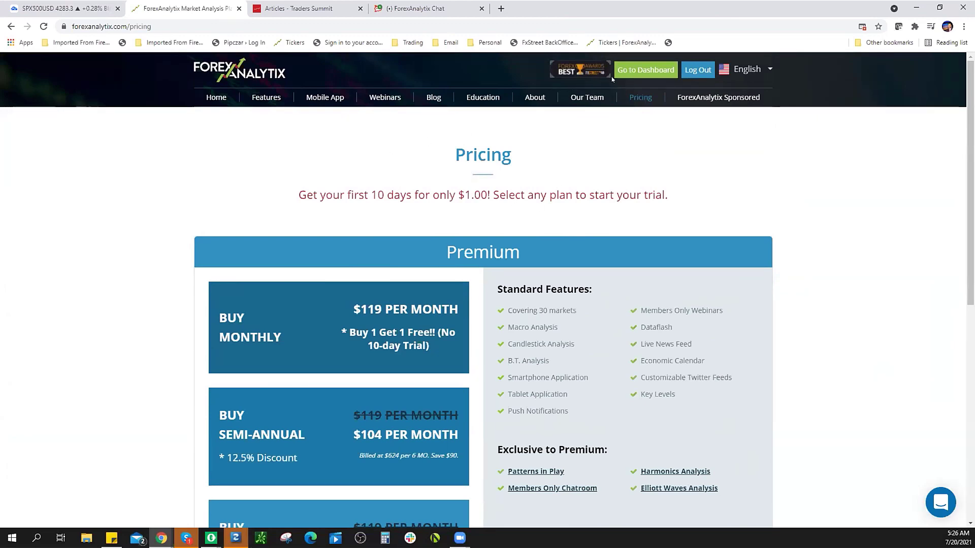
Open the dashboard, close its DataFlash popup, then go to the ForexAnalytix home page.
click(642, 79)
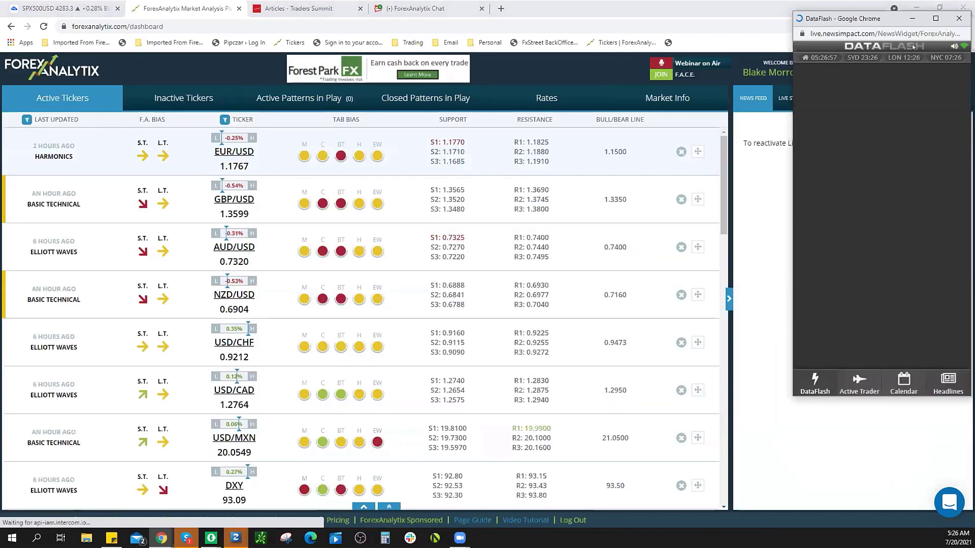
click(959, 18)
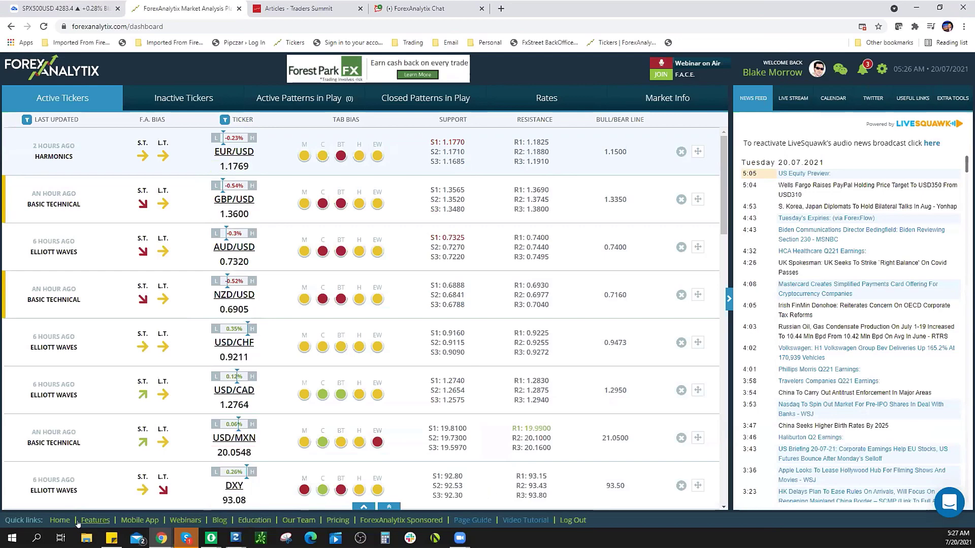
click(60, 520)
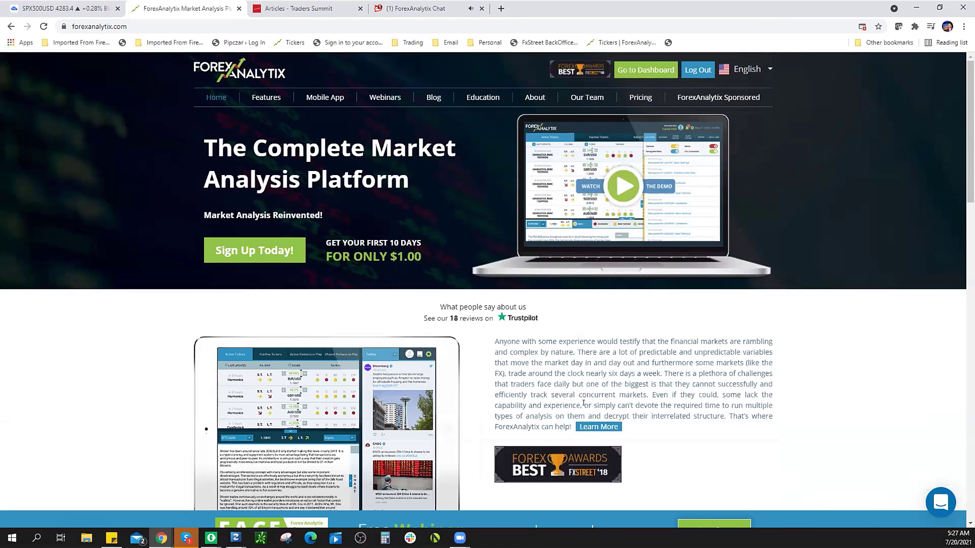
Review Premium pricing: $119 monthly, $104 semi-annually, $89 annually.
click(639, 102)
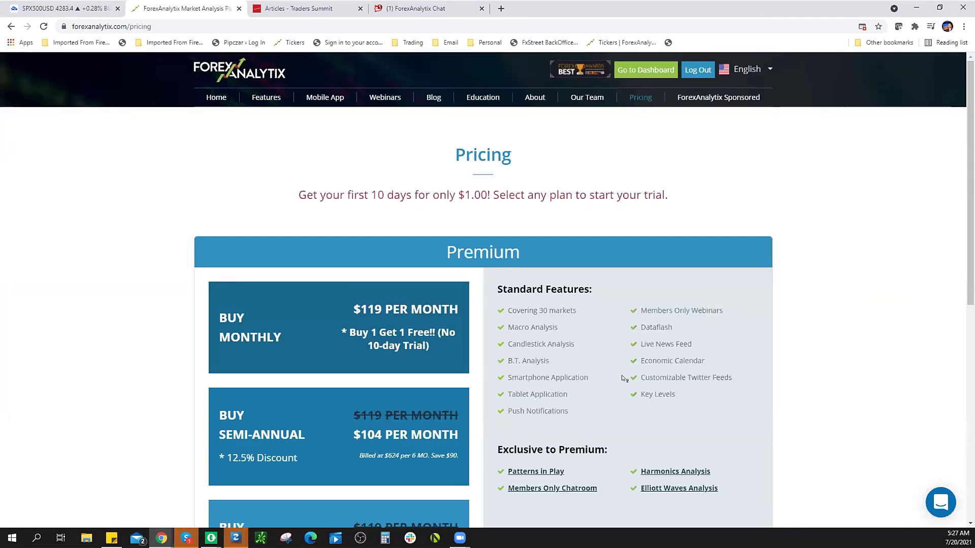
scroll(627, 381, down, 3)
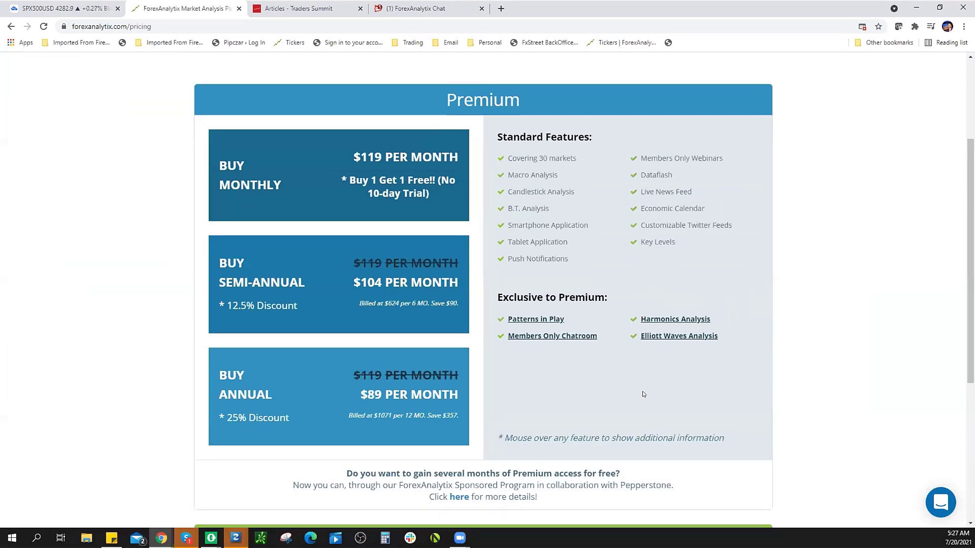
scroll(643, 394, up, 3)
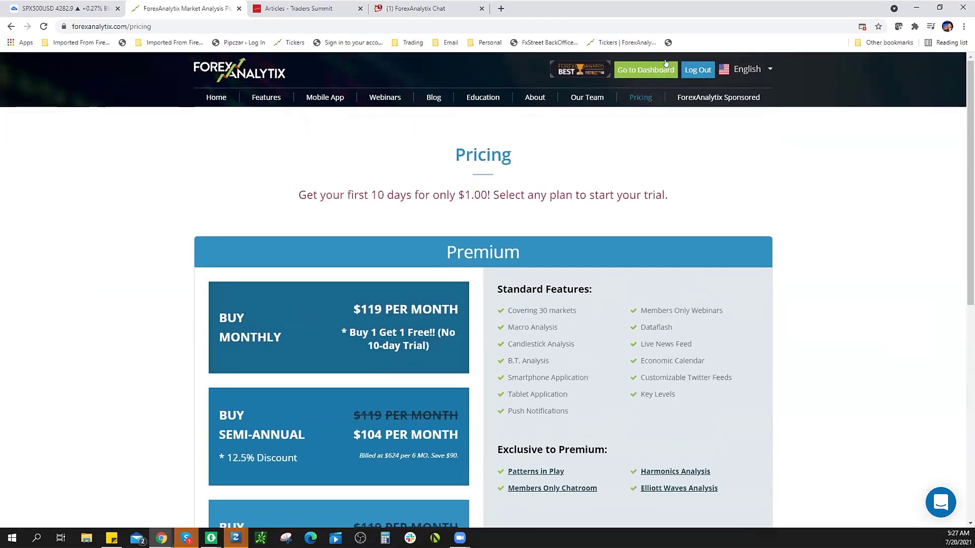
Open the dashboard, close the NewsImpact popup, and show Closed Patterns in Play.
click(645, 69)
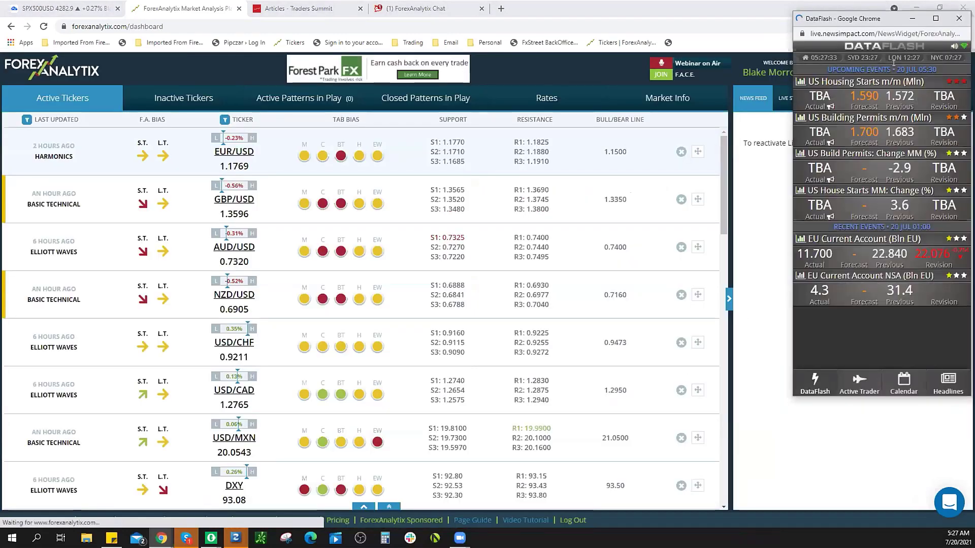
click(959, 18)
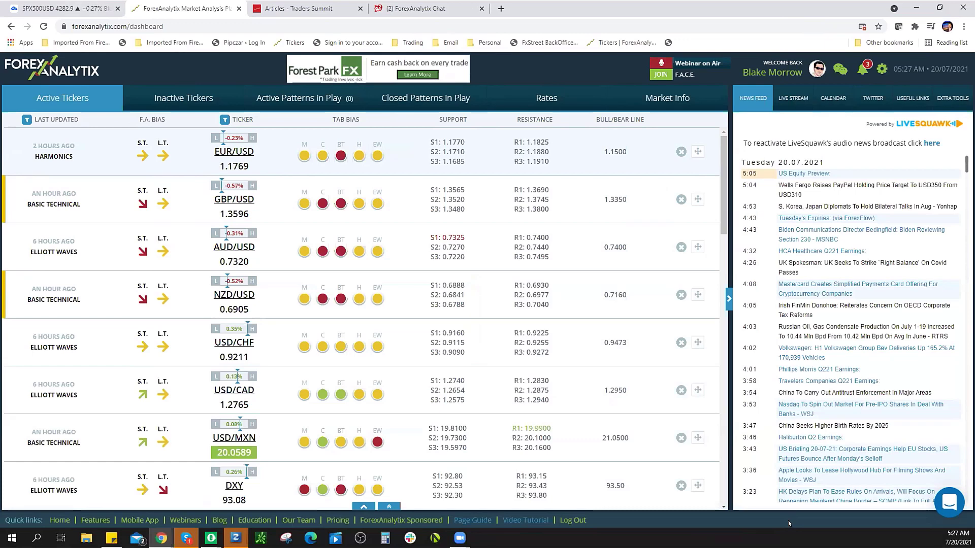
click(420, 102)
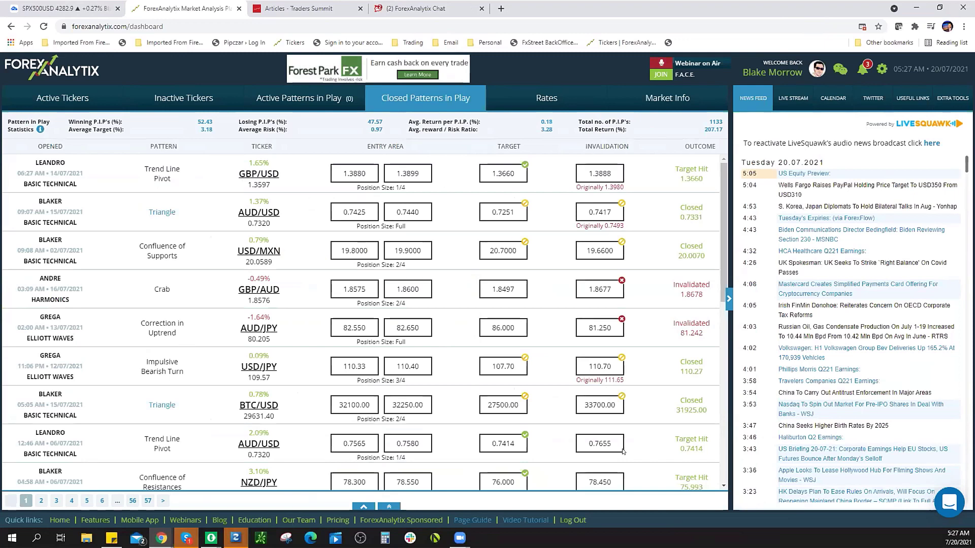
Go to the members dashboard via the Pricing page and show the Active Tickers table.
click(337, 520)
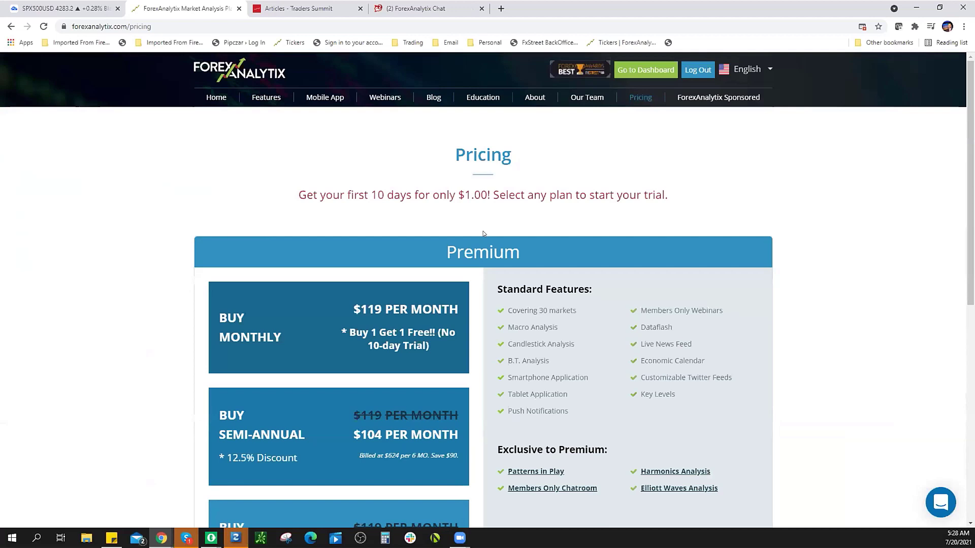
click(637, 76)
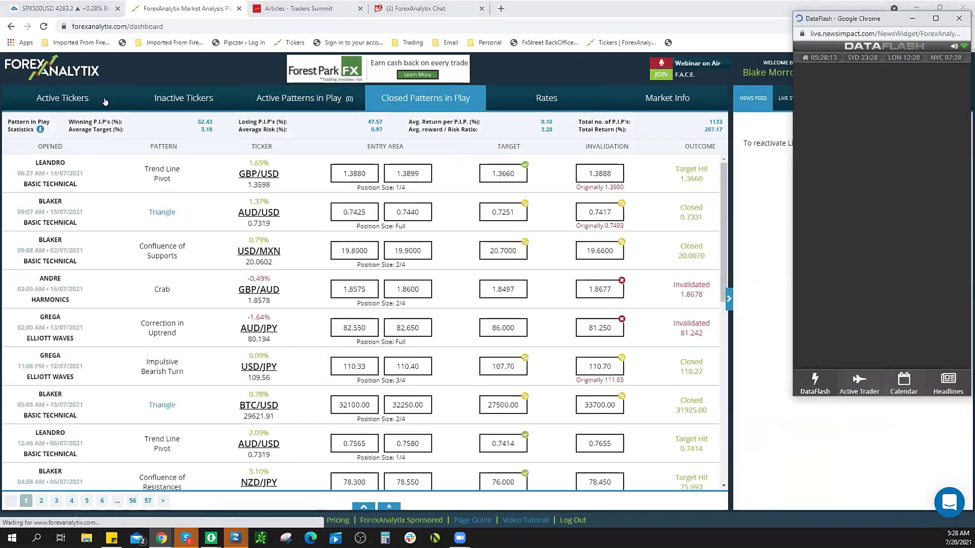
click(70, 102)
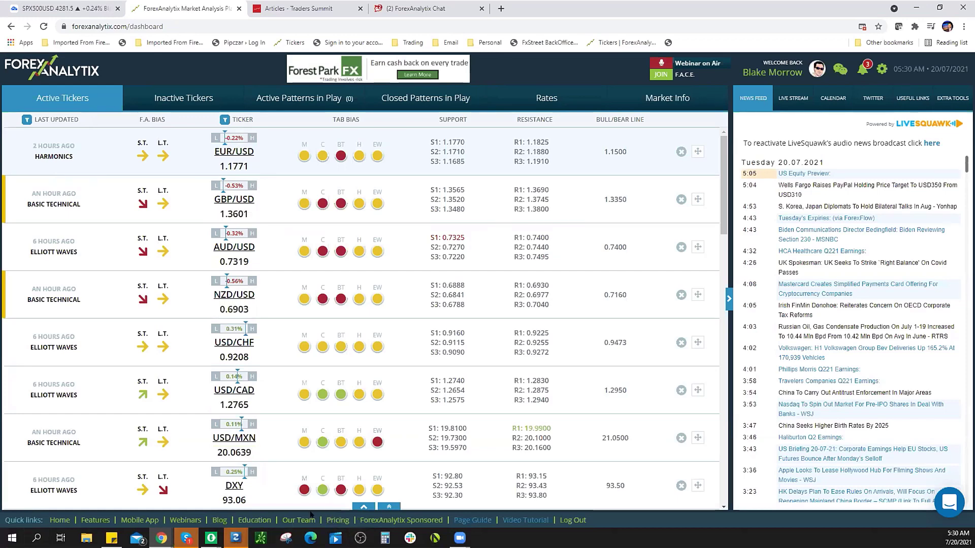
Look over the Premium plans at $119 monthly, $104 semi-annually and $89 annually.
click(333, 520)
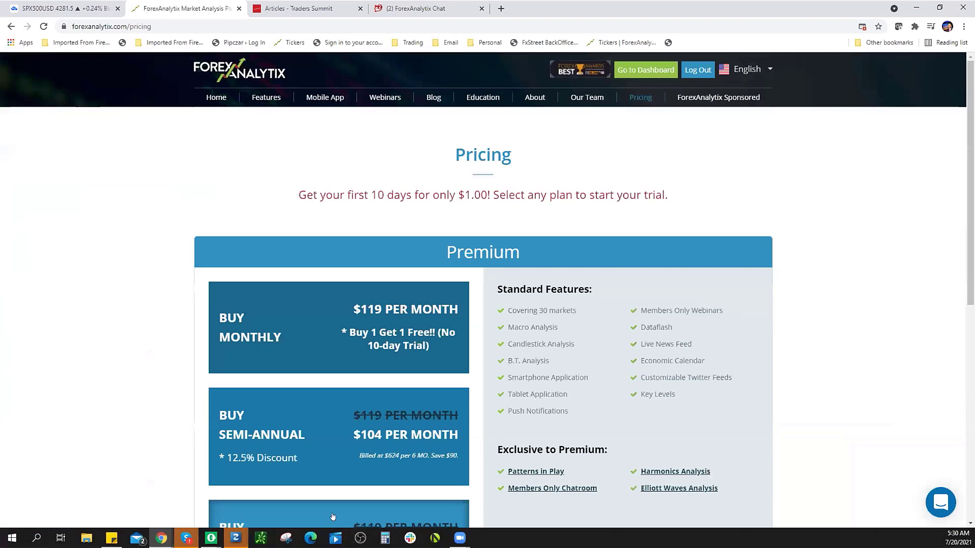
scroll(824, 360, down, 3)
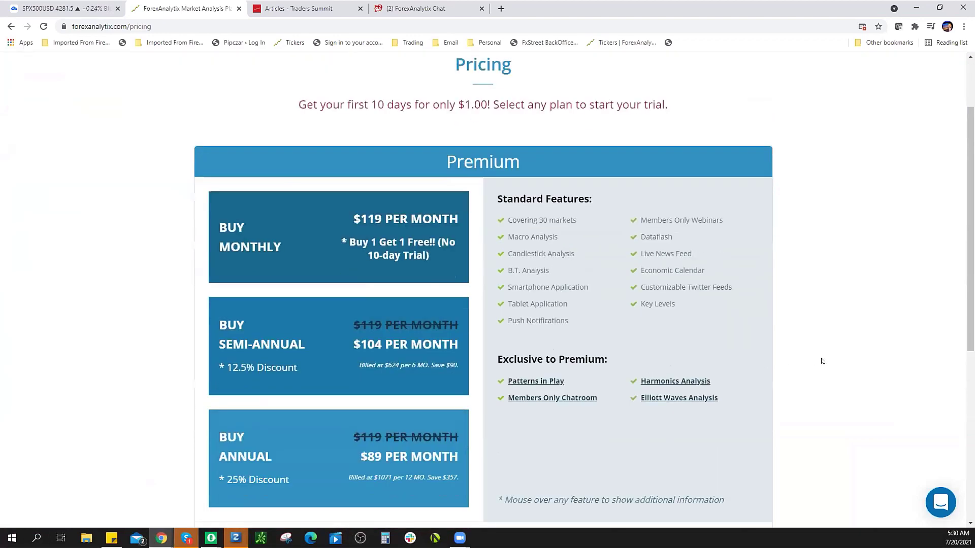
scroll(817, 362, up, 2)
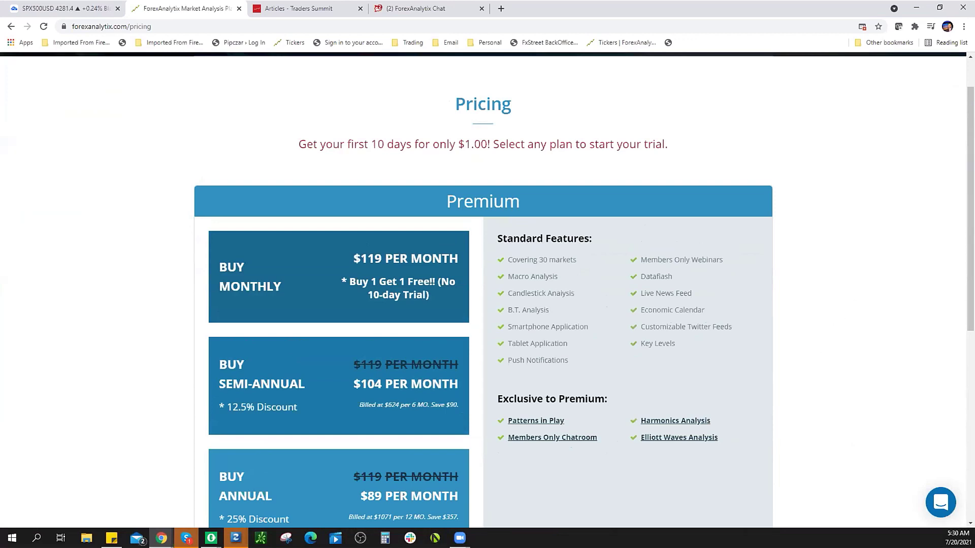
scroll(840, 226, up, 1)
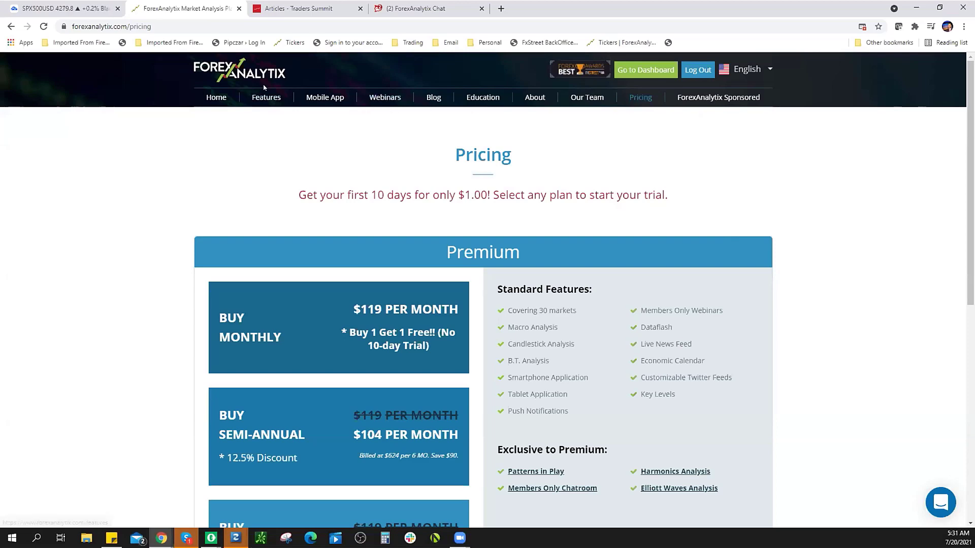
Show the Market Info Support/Resistance & Bias Chart dated July 19, 2021 on the dashboard.
click(645, 70)
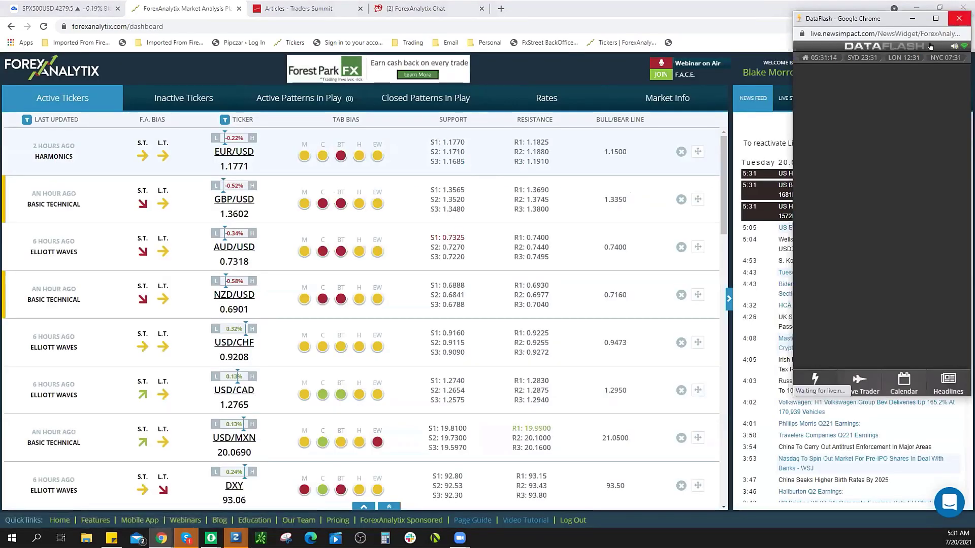
click(638, 266)
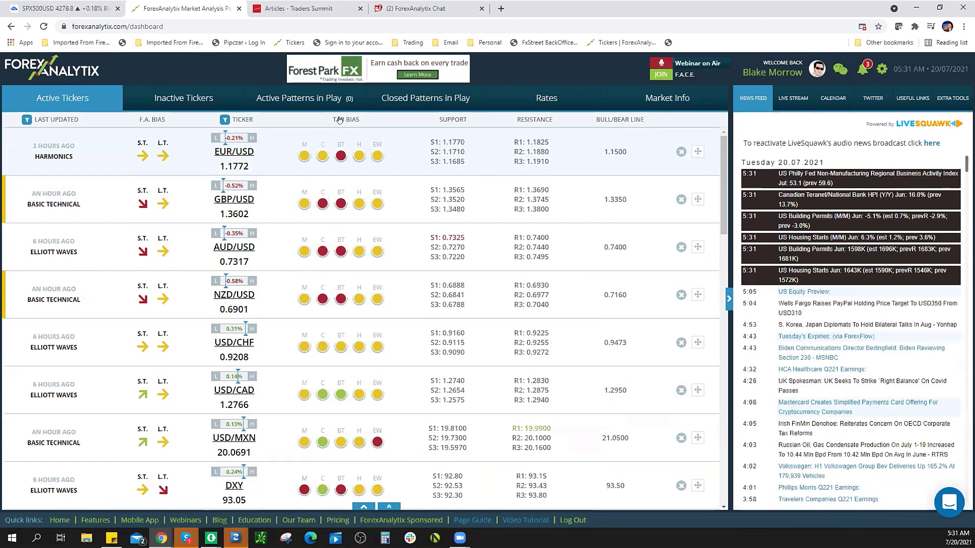
click(655, 102)
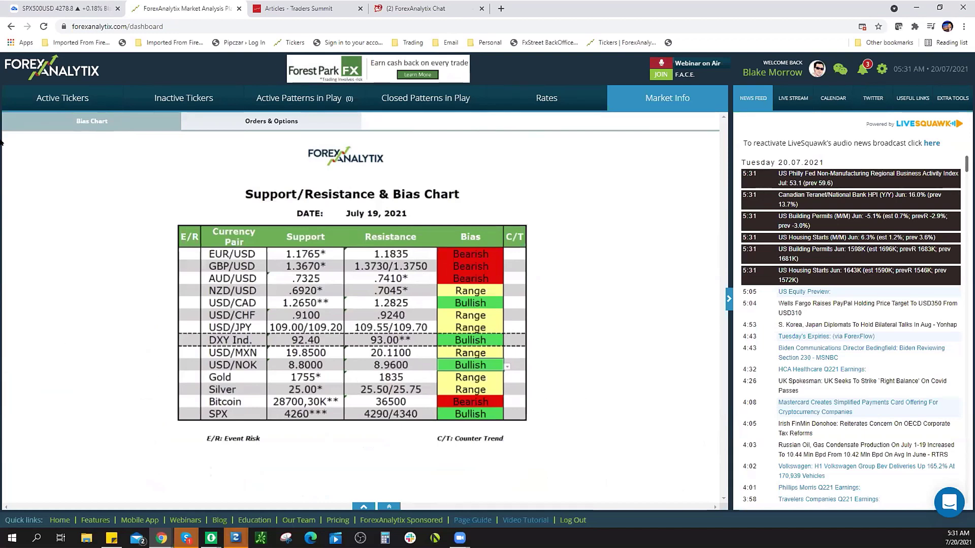
Switch the dashboard back to the Active Tickers list.
click(53, 100)
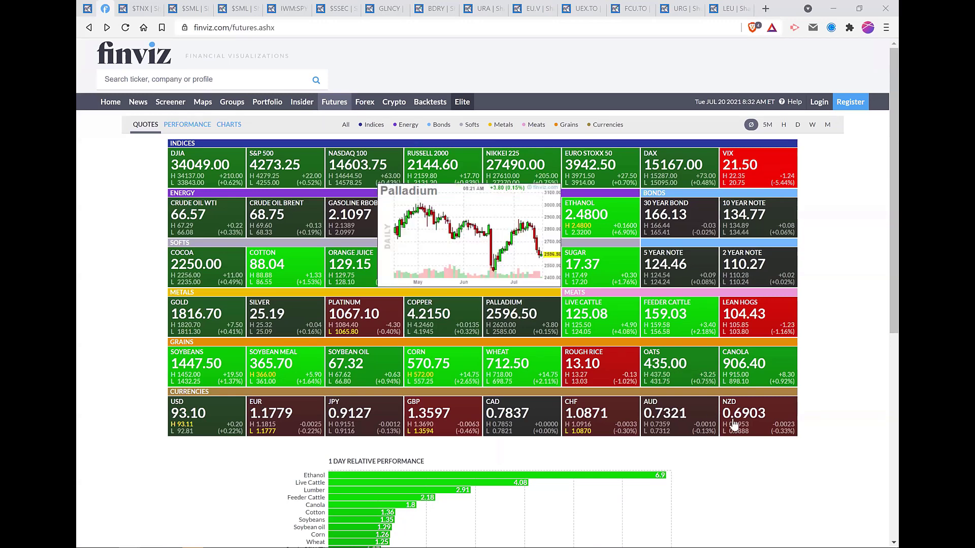
mouse_move(733, 424)
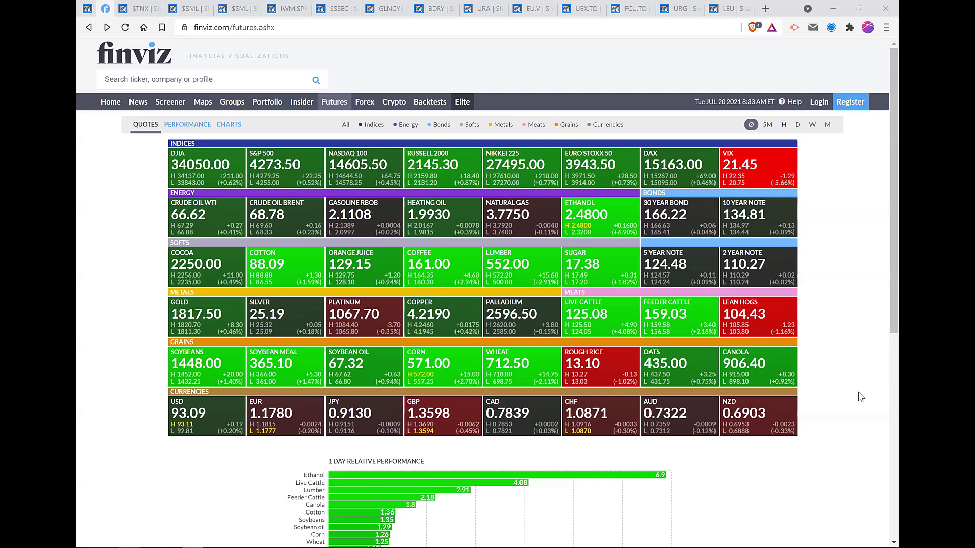
Switch to the StockCharts daily $TNX 10-Year Treasury Yield chart.
click(132, 13)
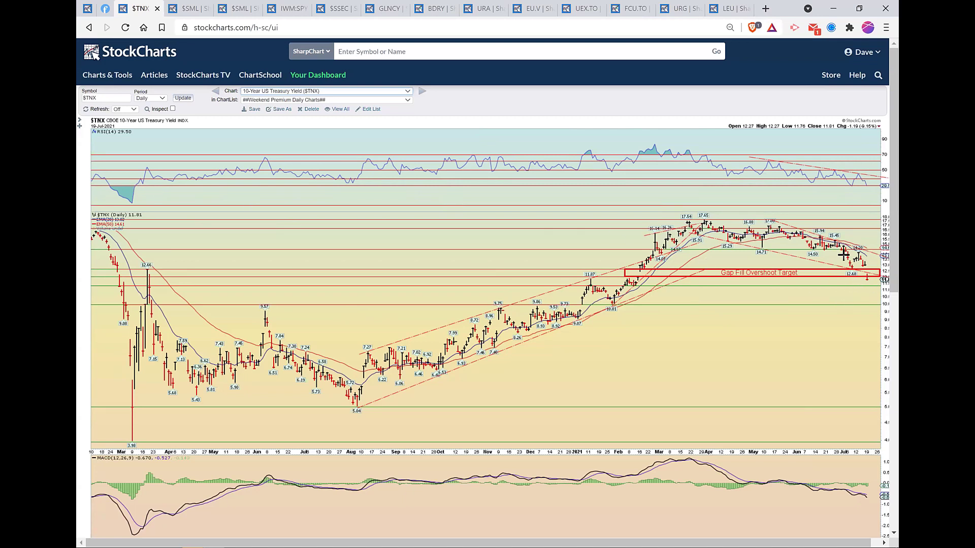
Switch to the weekly $SML small-cap chart, closing at 1273.00.
click(193, 9)
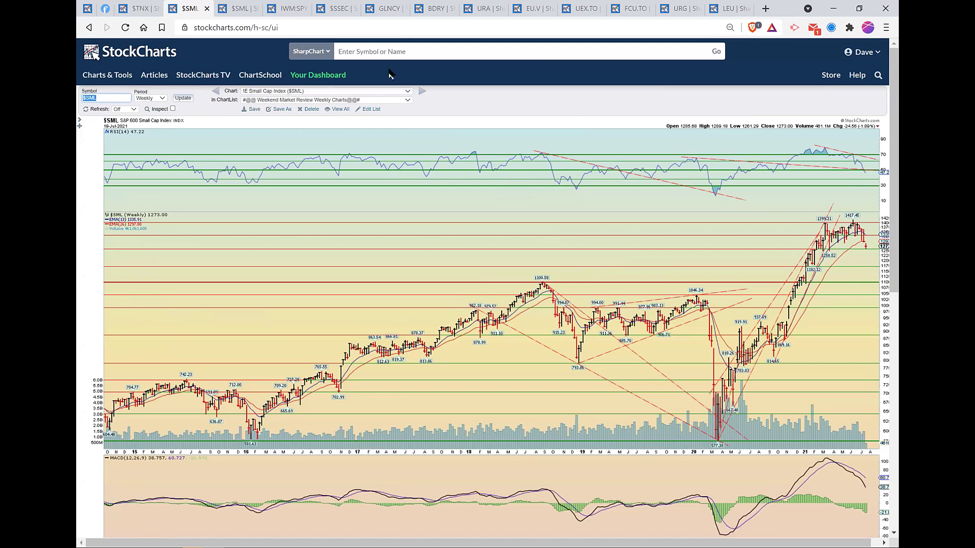
click(241, 9)
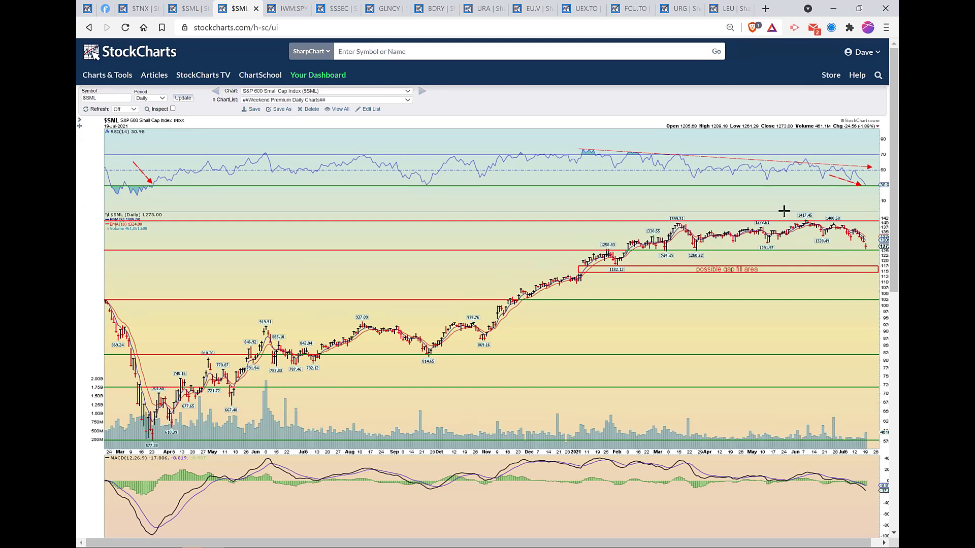
Bring up the weekly $SSEC chart and scroll up to its header and RSI panel.
click(339, 9)
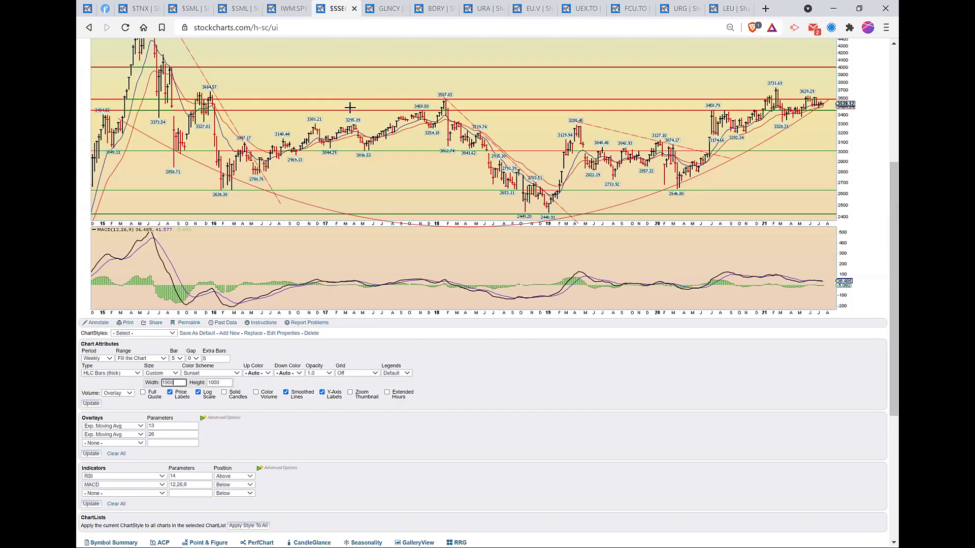
scroll(349, 106, up, 3)
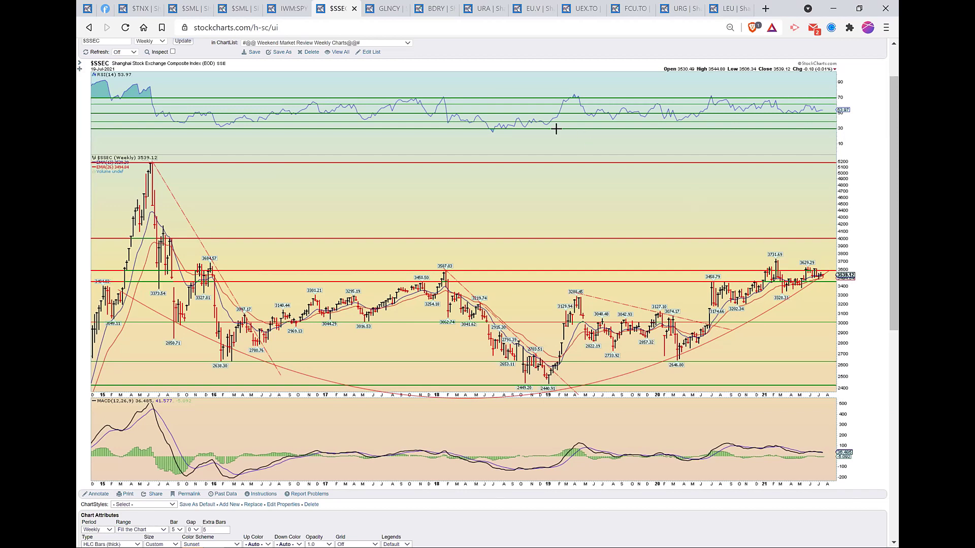
Show the weekly URA chart, closing at 18.71 with RSI(14) at 47.53.
click(473, 12)
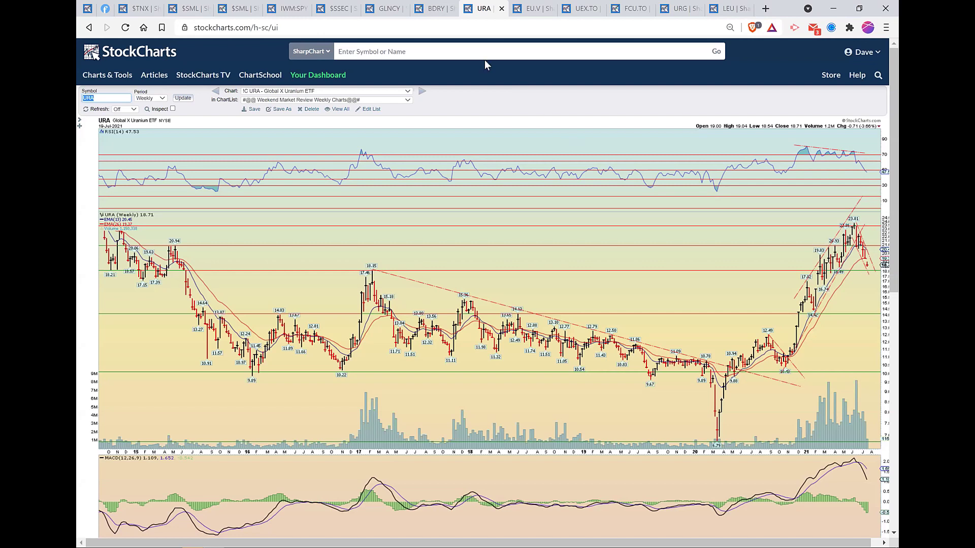
Switch to the weekly GLNCY chart and scroll to the top of the page.
click(383, 10)
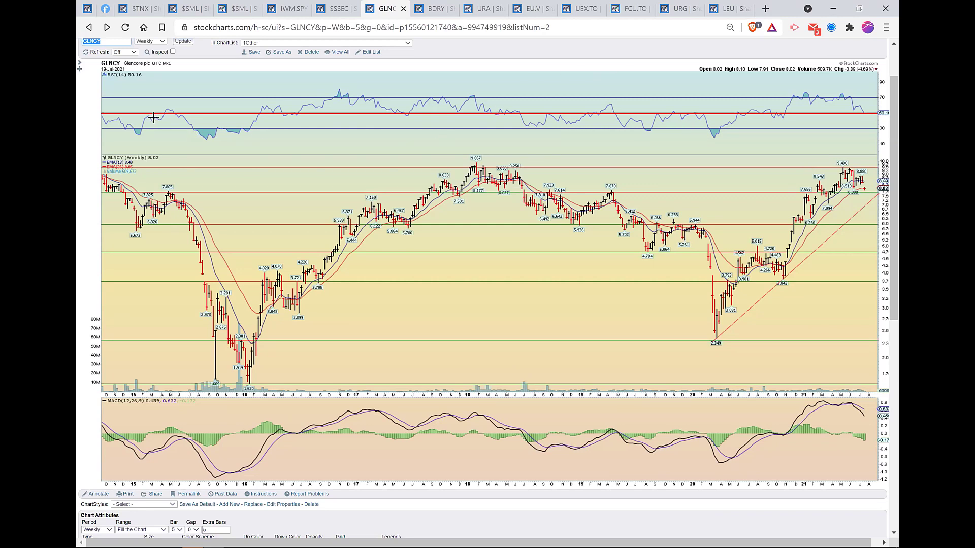
scroll(154, 120, up, 1)
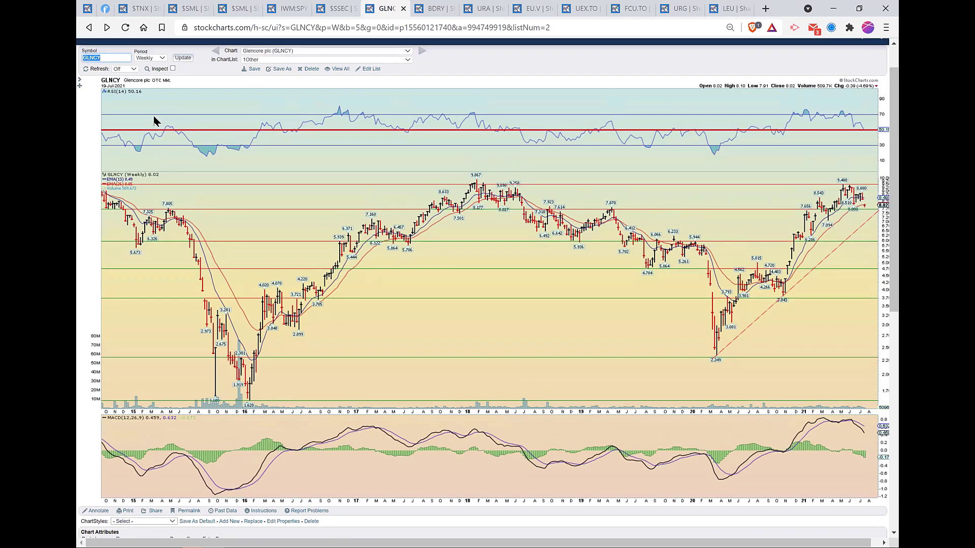
scroll(151, 112, up, 2)
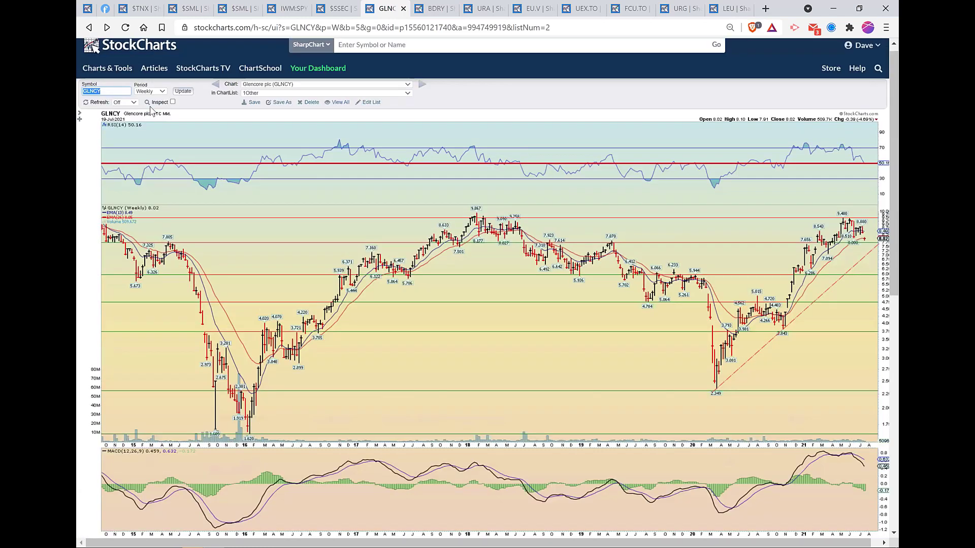
scroll(155, 121, up, 1)
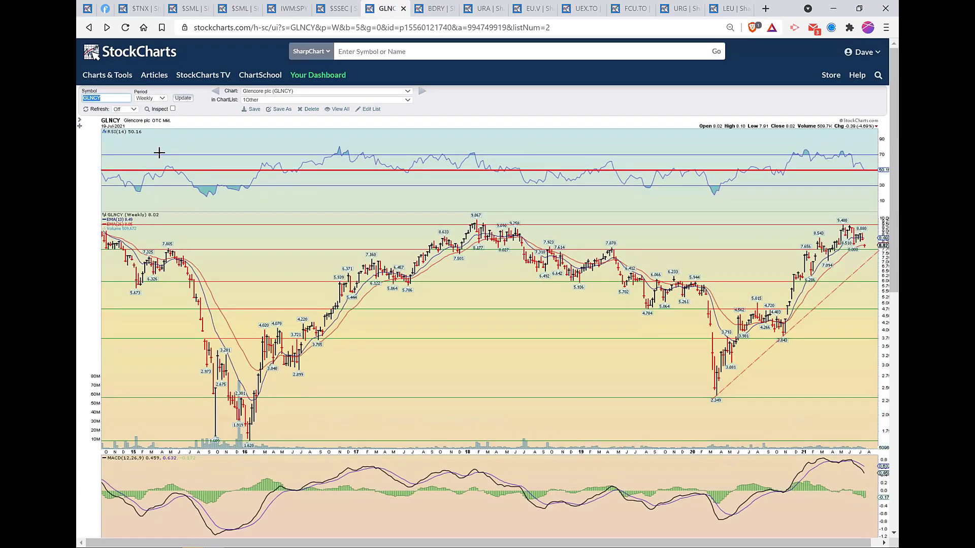
Load the weekly DNN chart, closing at 0.93 with RSI(14) at 43.37.
text(DNN)
key(Return)
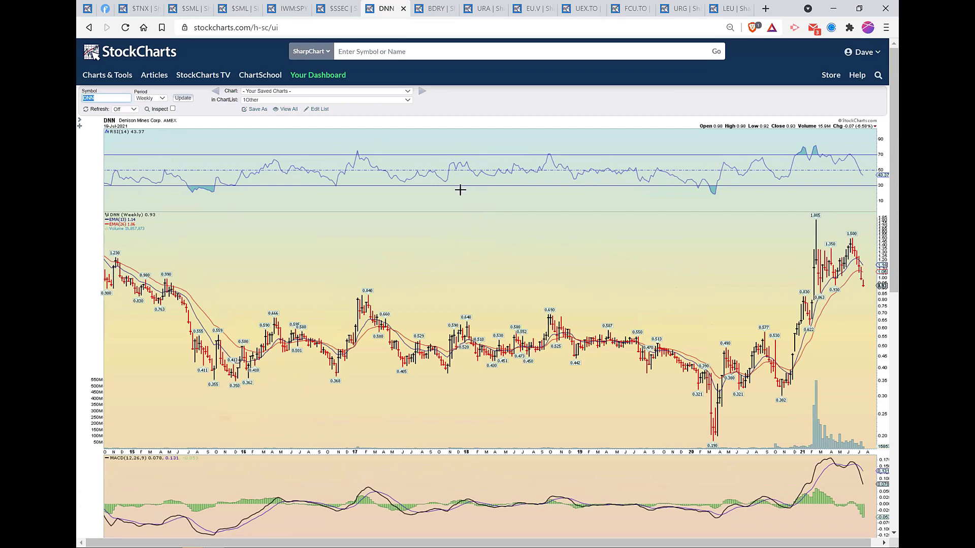
scroll(174, 111, down, 1)
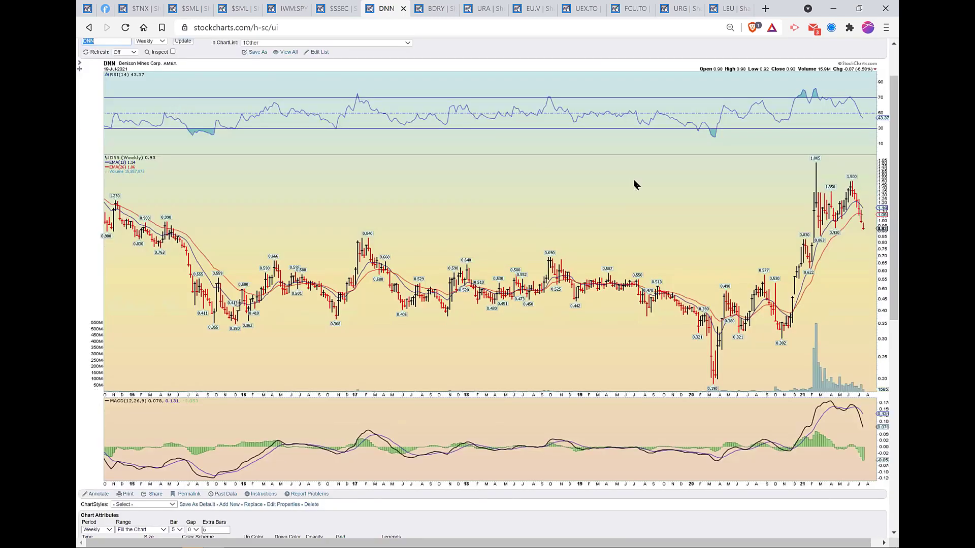
scroll(635, 184, up, 1)
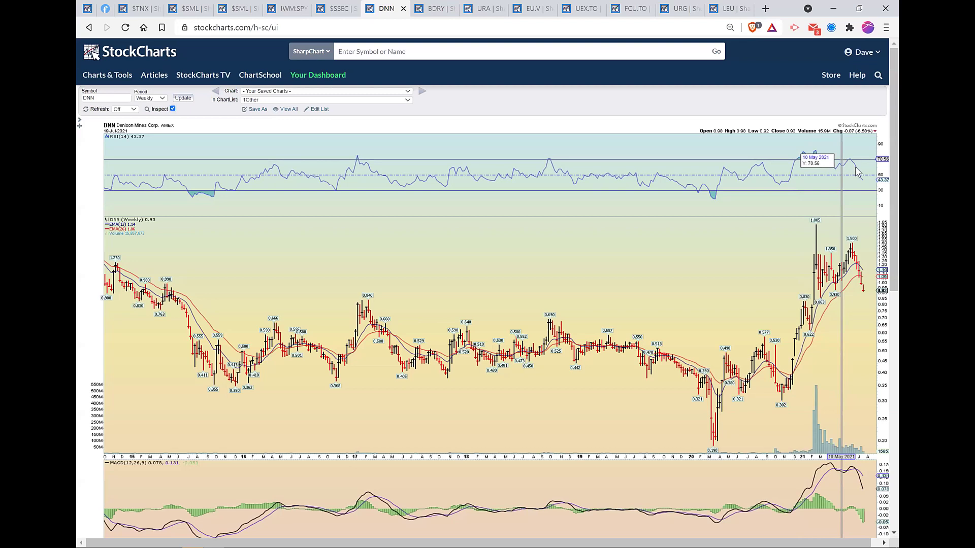
Replace DNN with FCX and change the chart period from Weekly to Daily.
double_click(110, 101)
text(fcu)
key(Return)
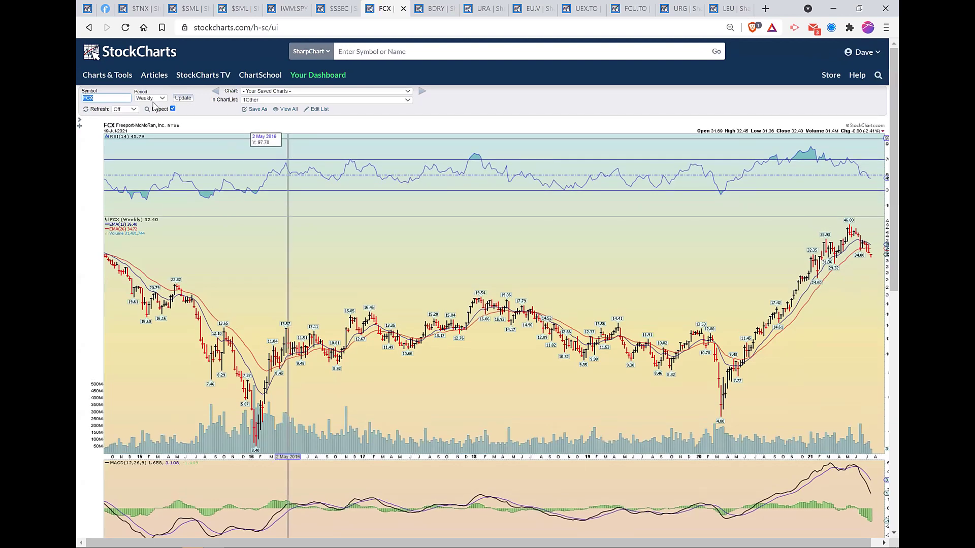
key(Tab)
key(d)
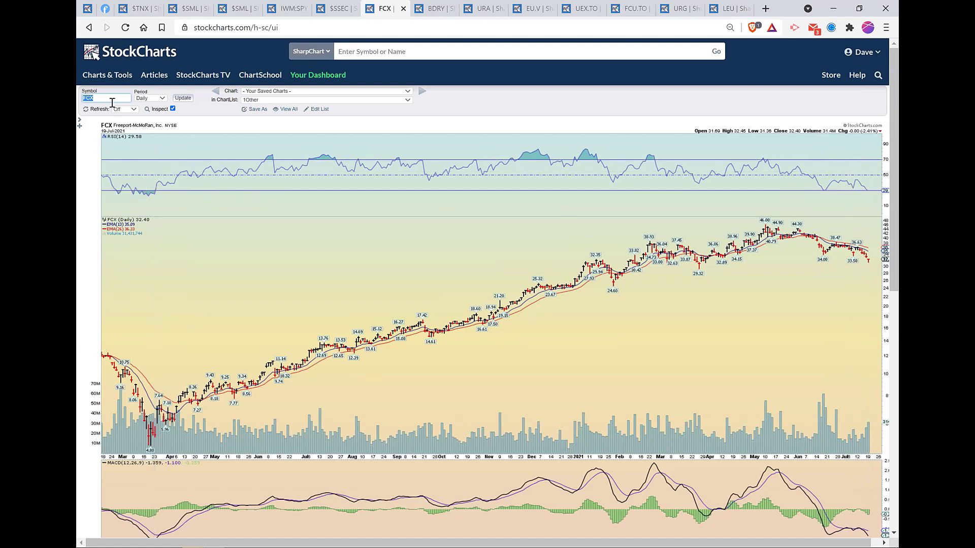
Replace FCX with SCCO in the Symbol box to load its daily chart.
click(116, 98)
text(cc)
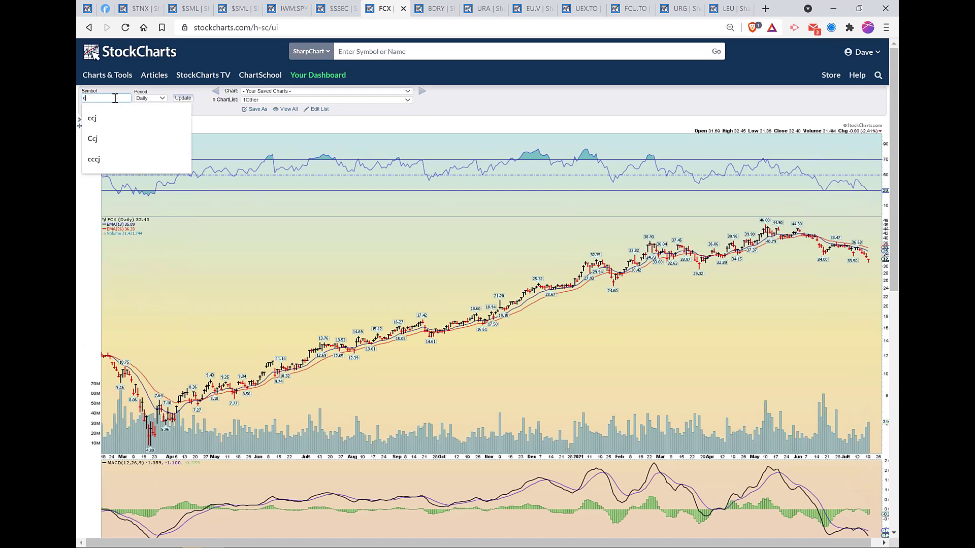
key(BackSpace)
text(scco)
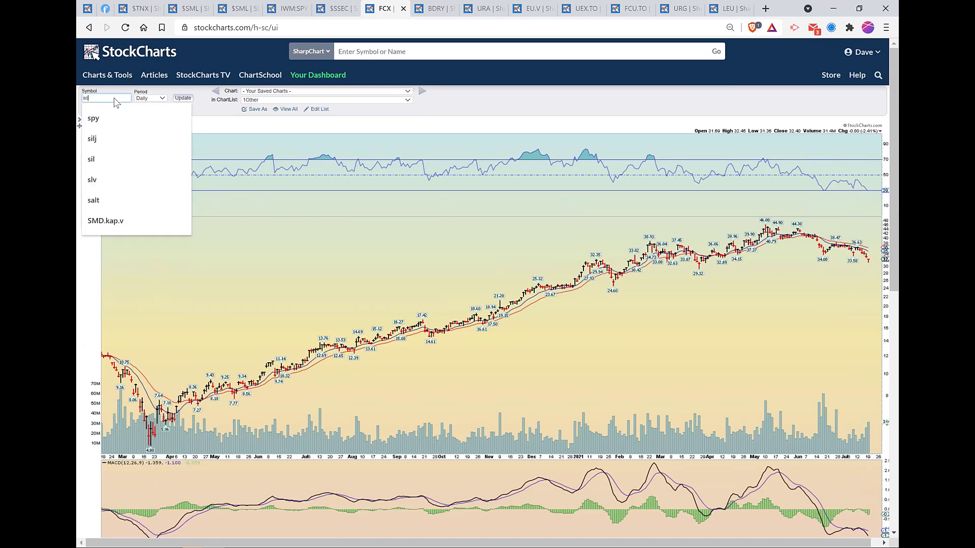
key(Return)
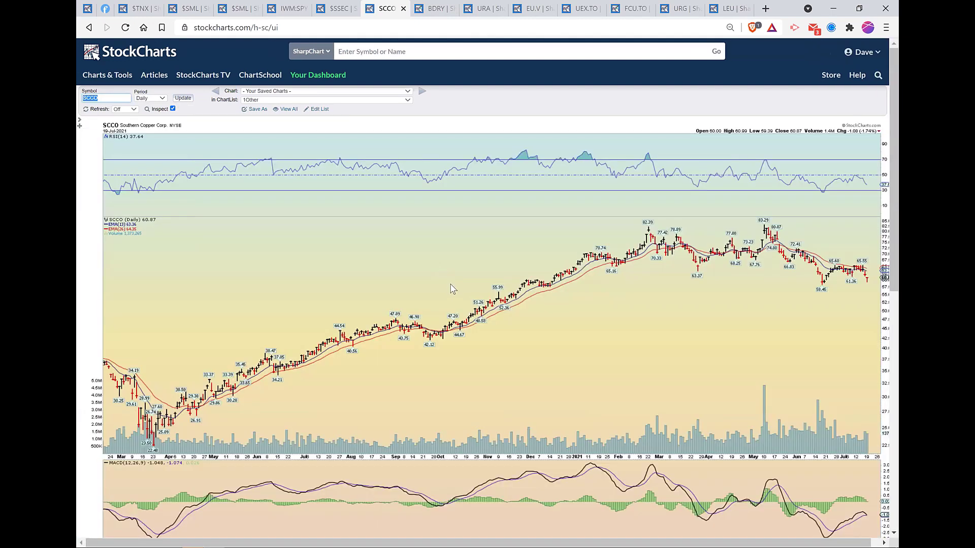
mouse_move(449, 288)
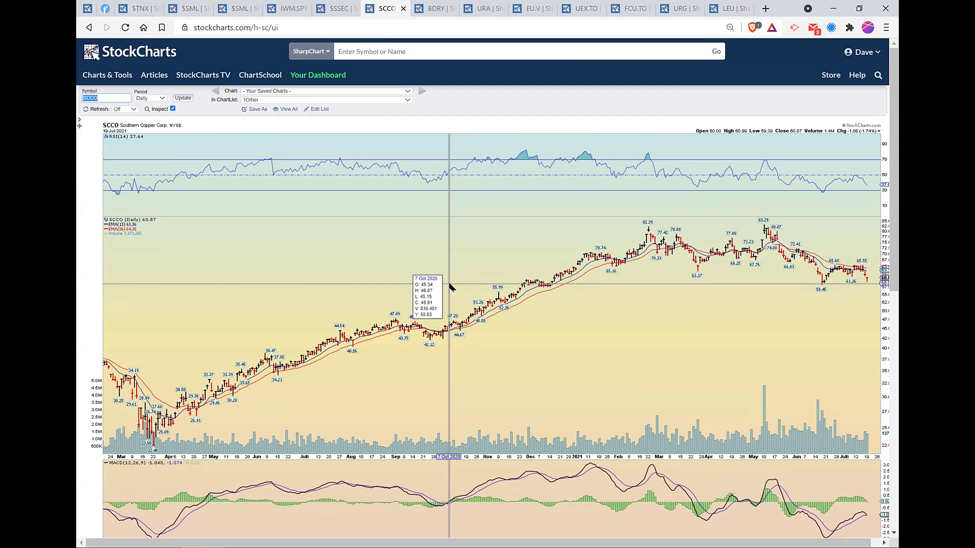
Replace SCCO with COPX, loading its daily chart closing at 33.71.
double_click(110, 96)
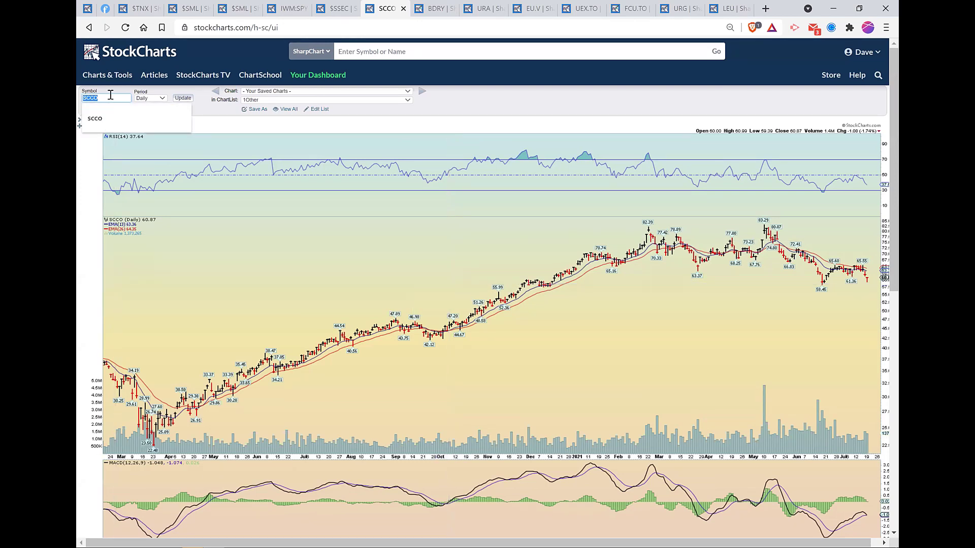
text(copx)
key(Return)
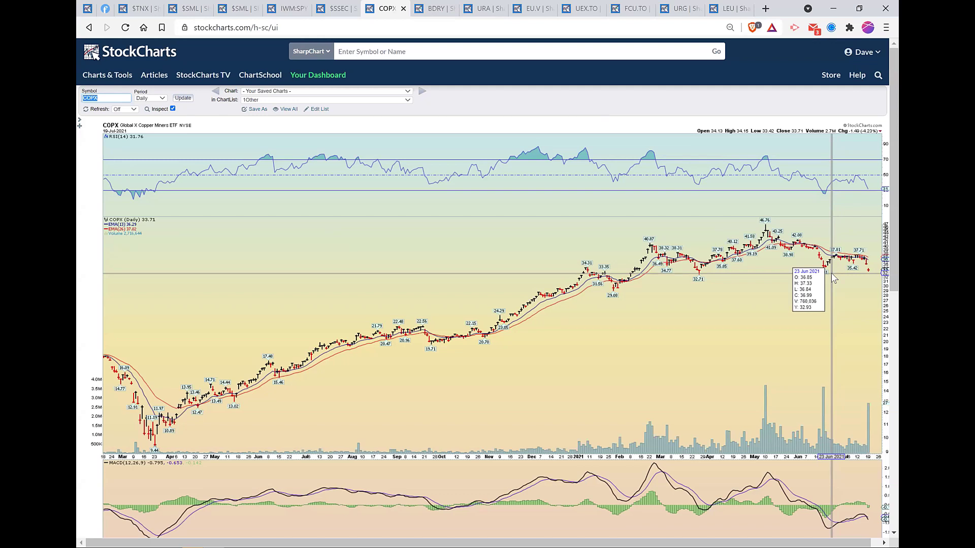
Switch to the weekly BDRY chart and scroll through it, closing at 25.33.
click(422, 3)
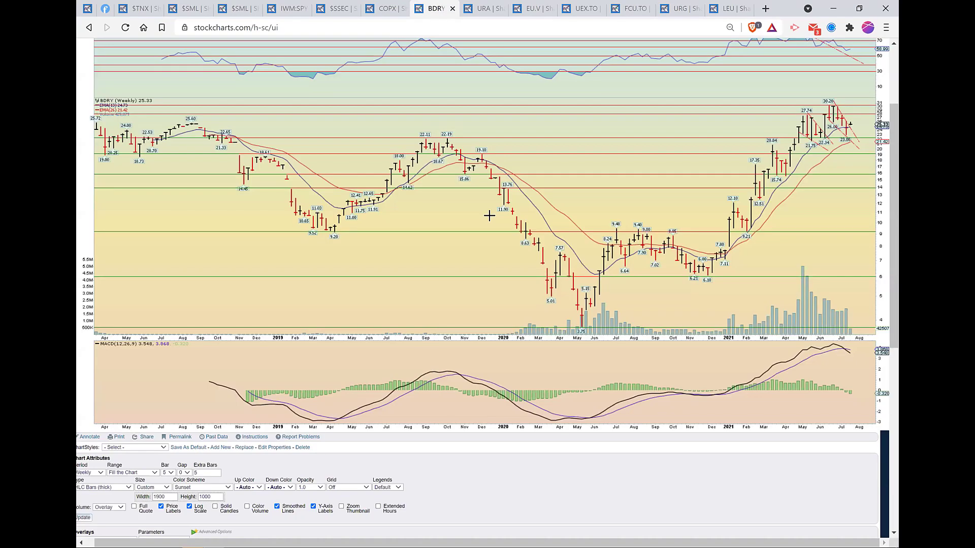
scroll(489, 216, up, 2)
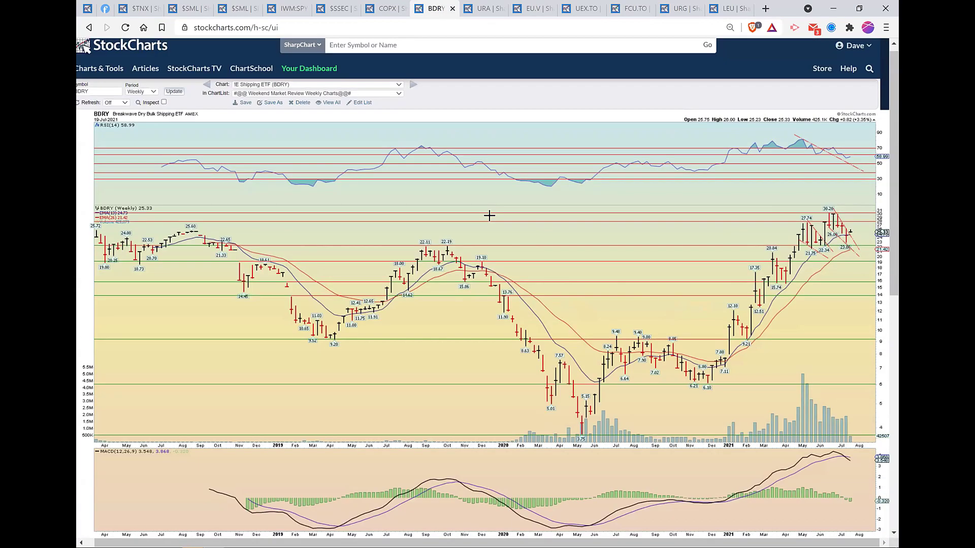
scroll(489, 216, down, 1)
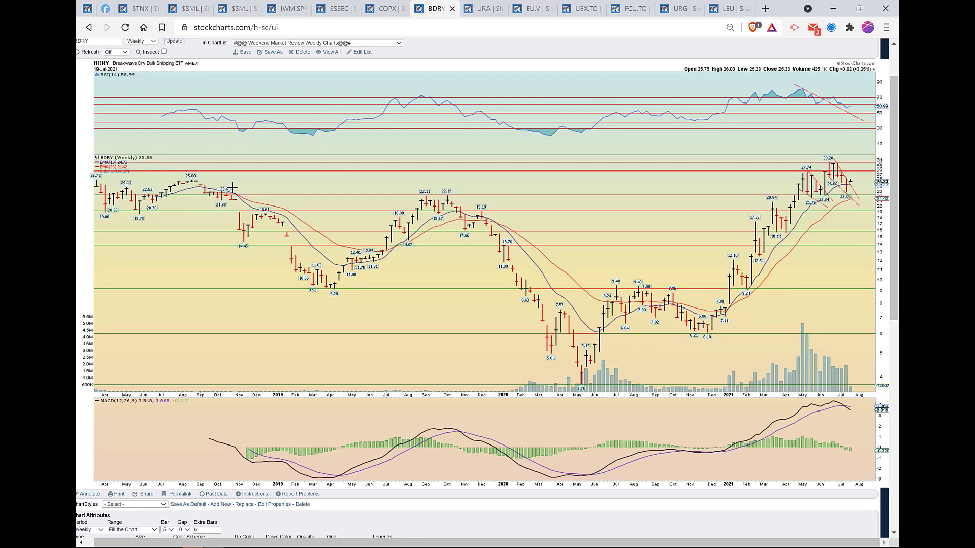
scroll(232, 187, up, 1)
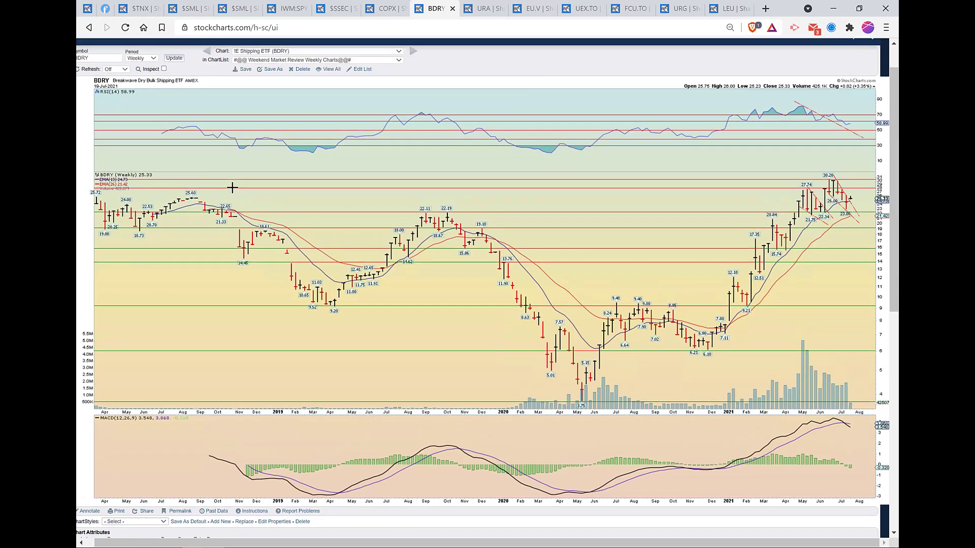
scroll(232, 187, up, 1)
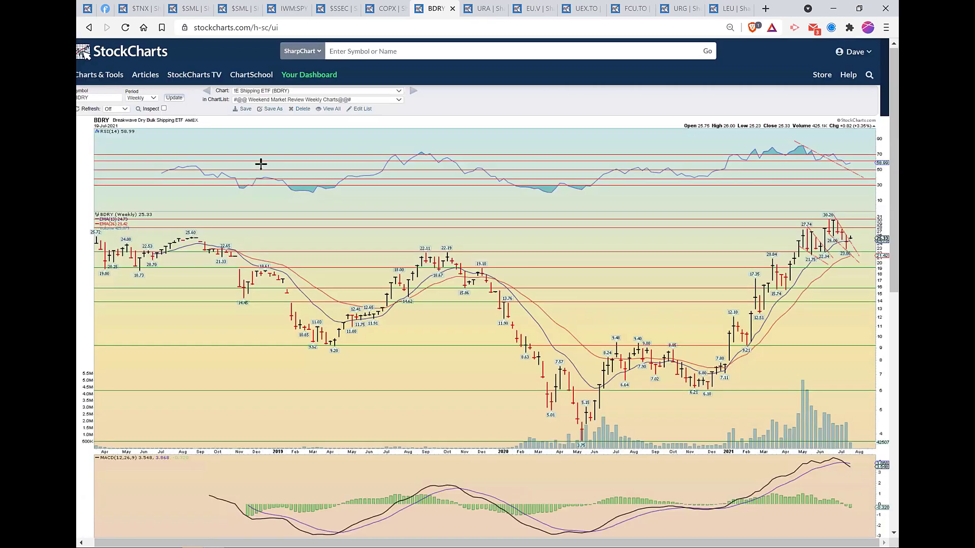
scroll(634, 203, down, 1)
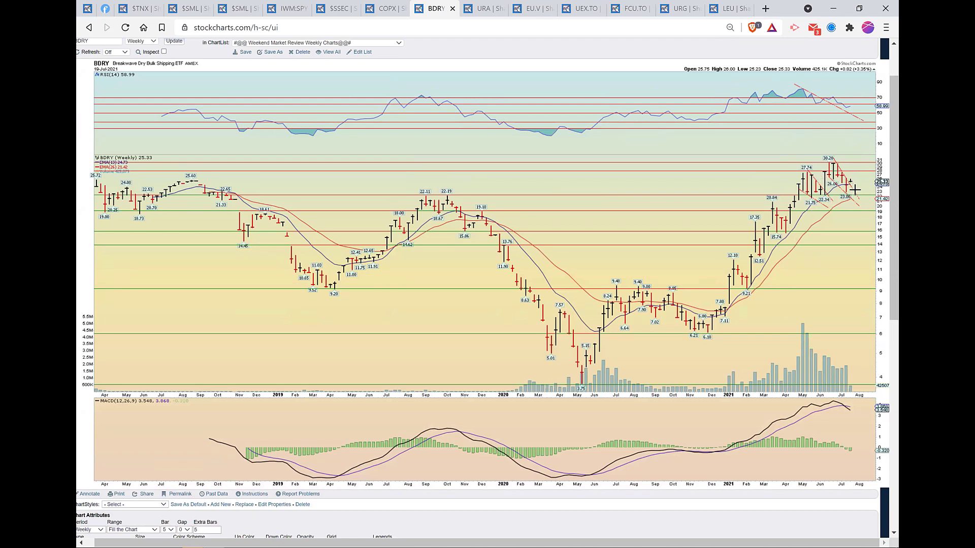
scroll(855, 190, up, 1)
scroll(862, 244, up, 1)
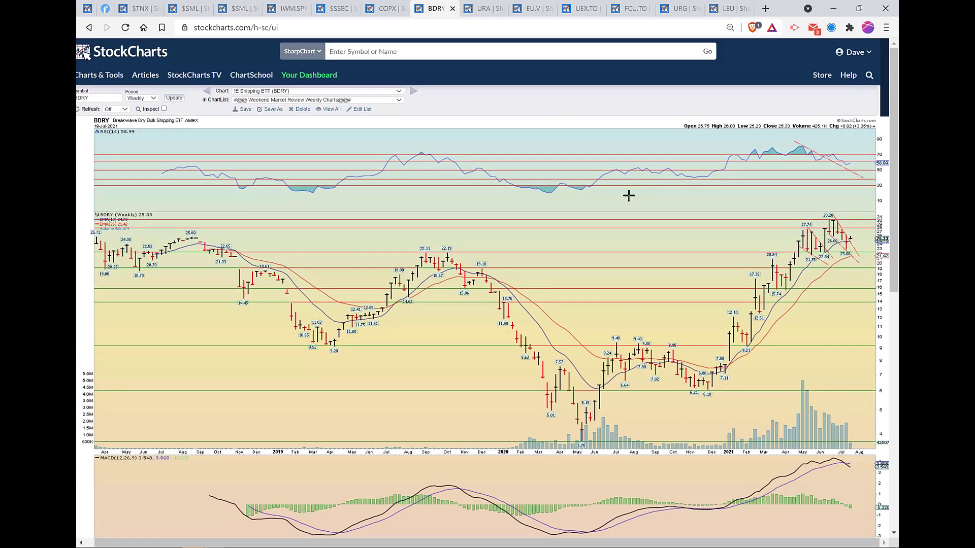
Redraw BDRY with the Daily period, then switch to the daily EU.V chart.
click(138, 99)
click(142, 110)
click(174, 98)
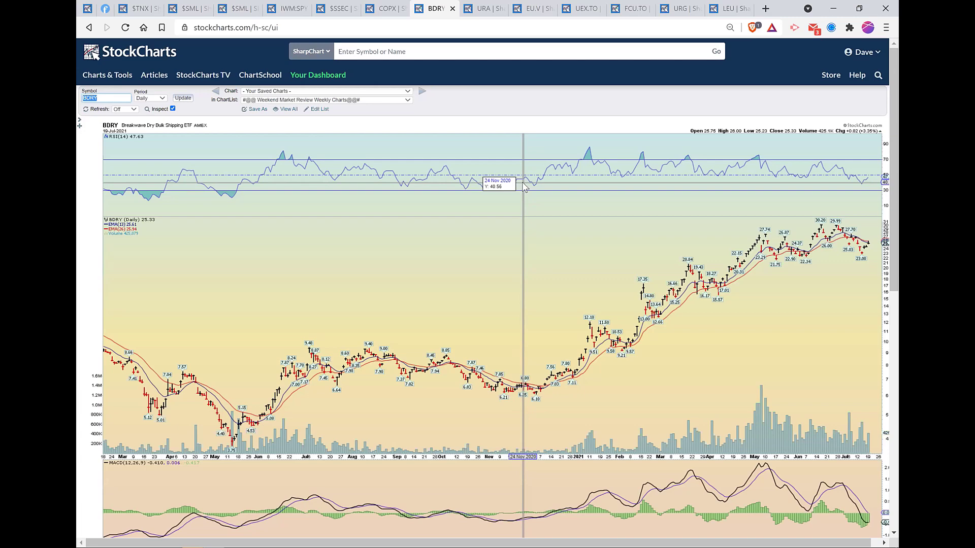
click(528, 9)
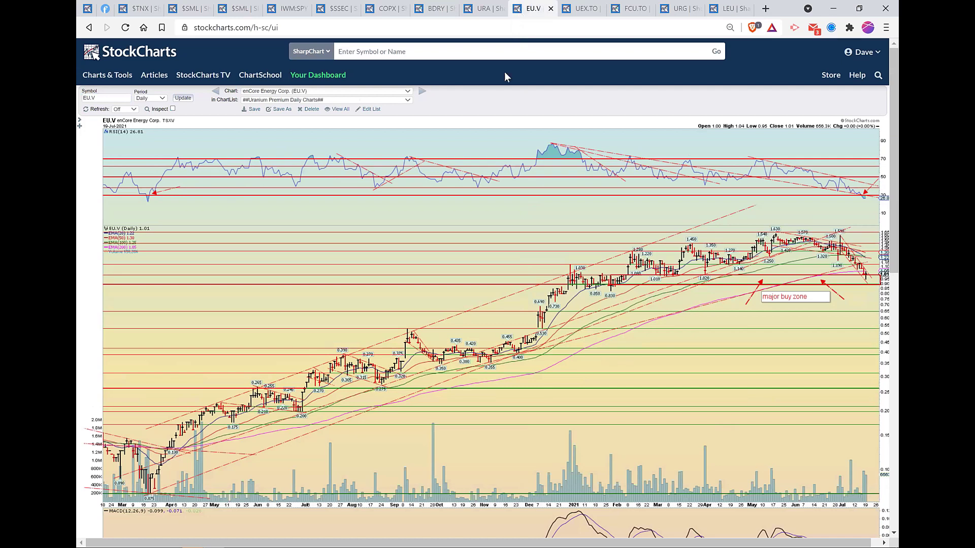